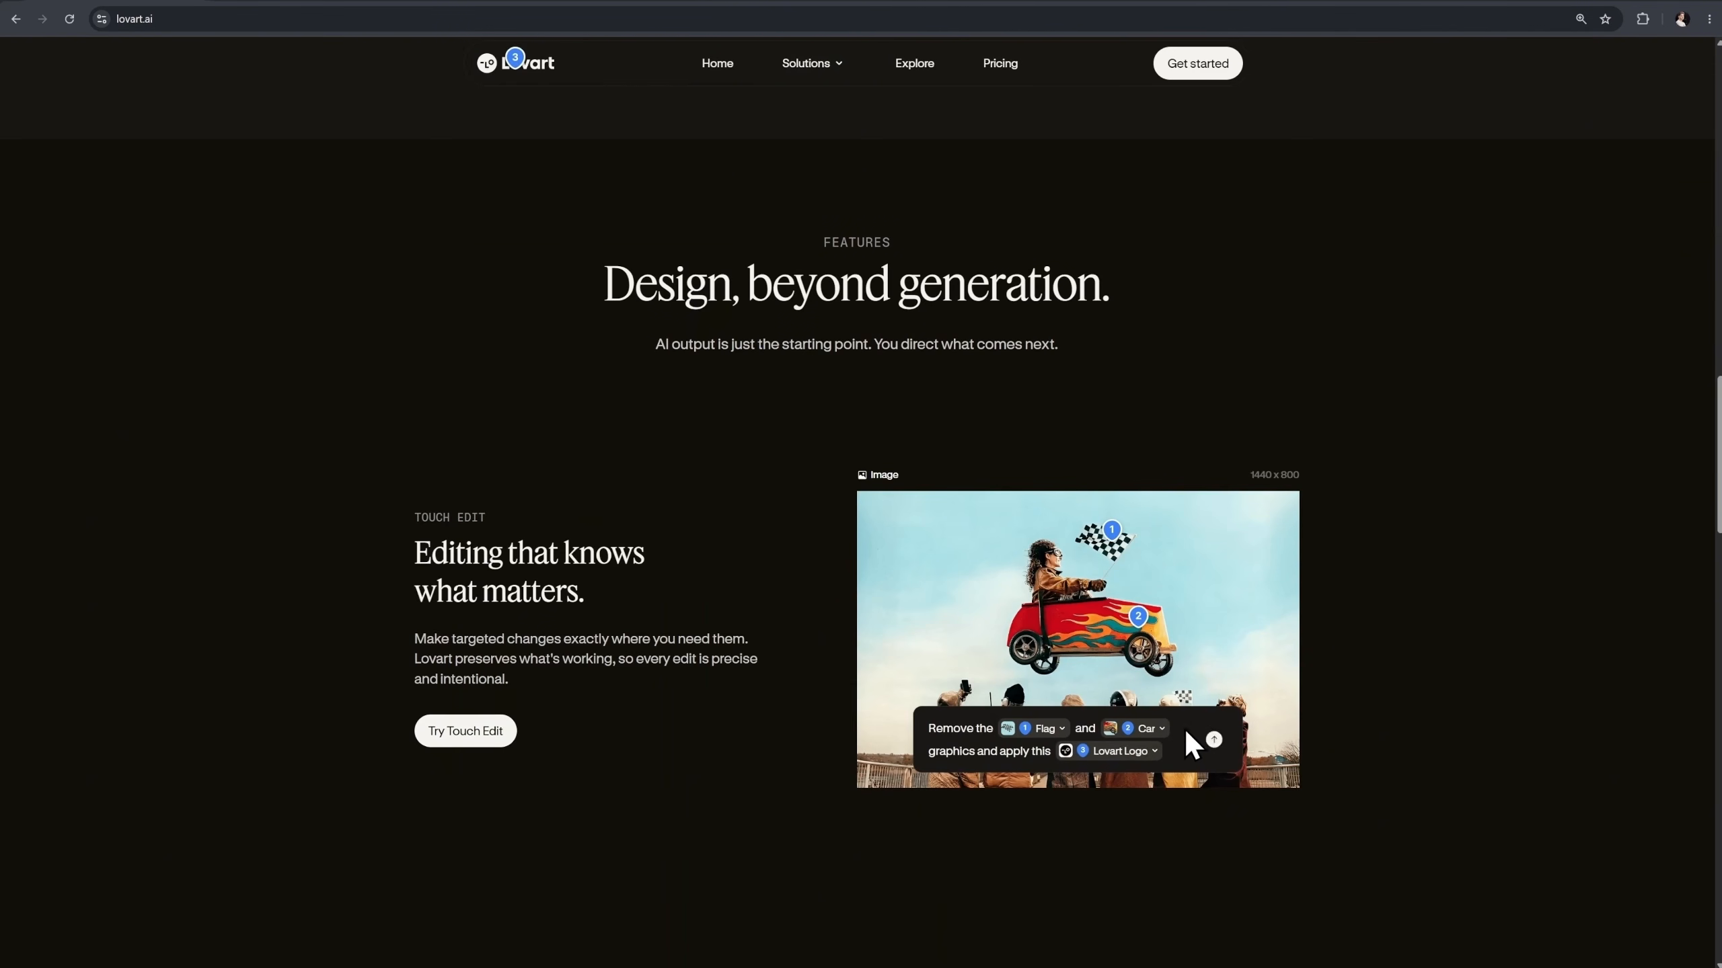
Look through the Lovart landing page's feature sections, from Touch Edit and Style Consistency to Text Edit and Visual Insights
scroll(1428, 718, down, 6)
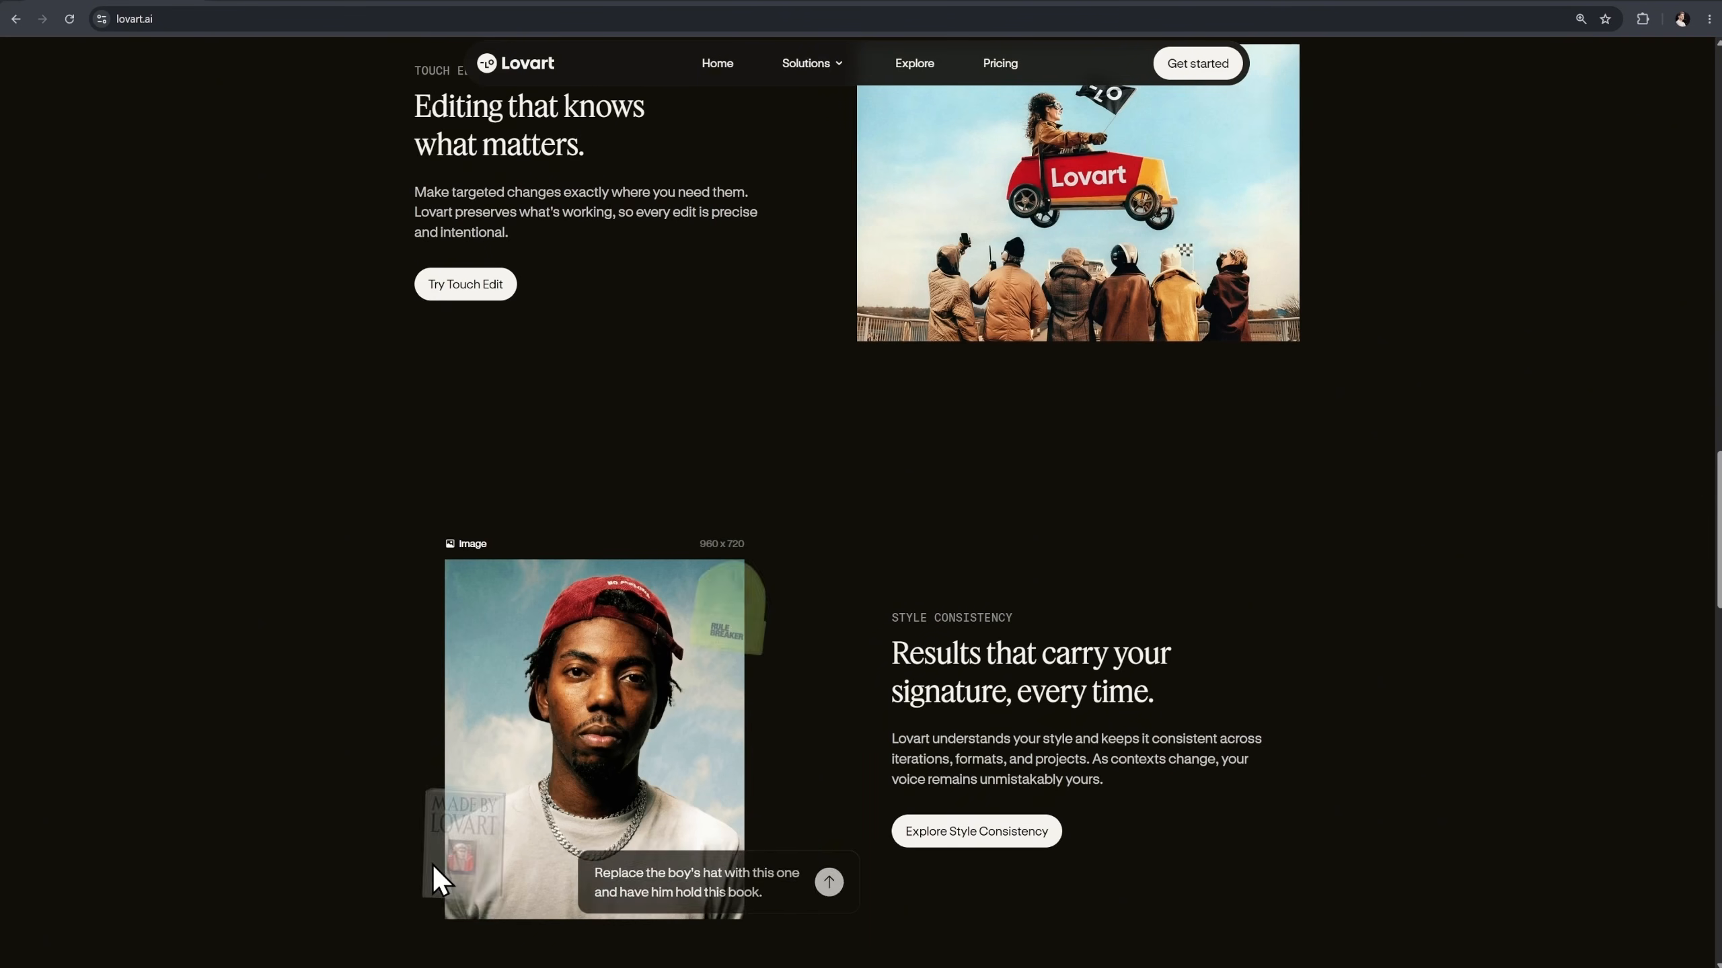
scroll(1092, 653, down, 2)
scroll(1092, 653, down, 8)
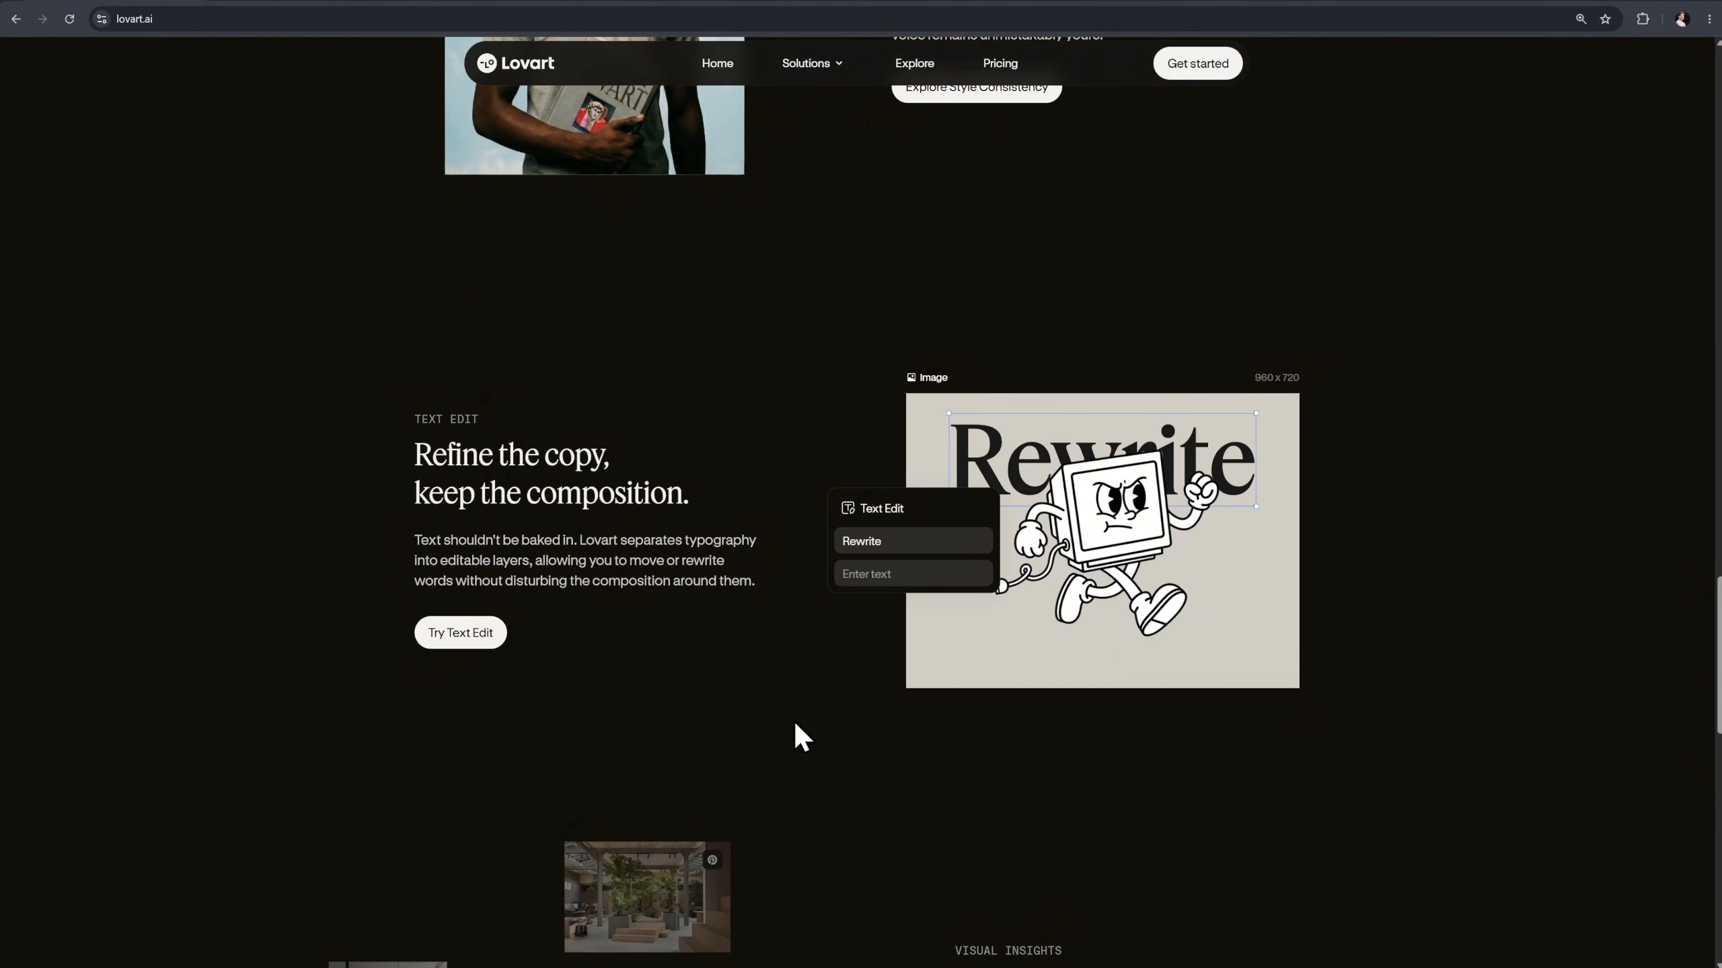
scroll(1084, 736, down, 8)
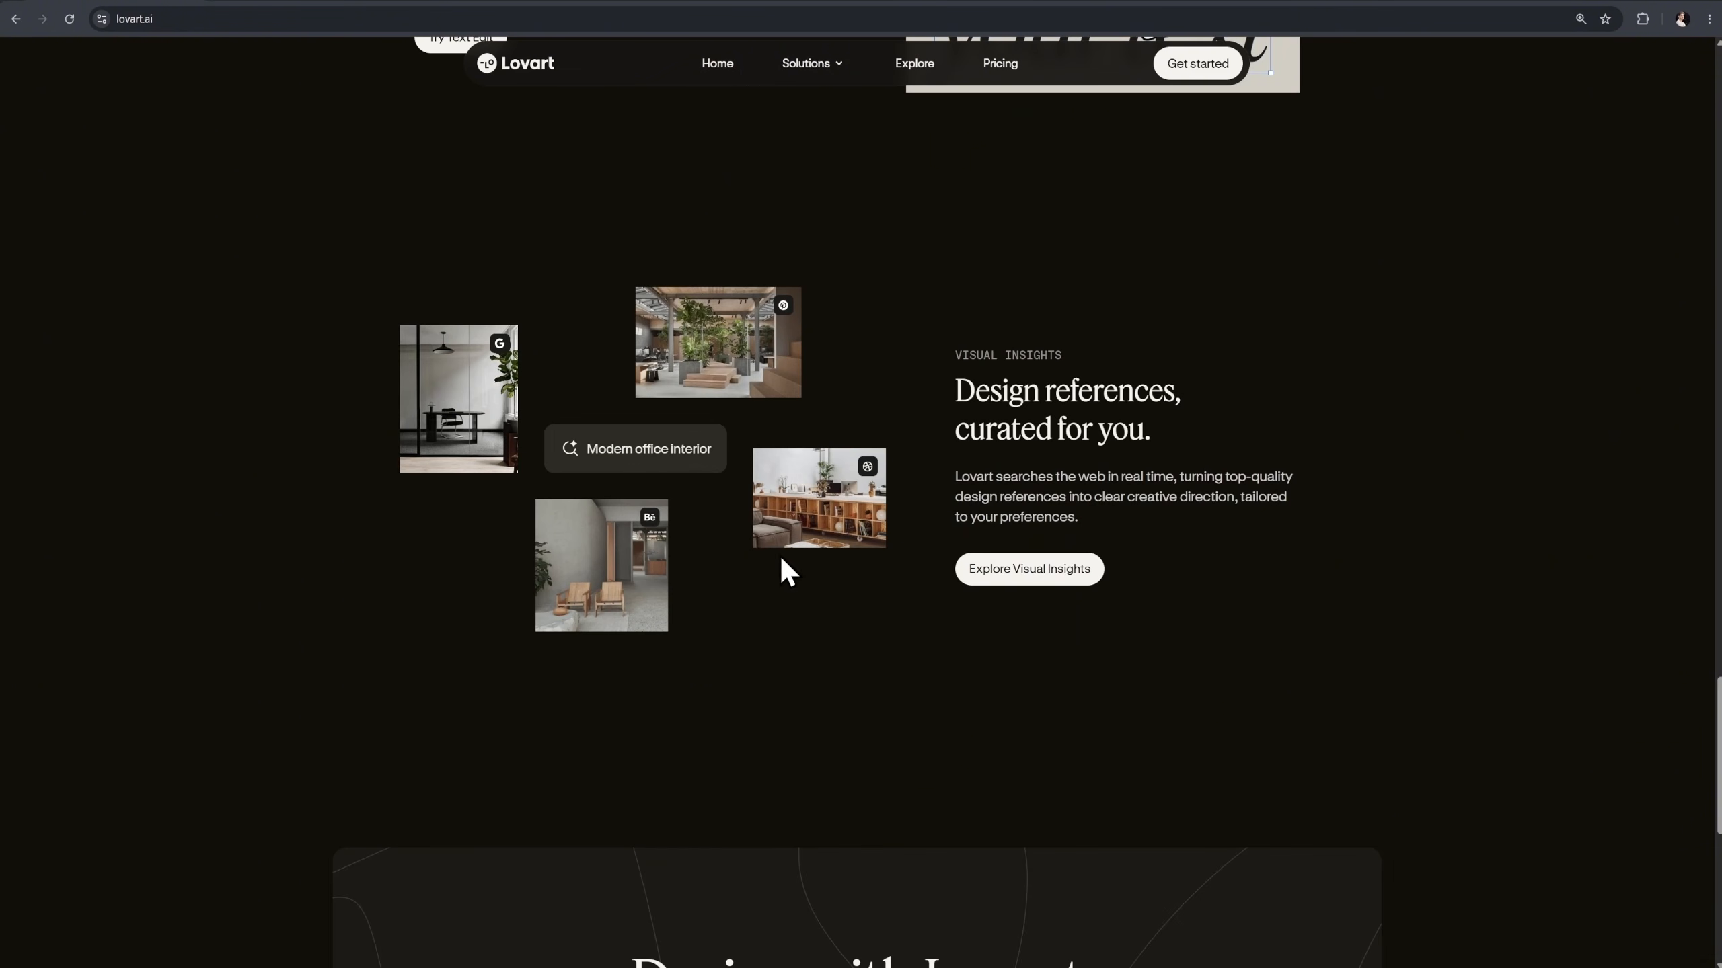
scroll(955, 595, down, 10)
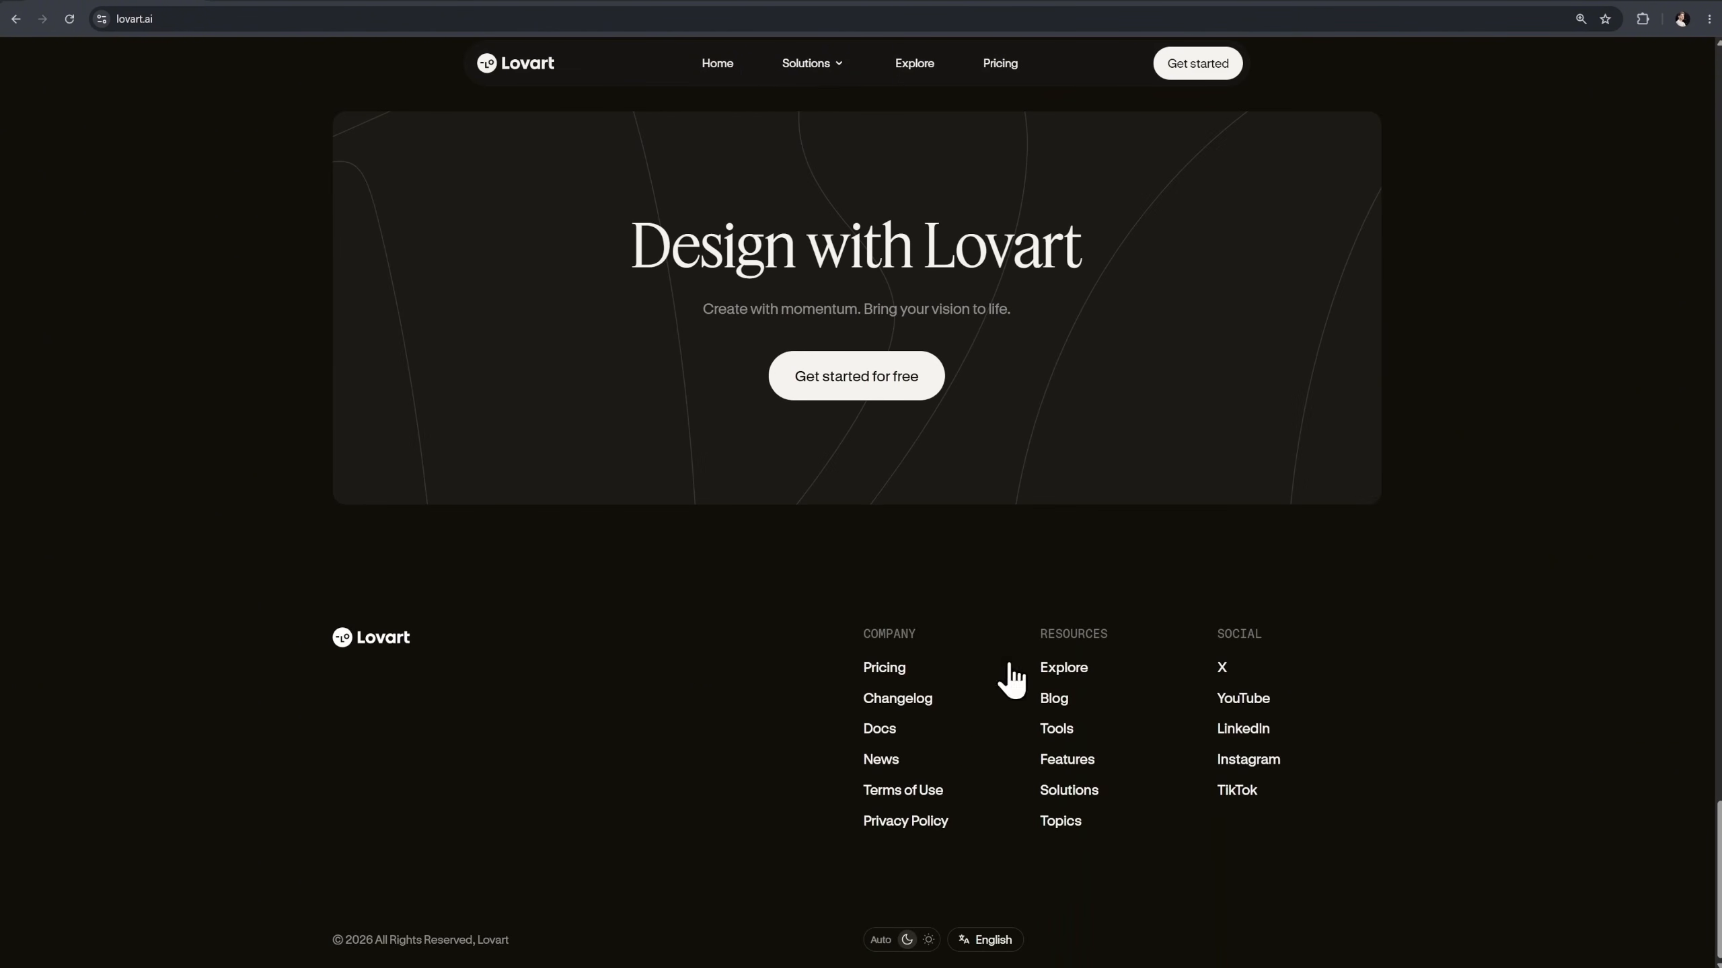
scroll(1237, 715, up, 18)
scroll(1238, 717, up, 5)
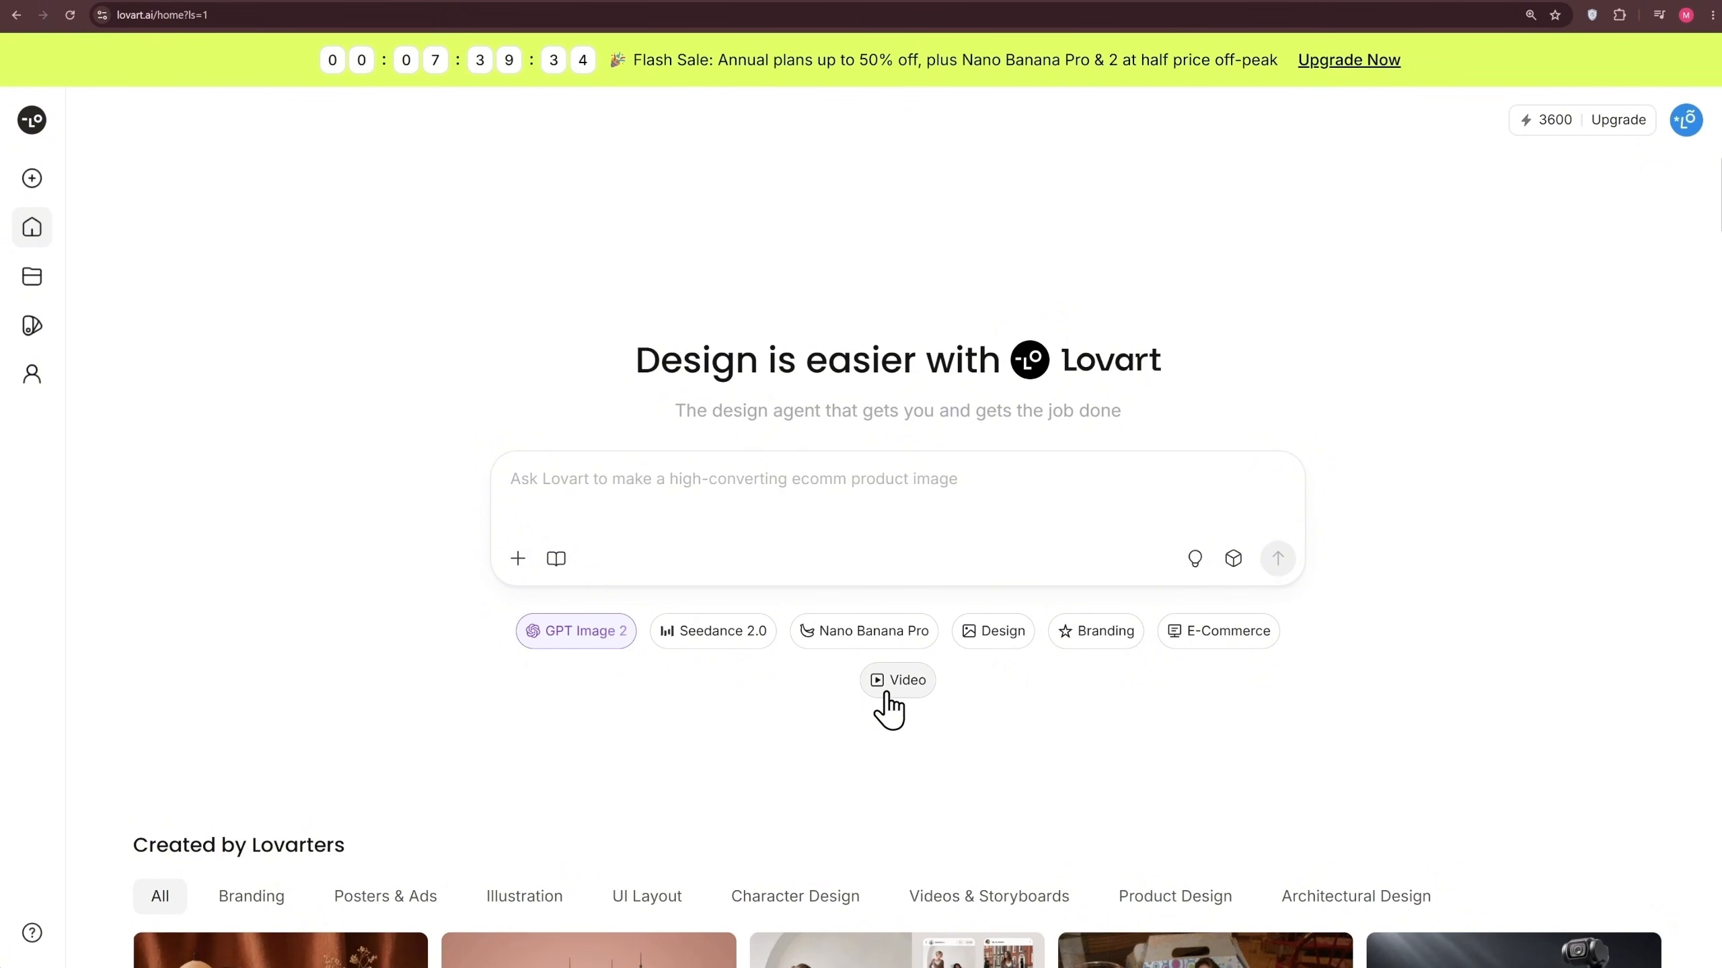
Browse the community designs in the Created by Lovarters gallery on the home page
scroll(1311, 588, down, 6)
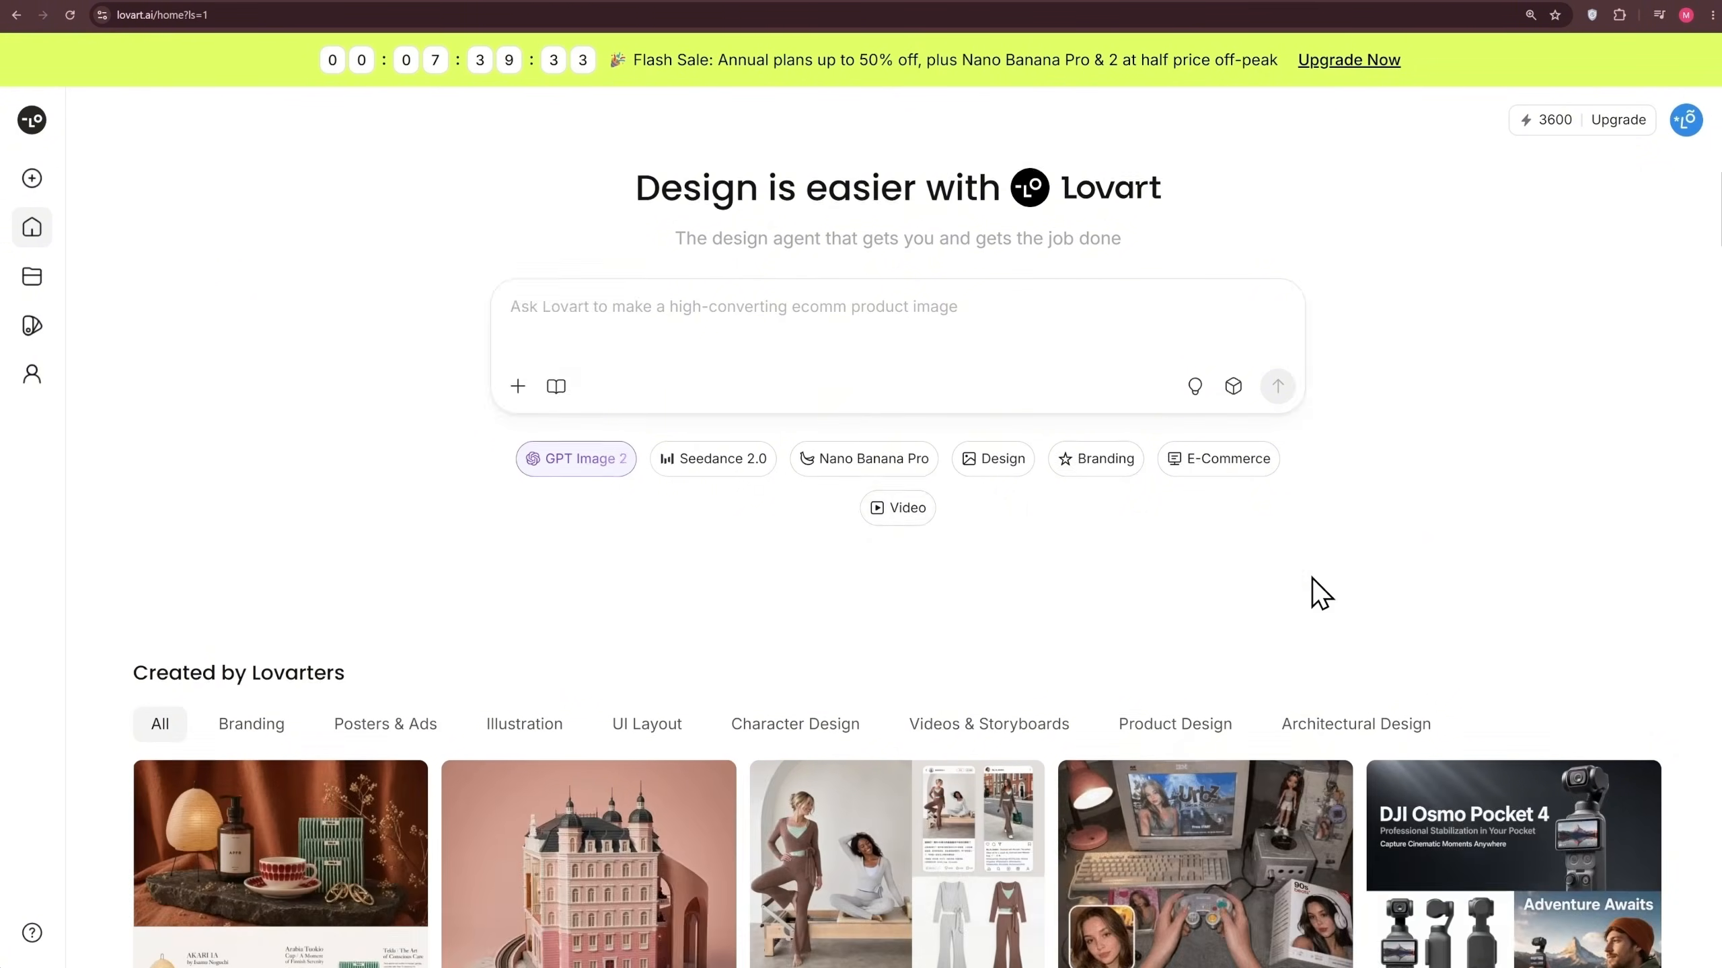
drag(341, 401, 123, 412)
click(923, 377)
scroll(925, 380, down, 2)
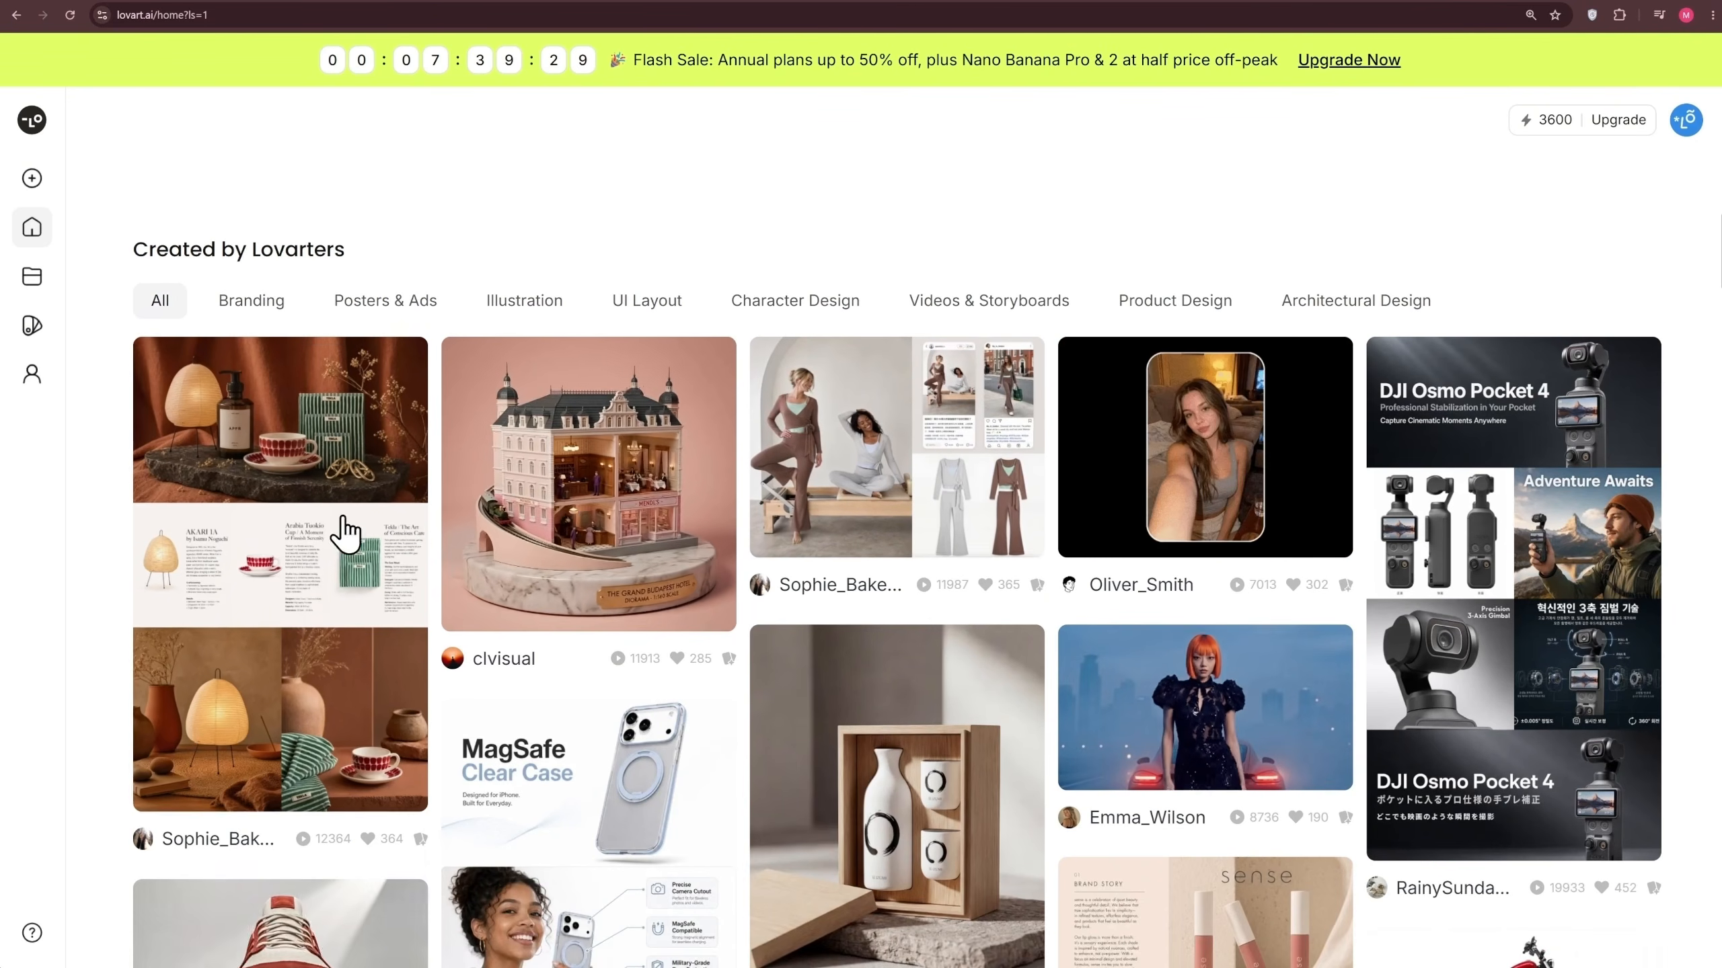
scroll(1207, 482, down, 2)
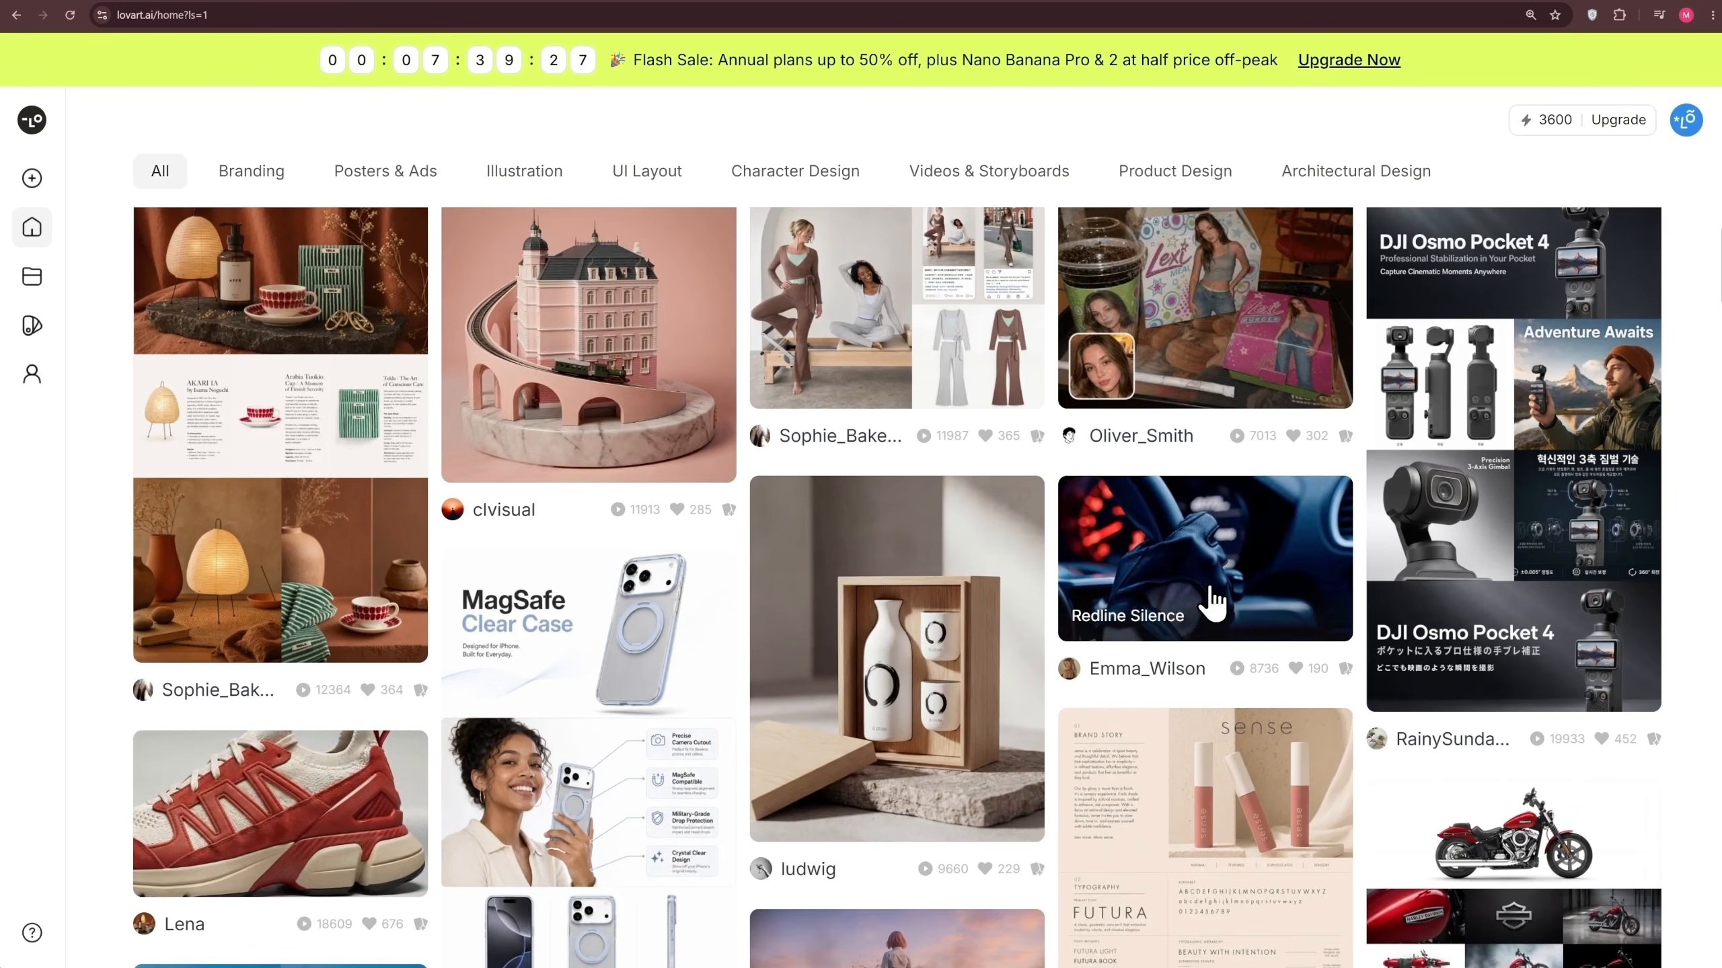
scroll(1528, 513, down, 4)
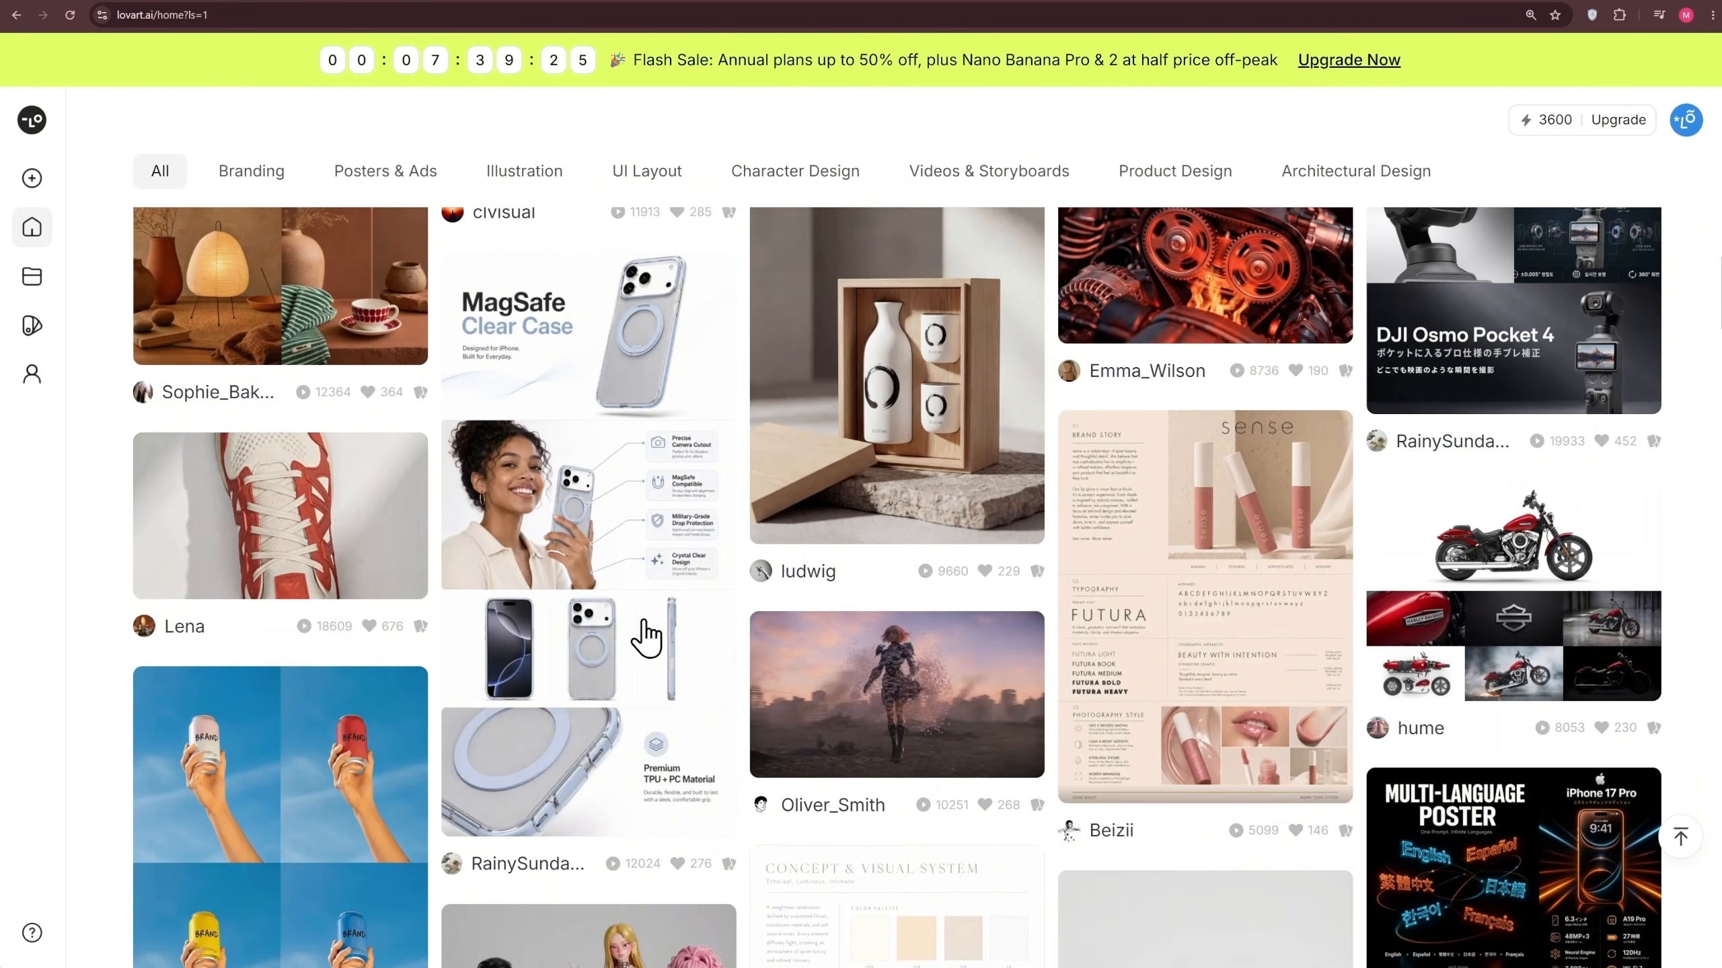
scroll(986, 700, down, 2)
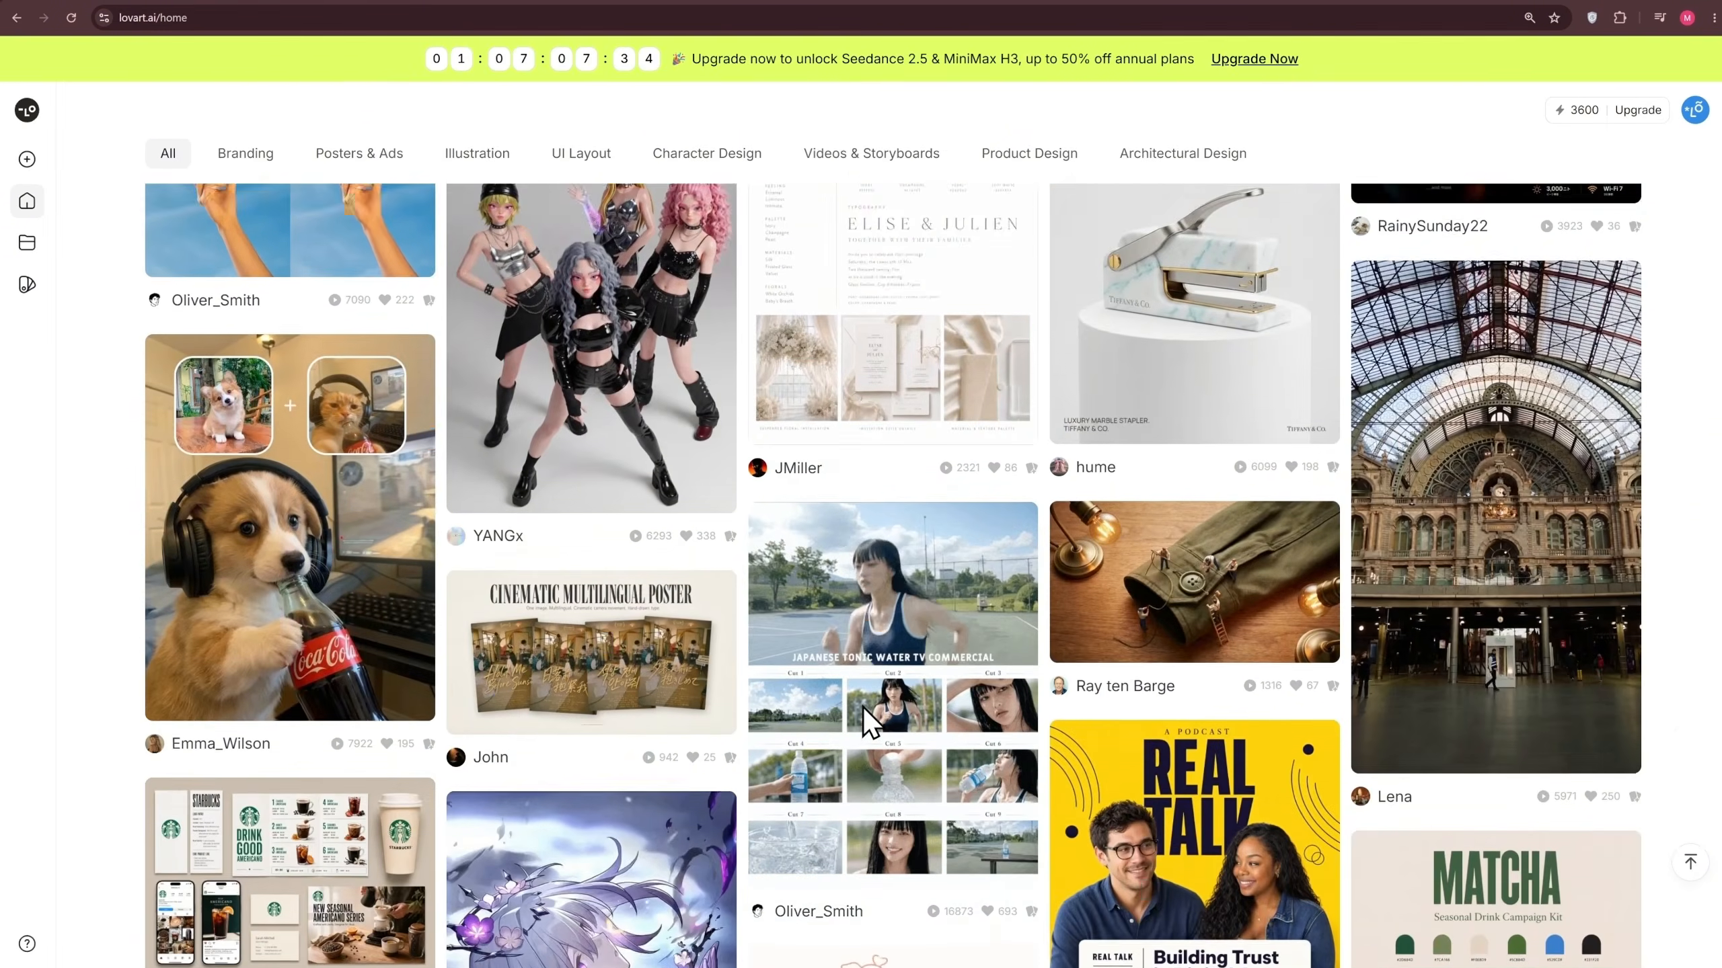
scroll(863, 709, down, 10)
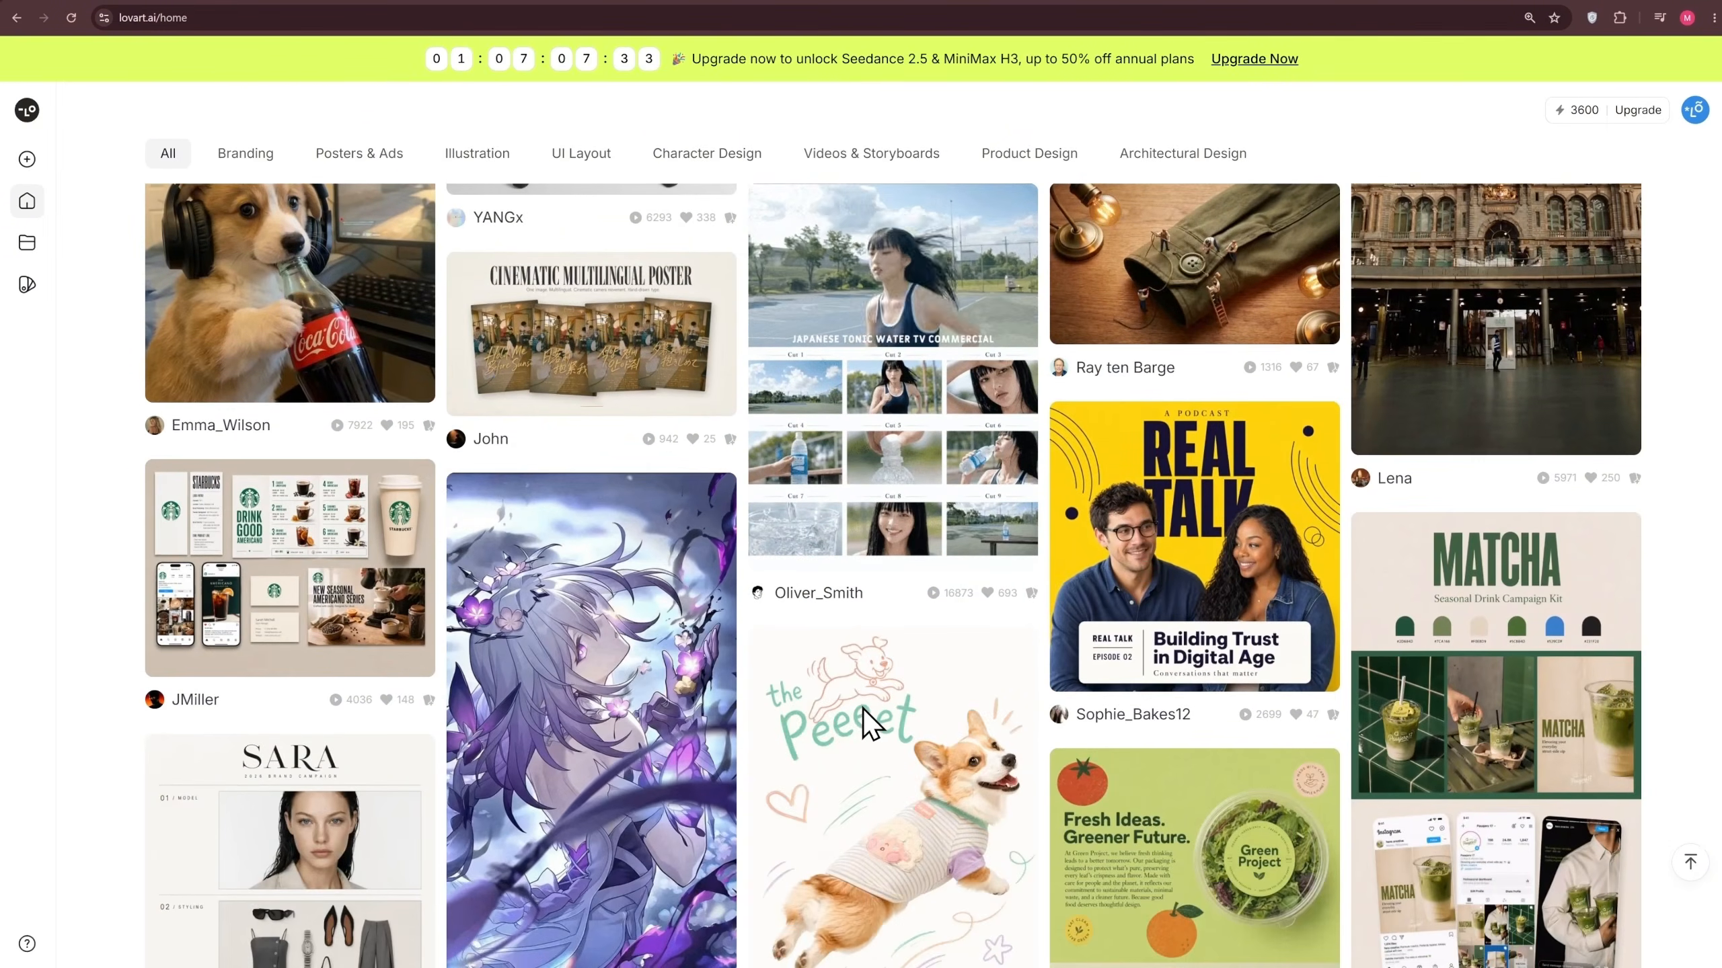
scroll(864, 709, down, 2)
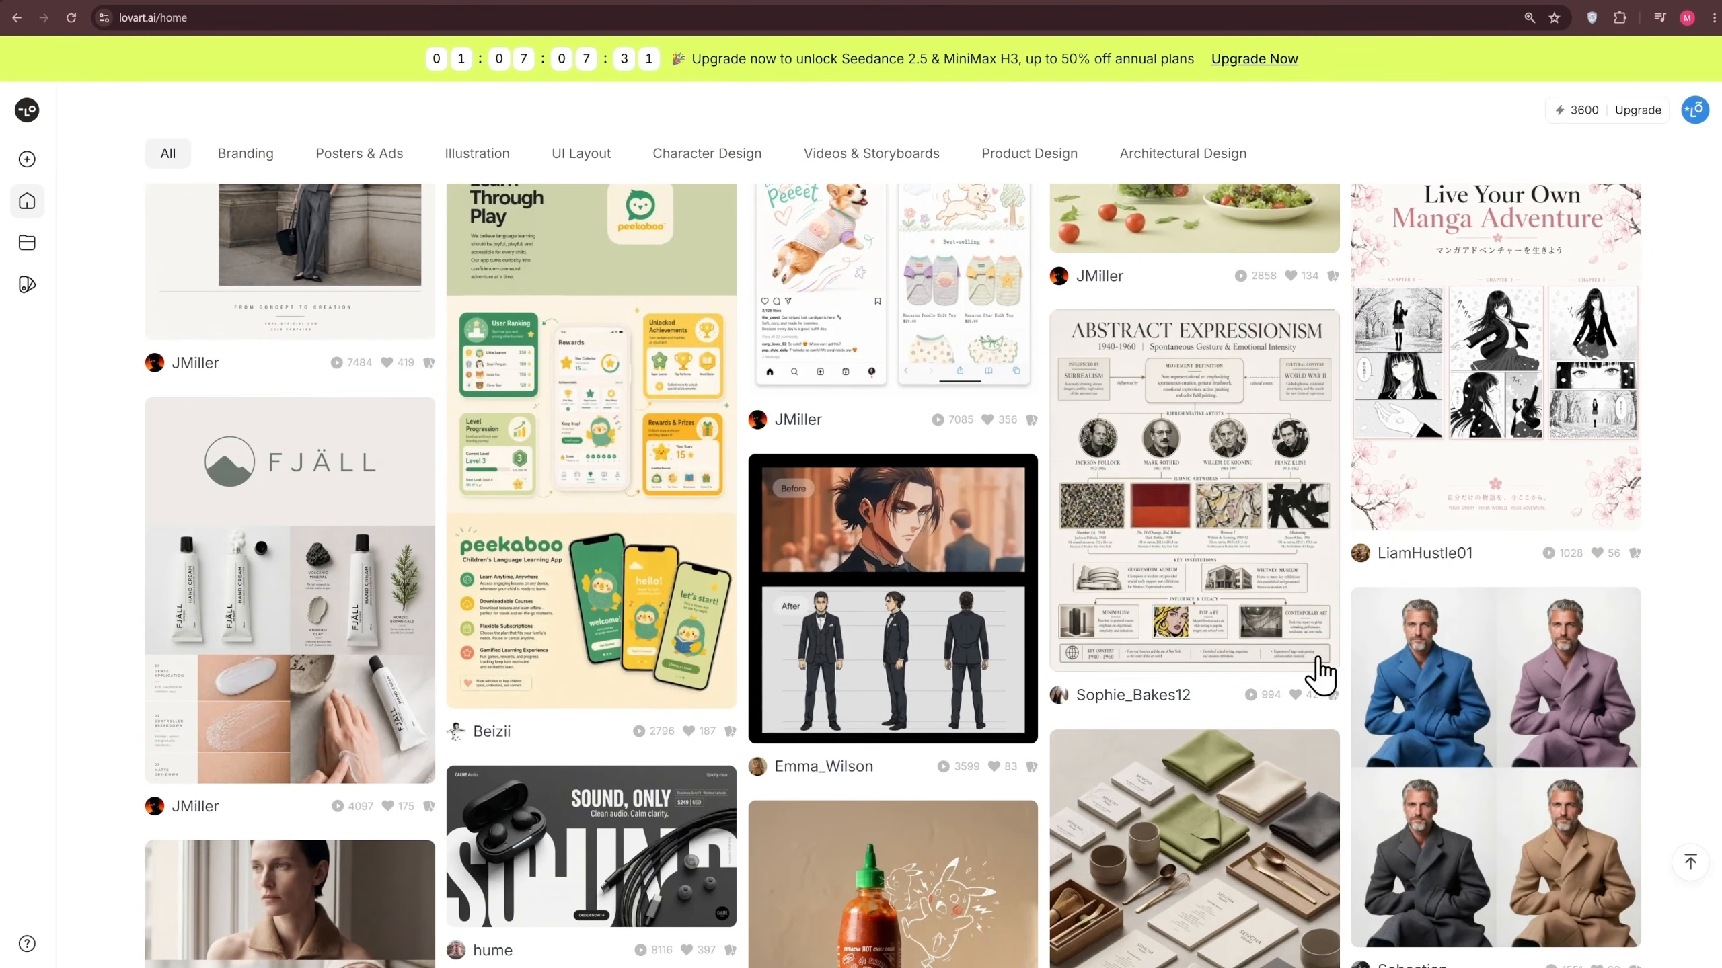
scroll(1674, 576, up, 15)
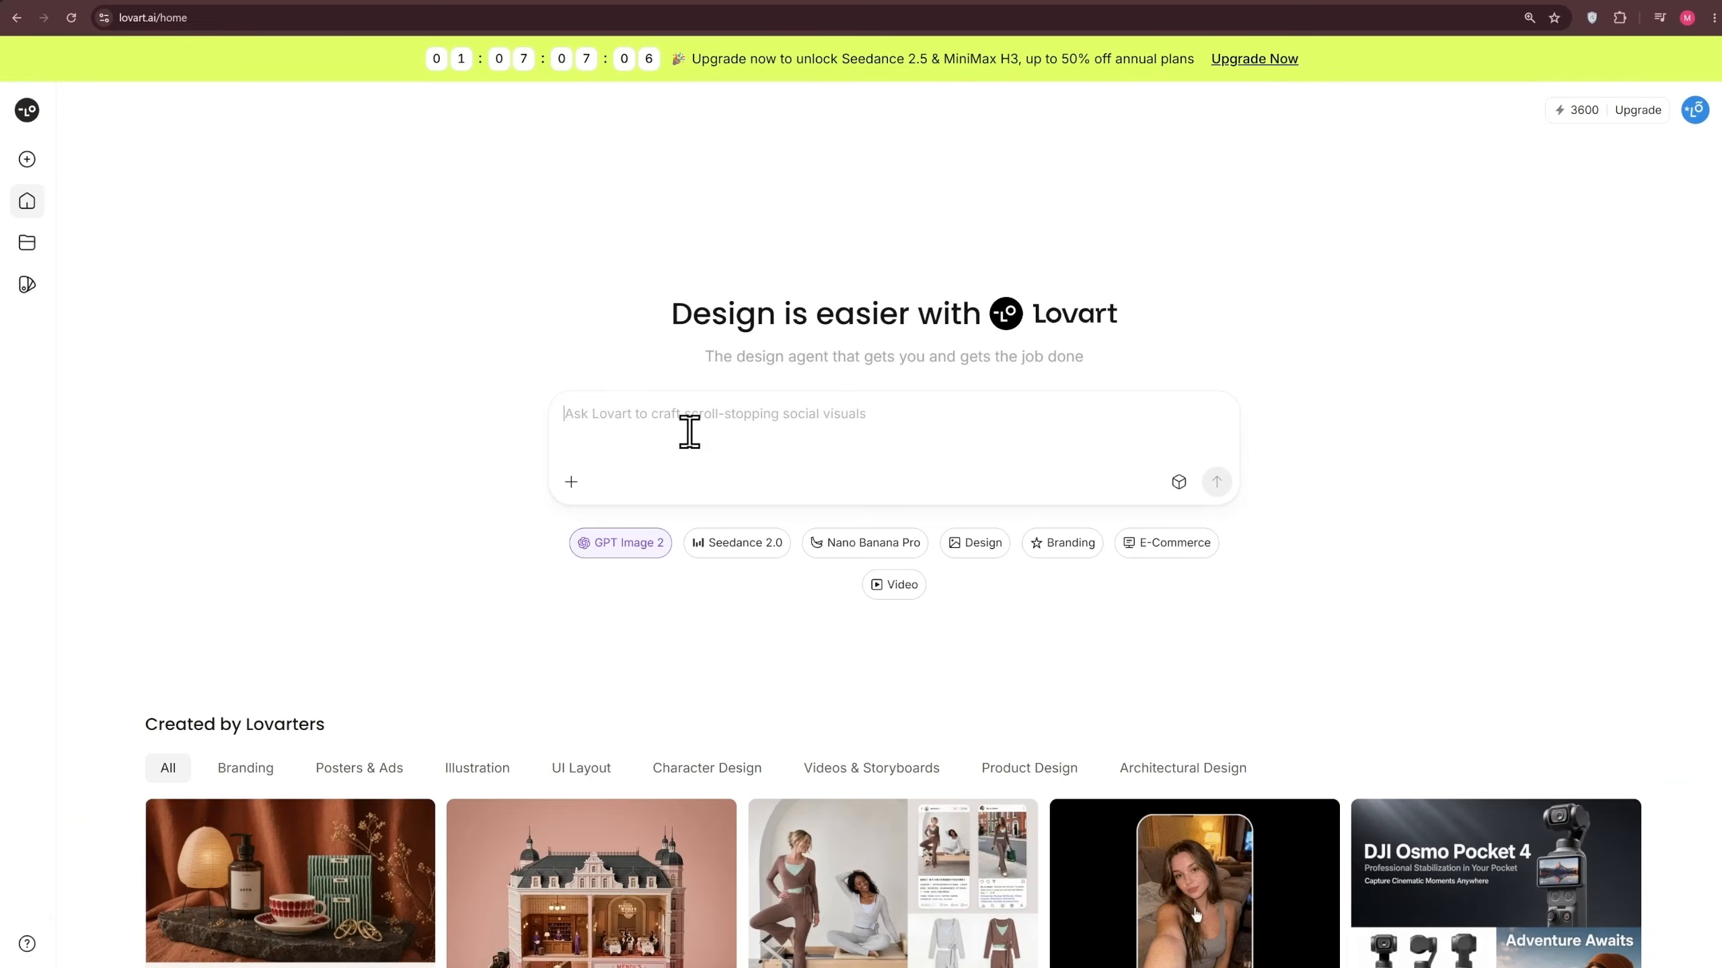
Paste the prompt for a complete premium brand identity for the high-performance energy drink "VoltX" and review its text
key(ctrl+v)
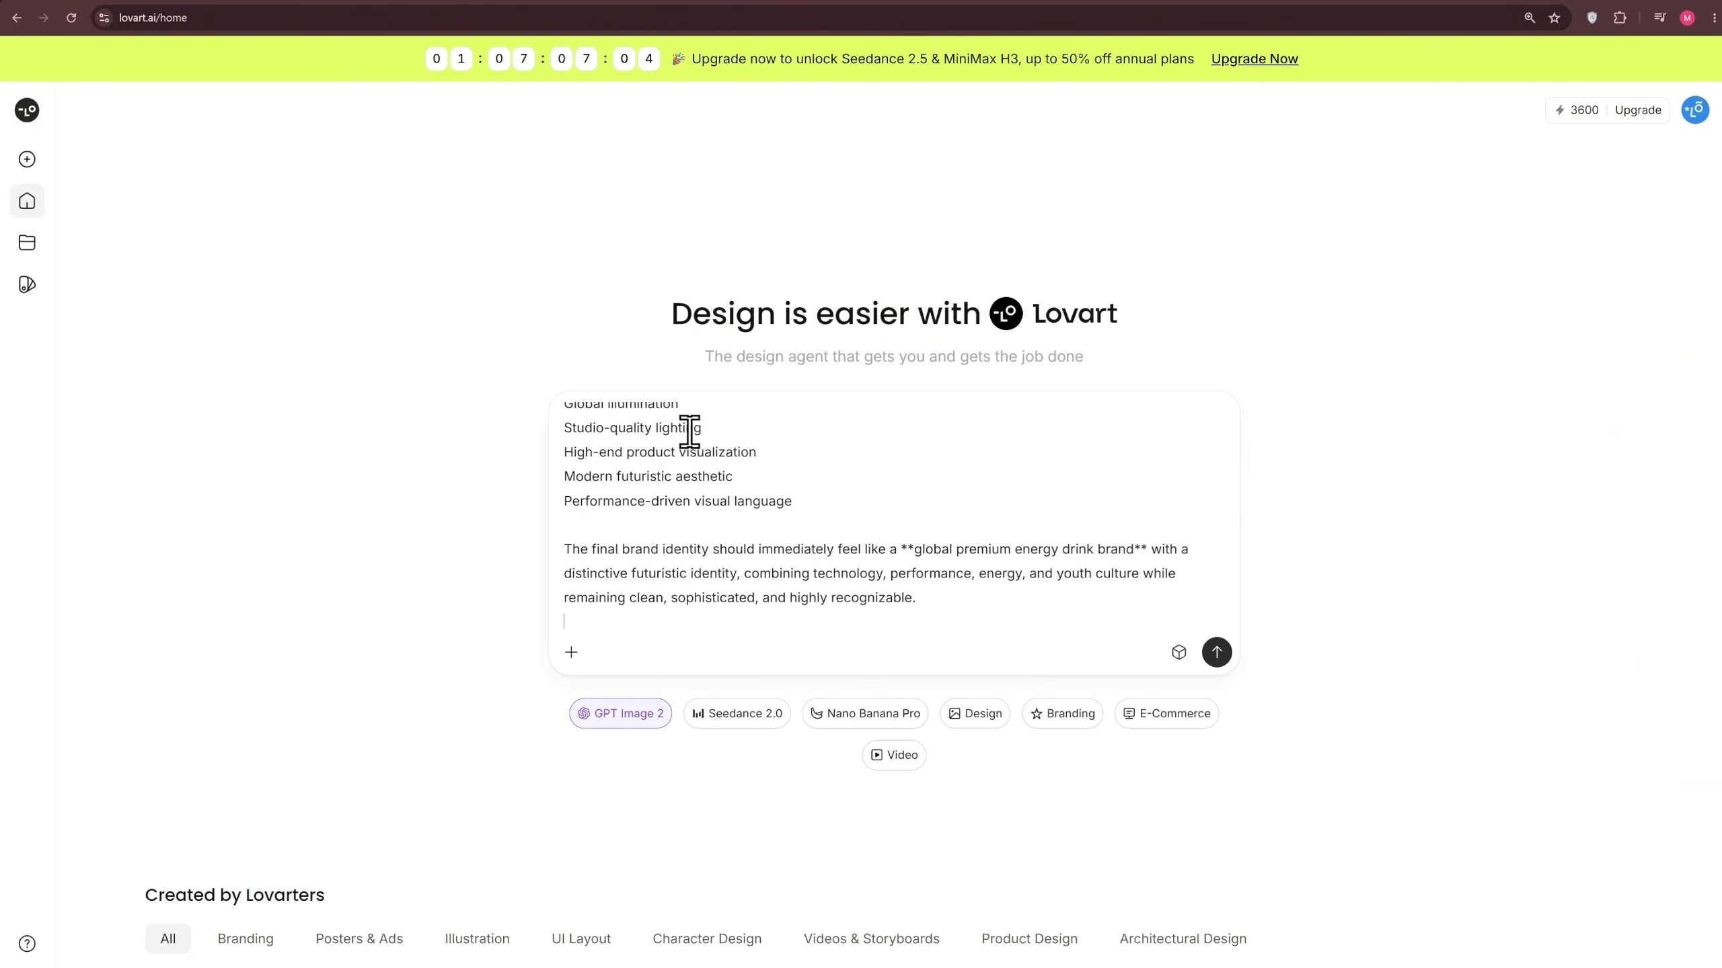
scroll(913, 528, up, 10)
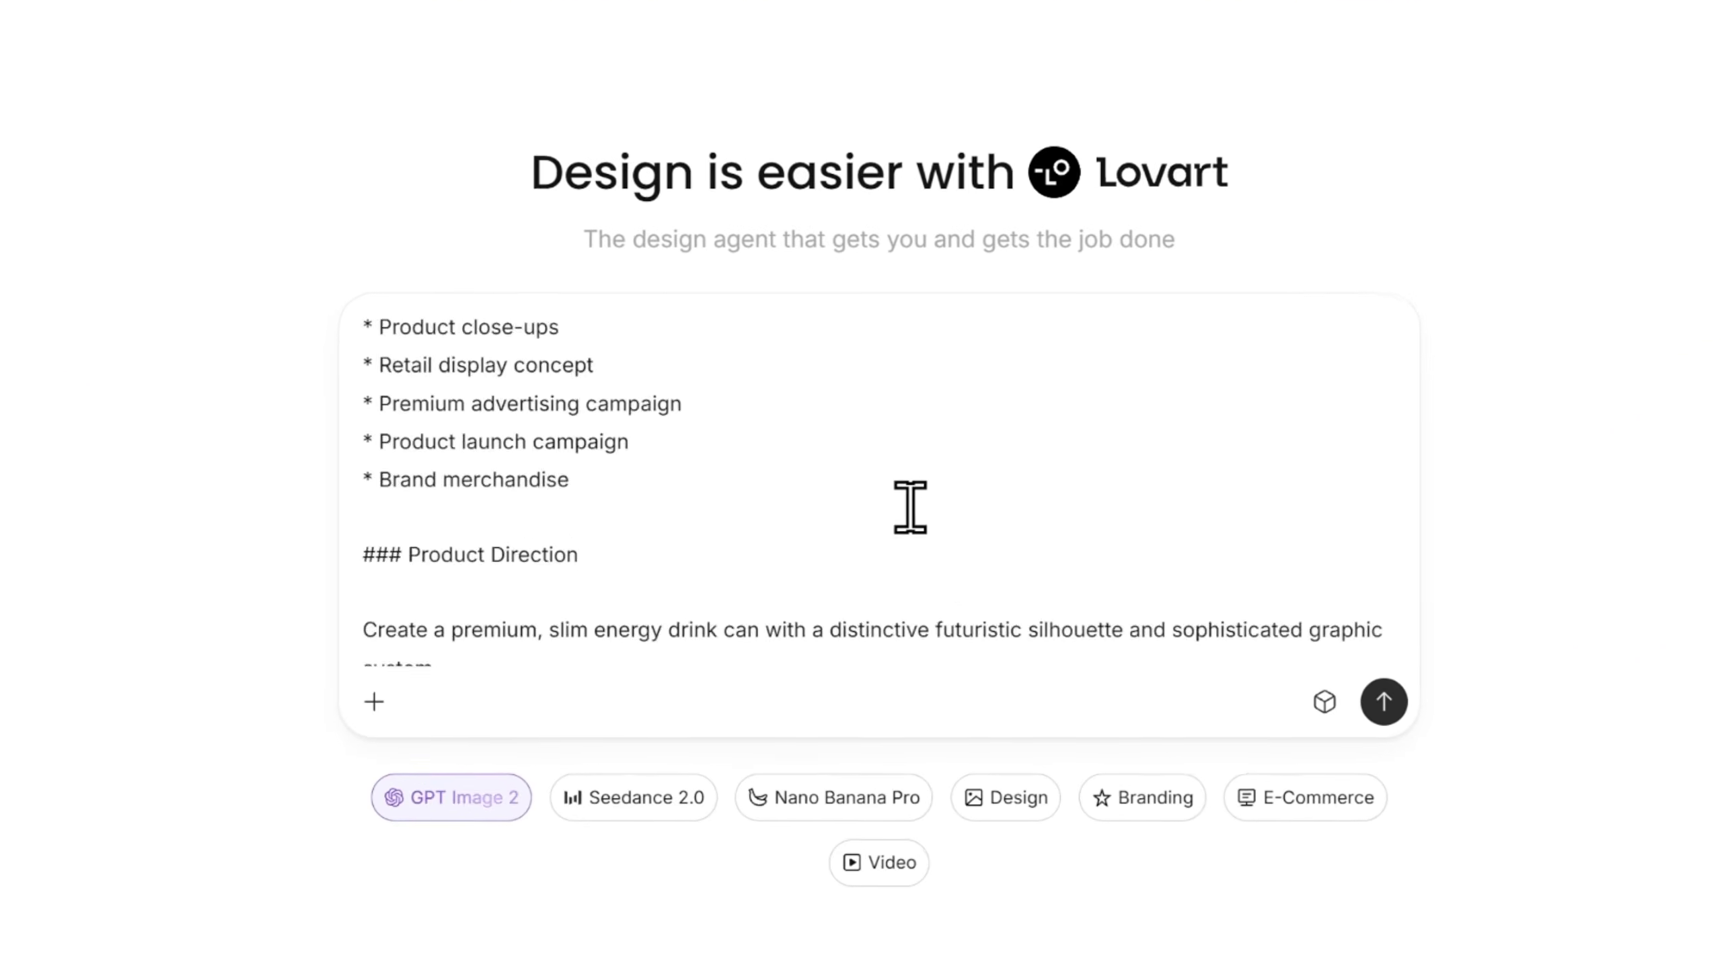
scroll(910, 503, down, 5)
scroll(907, 500, up, 10)
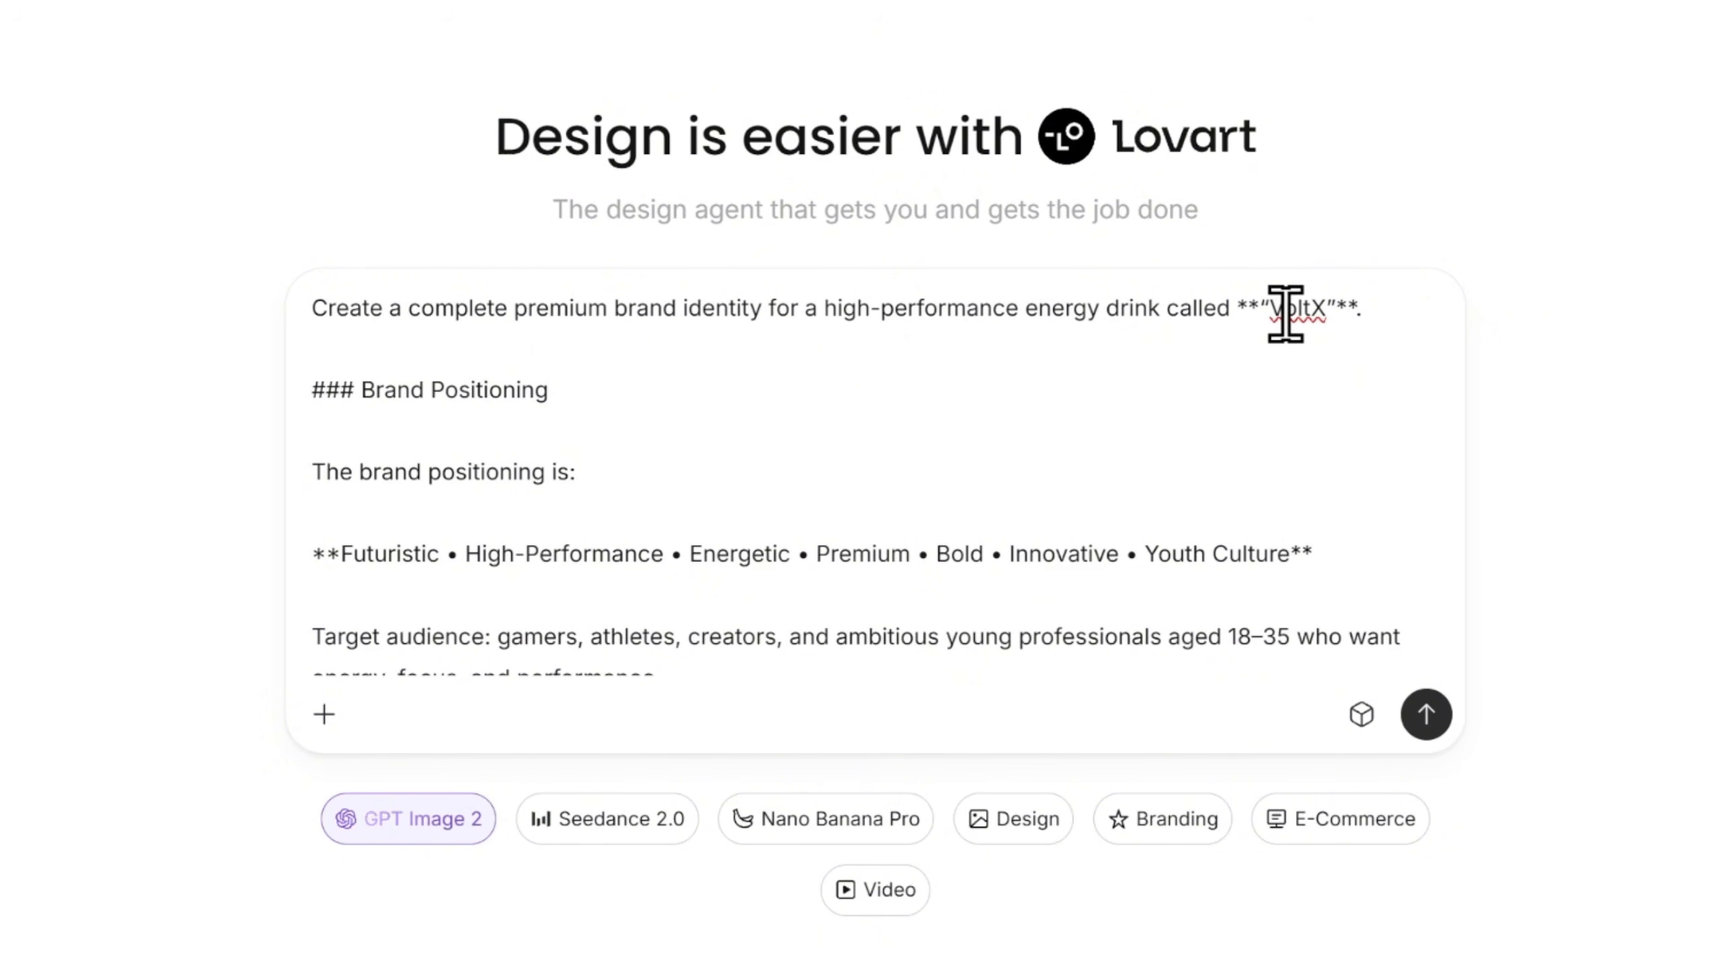
click(1002, 442)
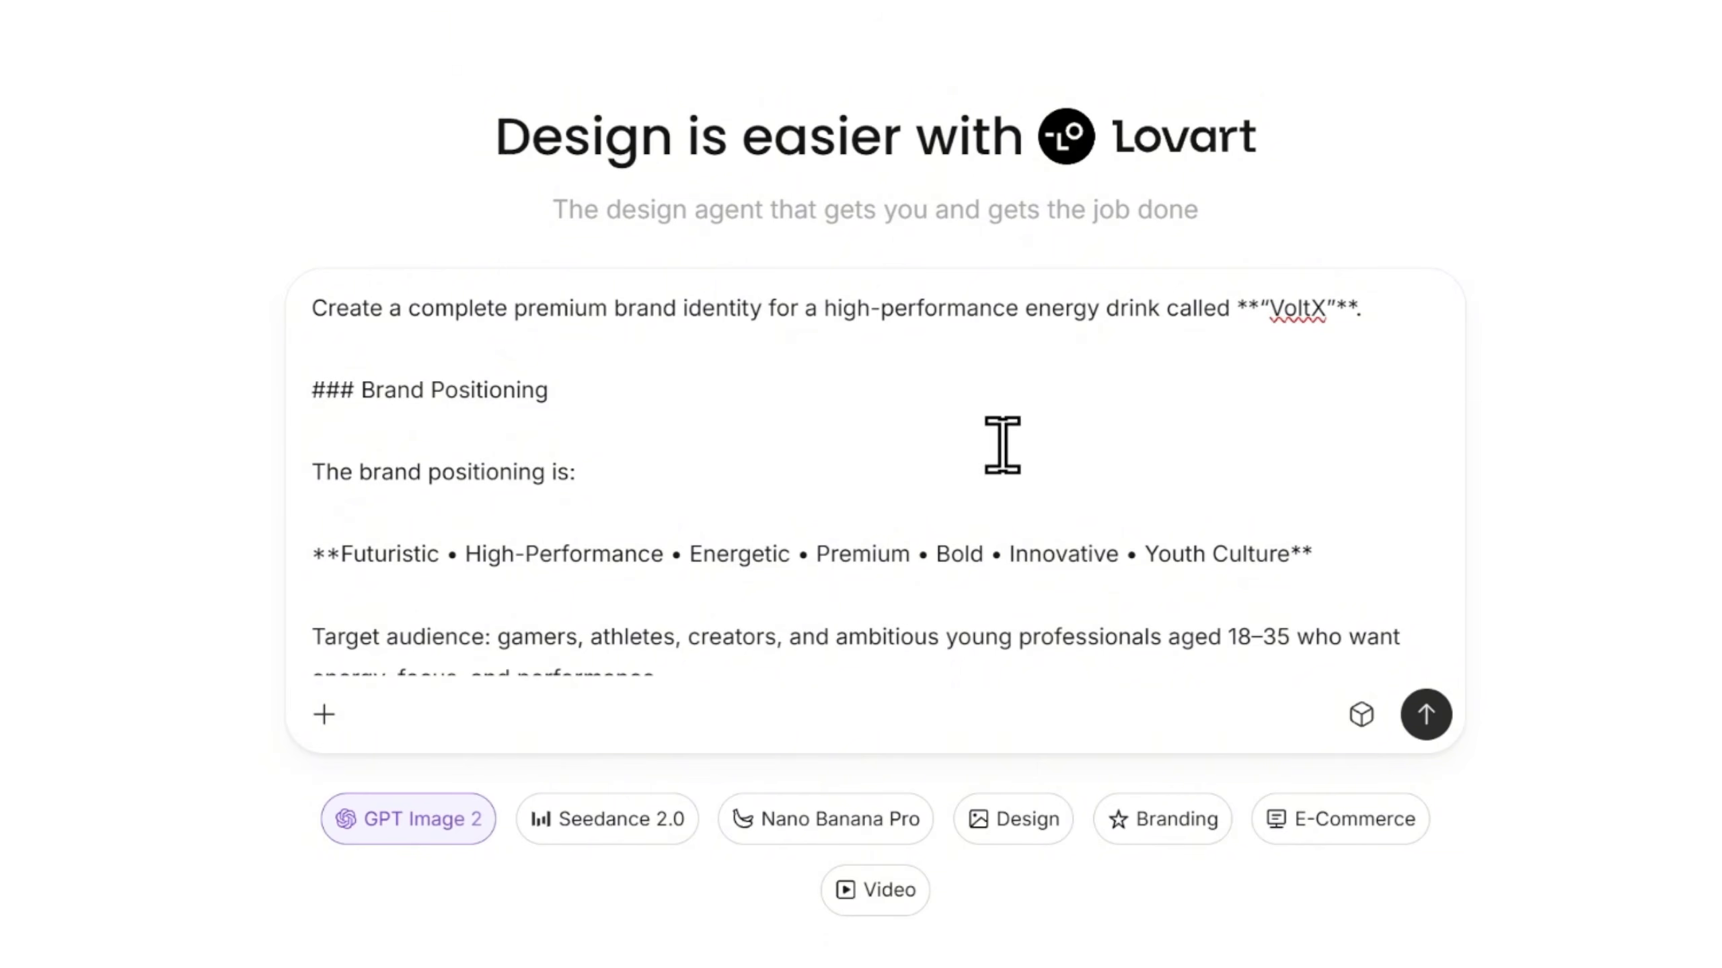
Examine the prompt's file and web search options and the available image, video and 3D models
click(316, 720)
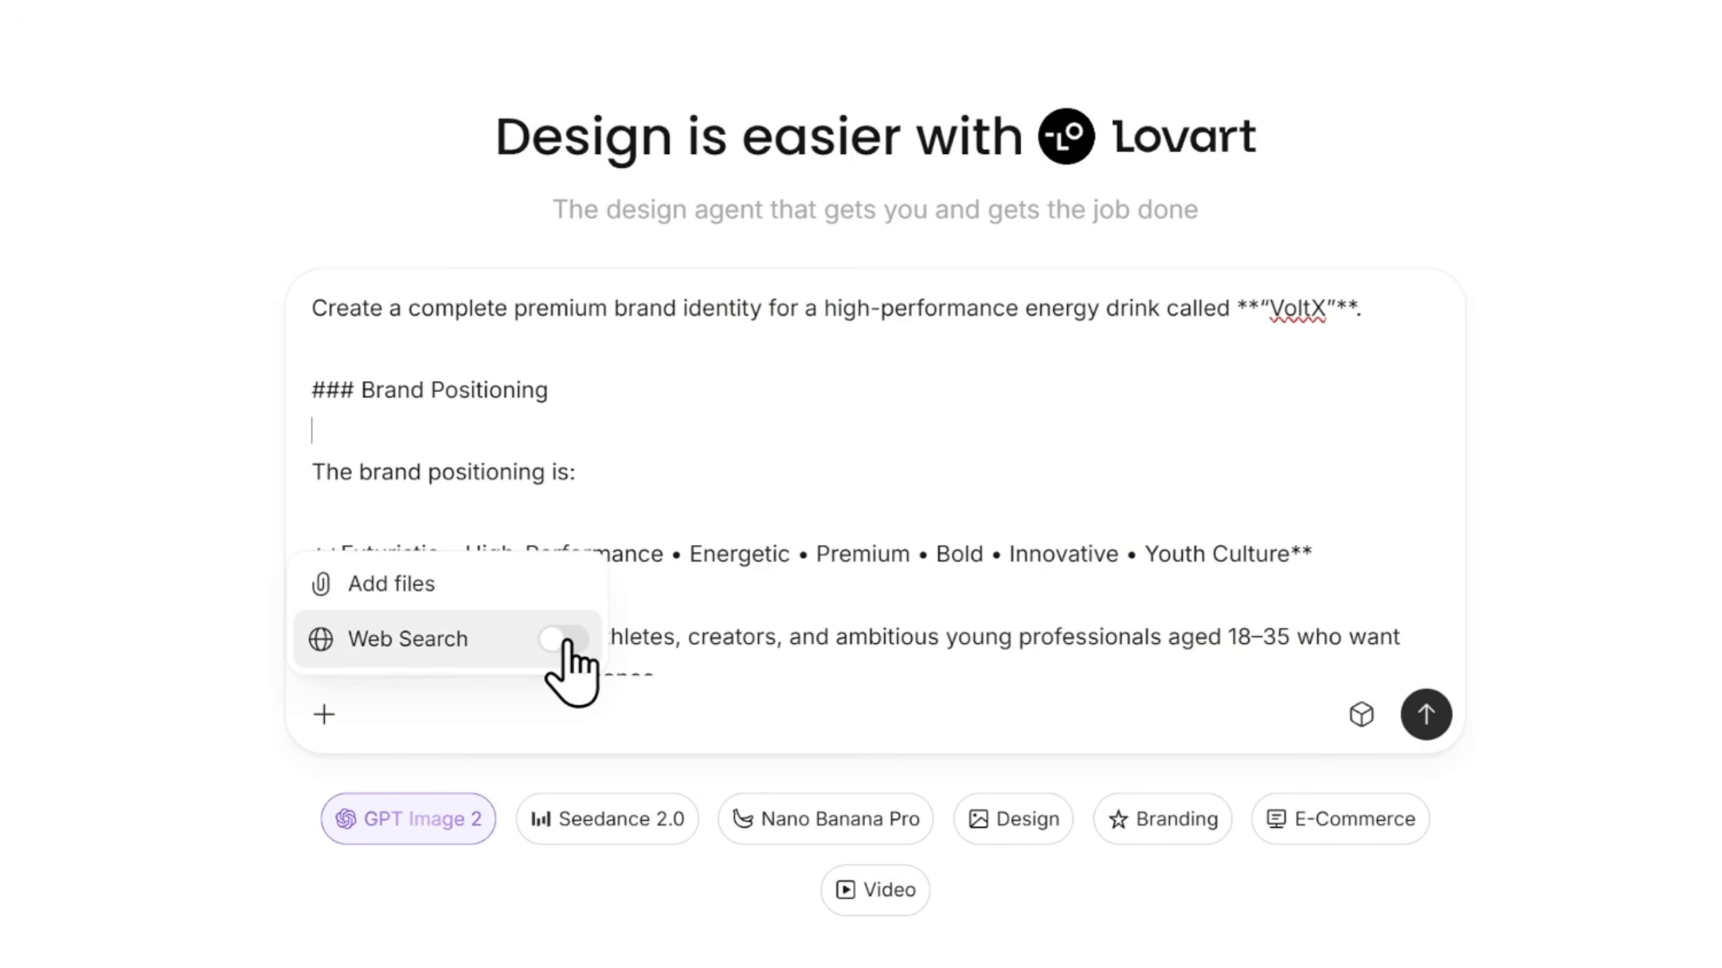
click(1362, 714)
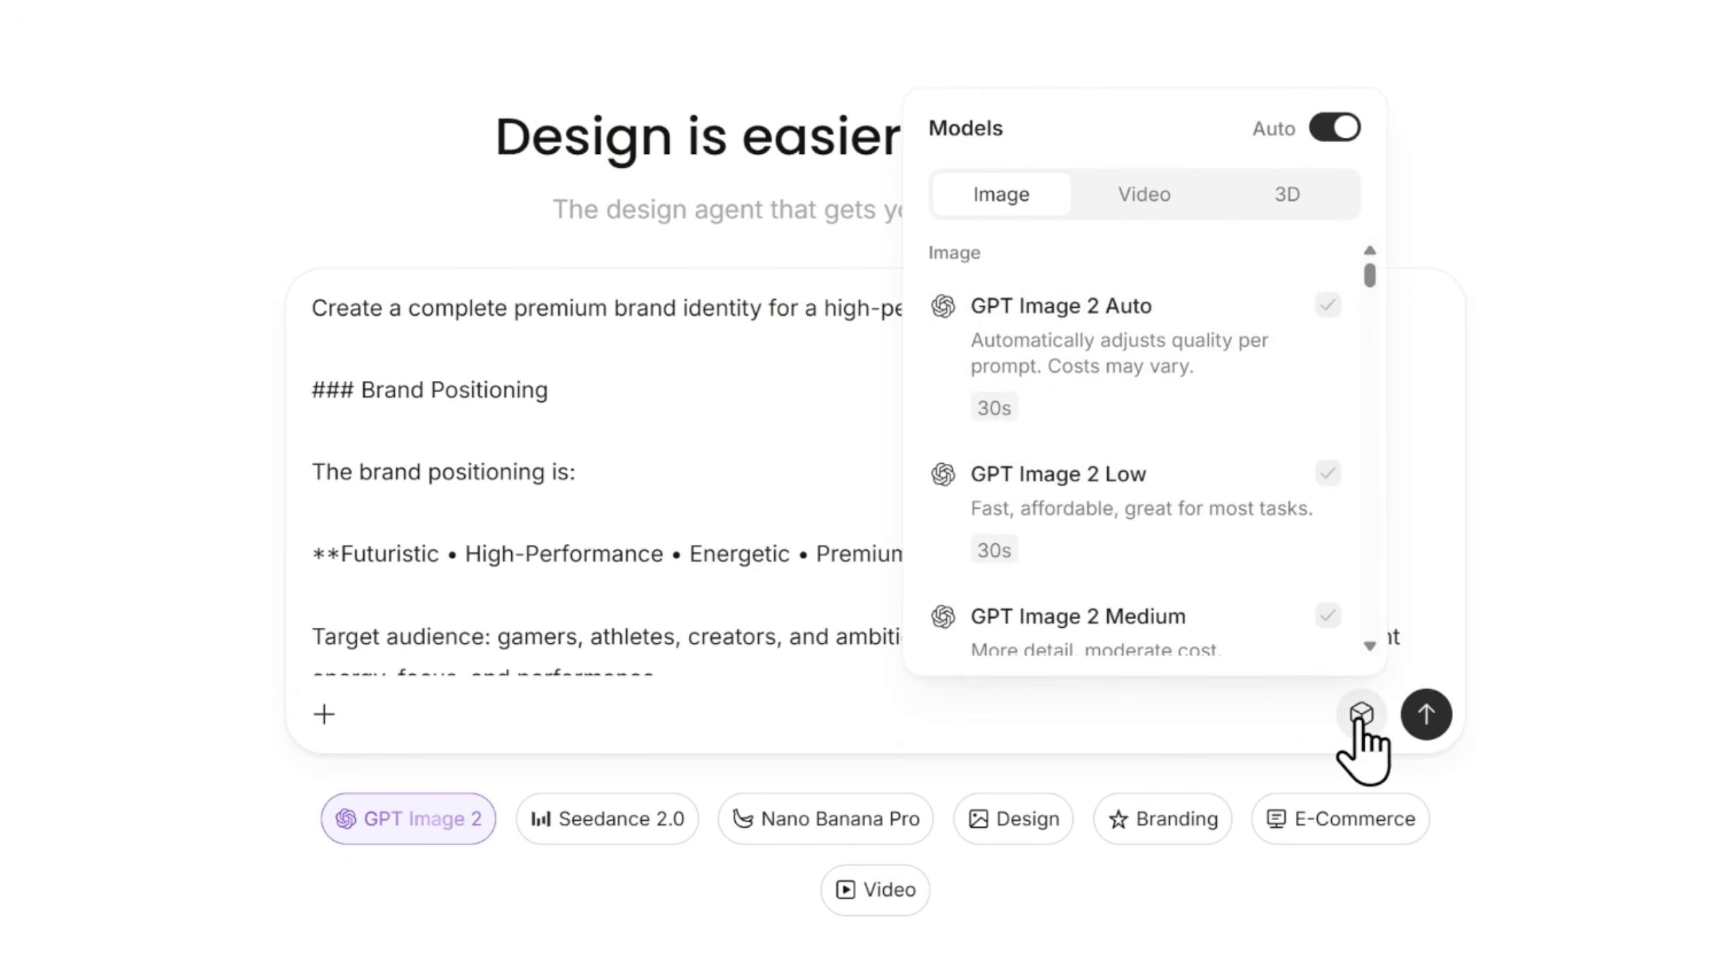
scroll(1153, 407, down, 5)
scroll(1152, 359, down, 20)
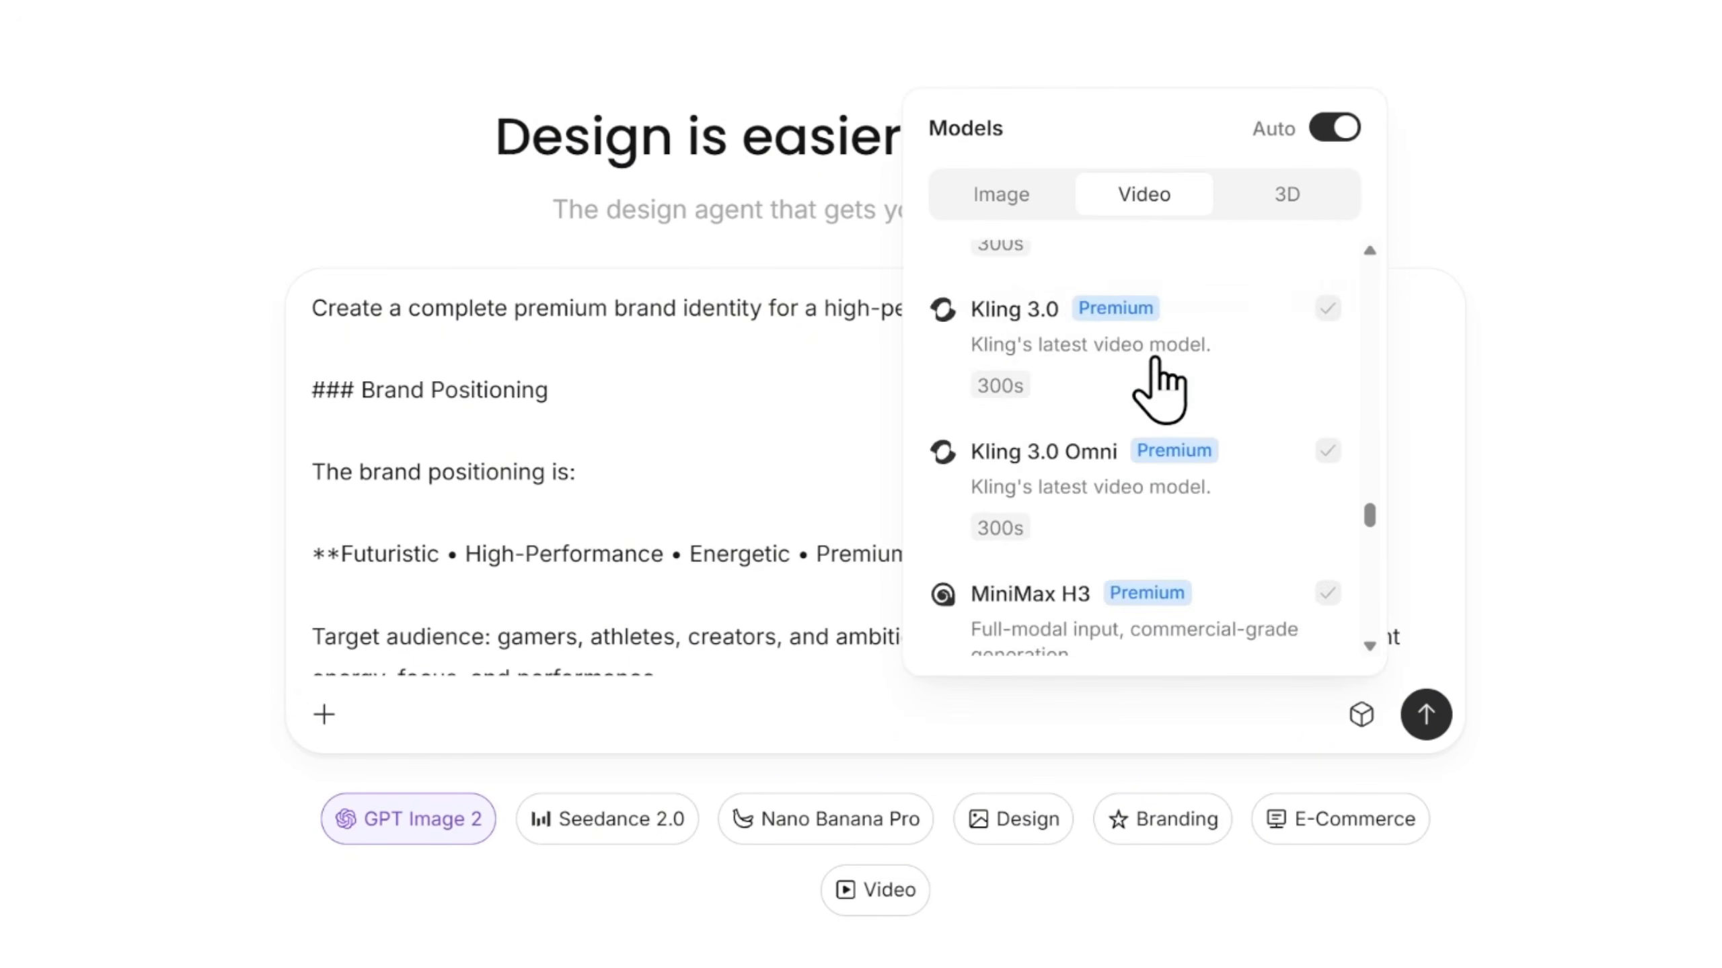
click(1284, 198)
scroll(1222, 401, up, 20)
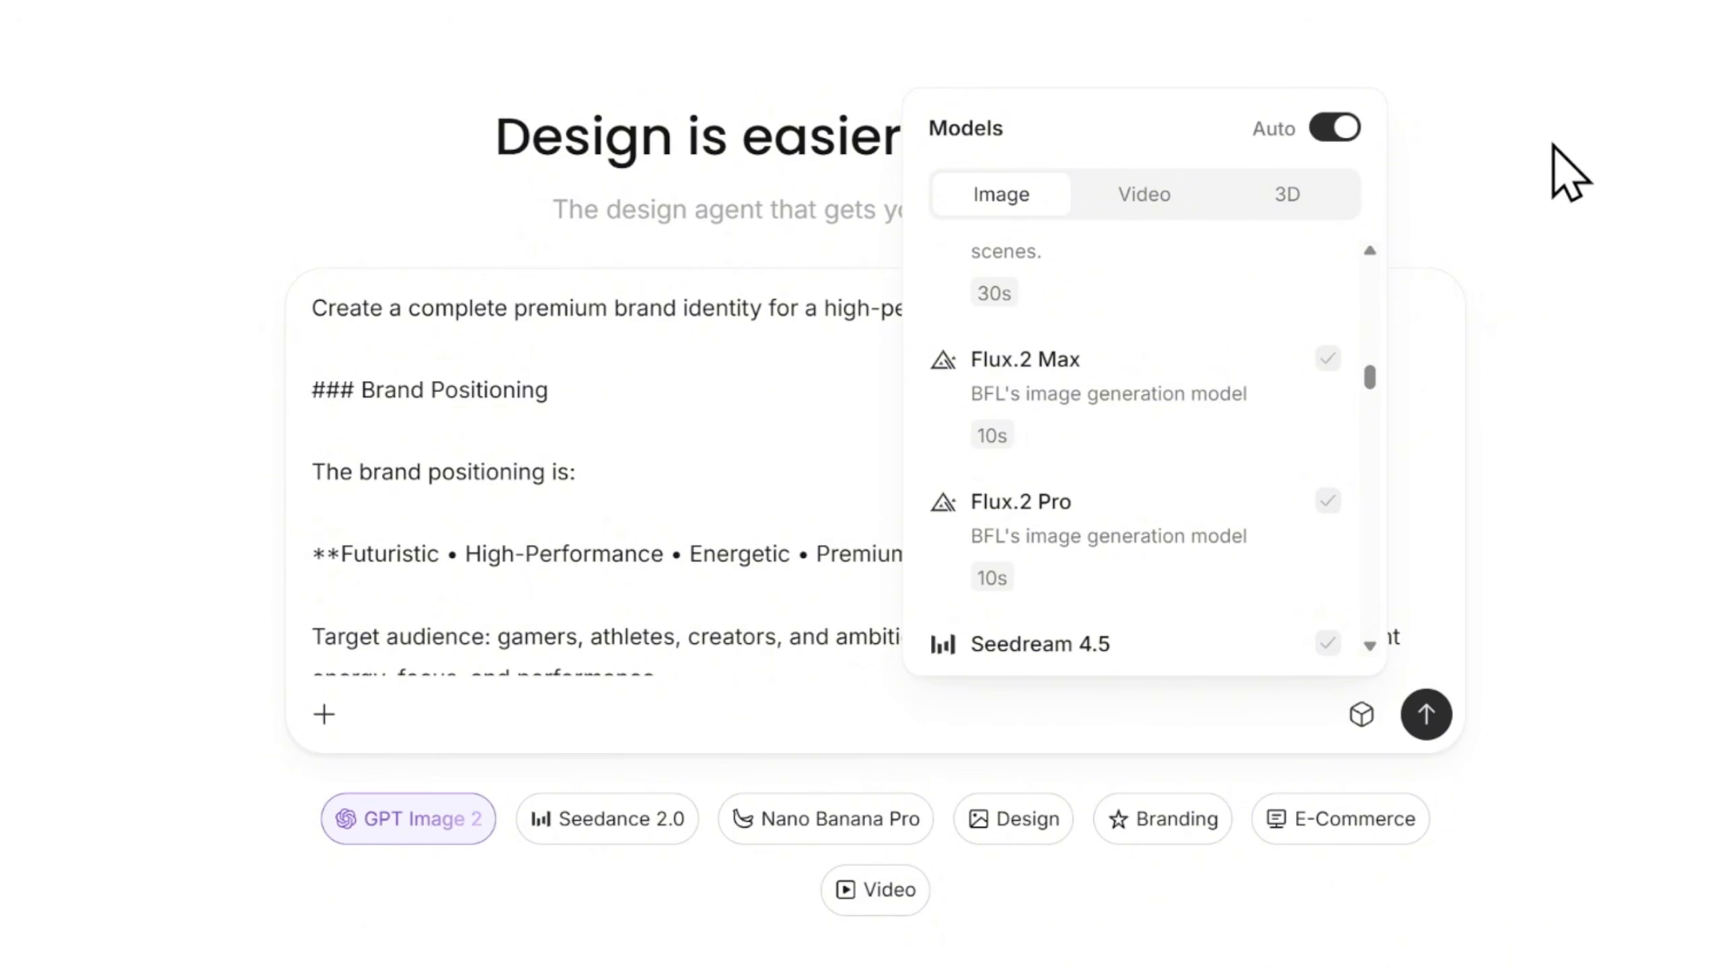
click(1634, 347)
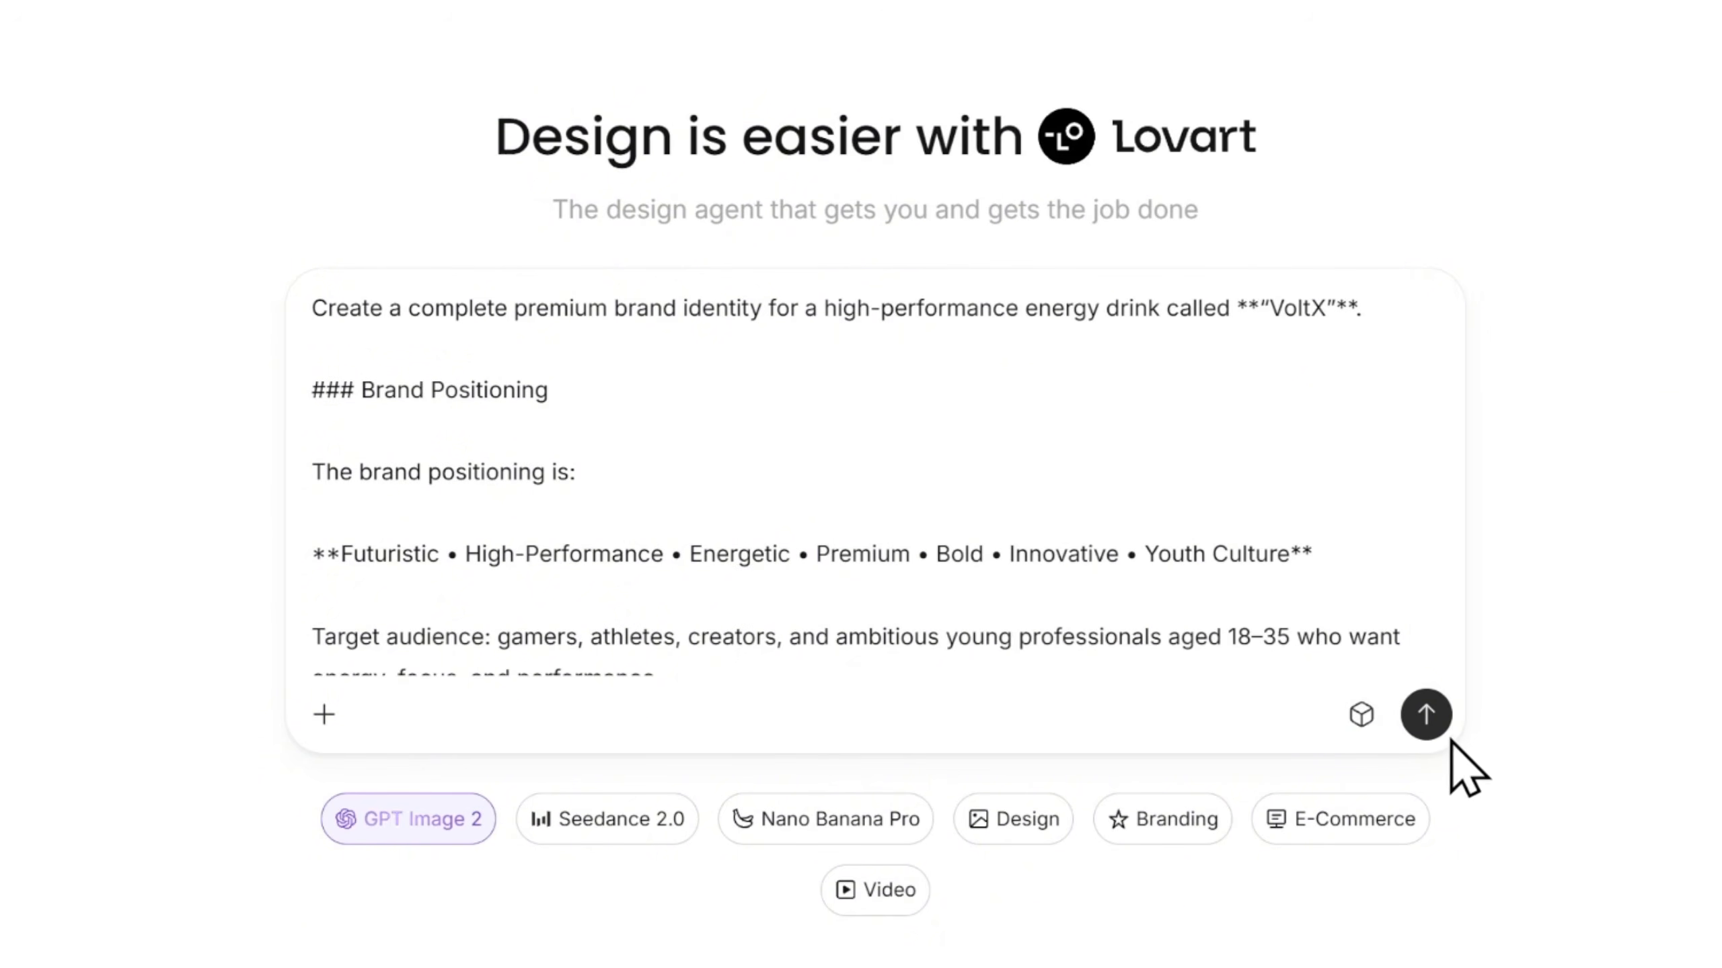
Submit the VoltX brand identity prompt to generate the brand assets
click(1430, 729)
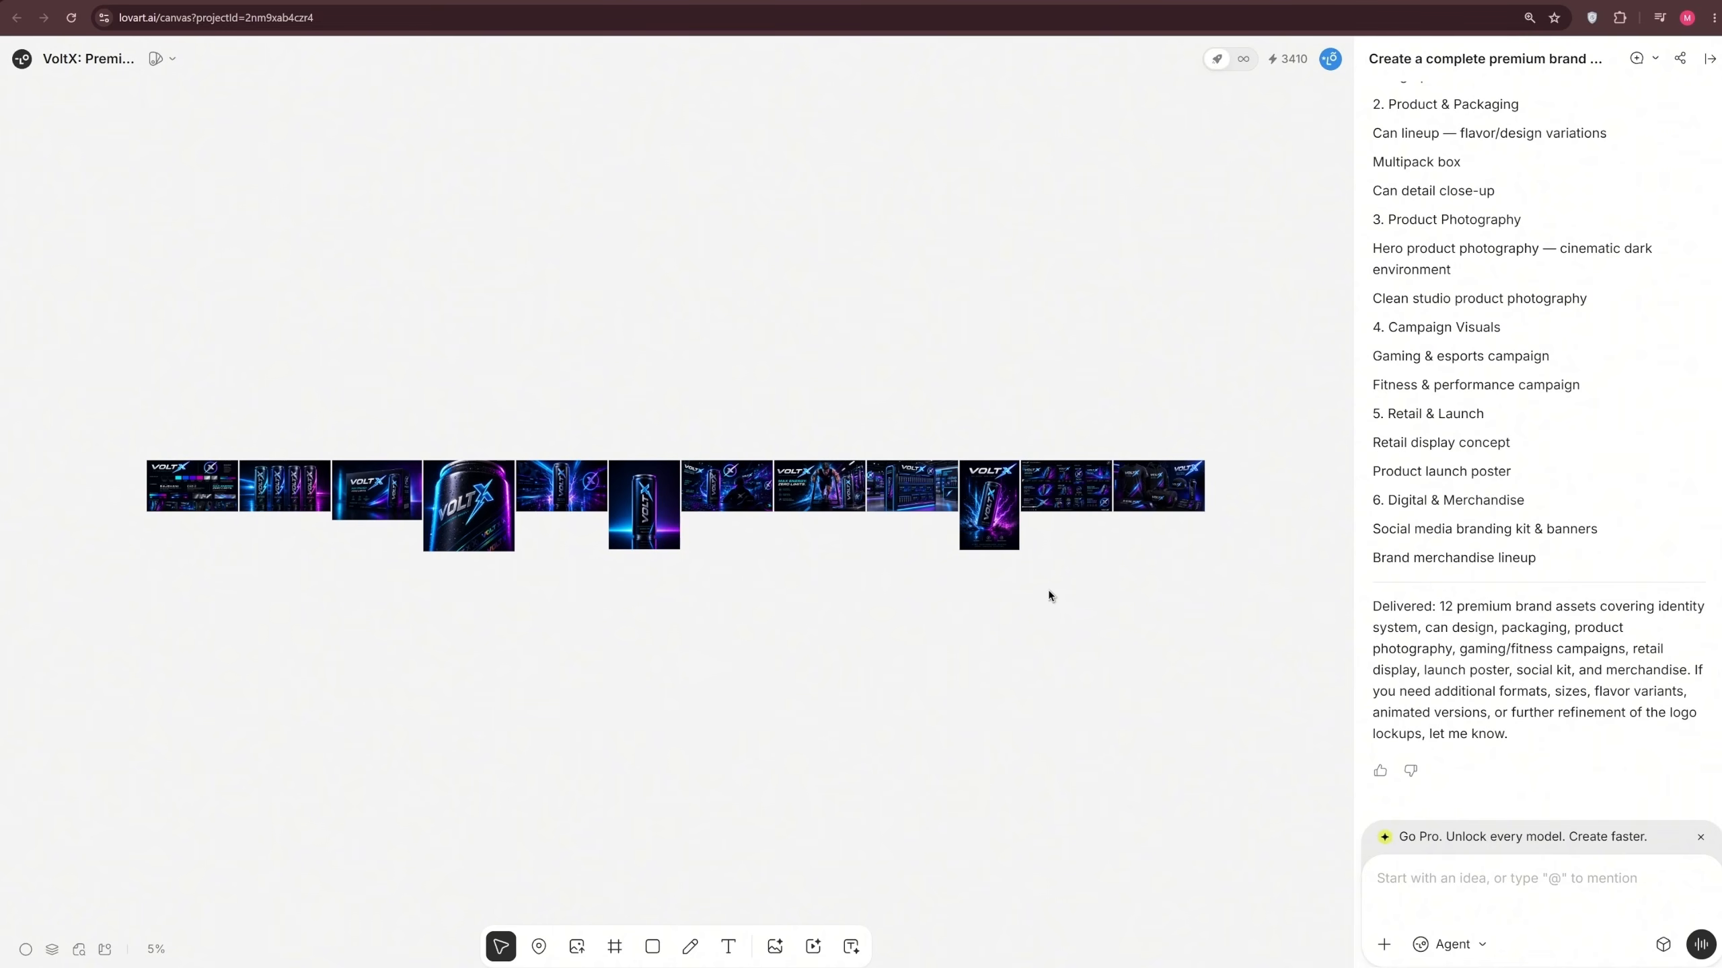
Examine the VoltX brand identity board's logo, color palette, typography and brand applications up close on the canvas
scroll(277, 427, up, 10)
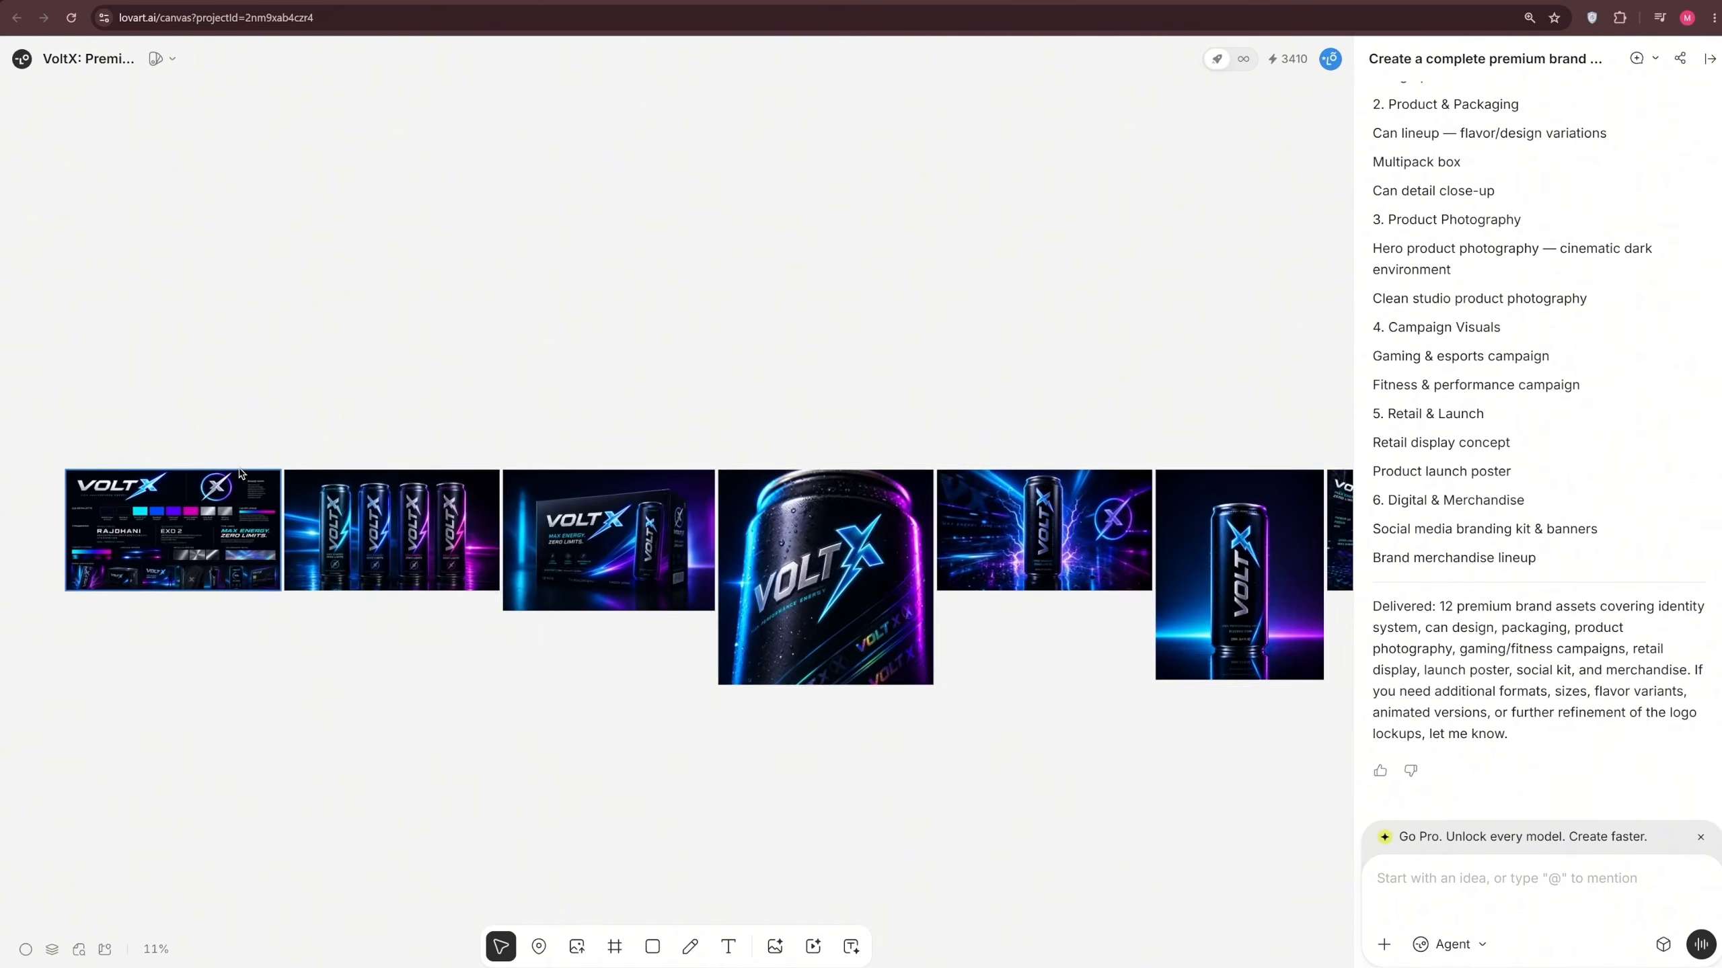
drag(277, 425, 657, 312)
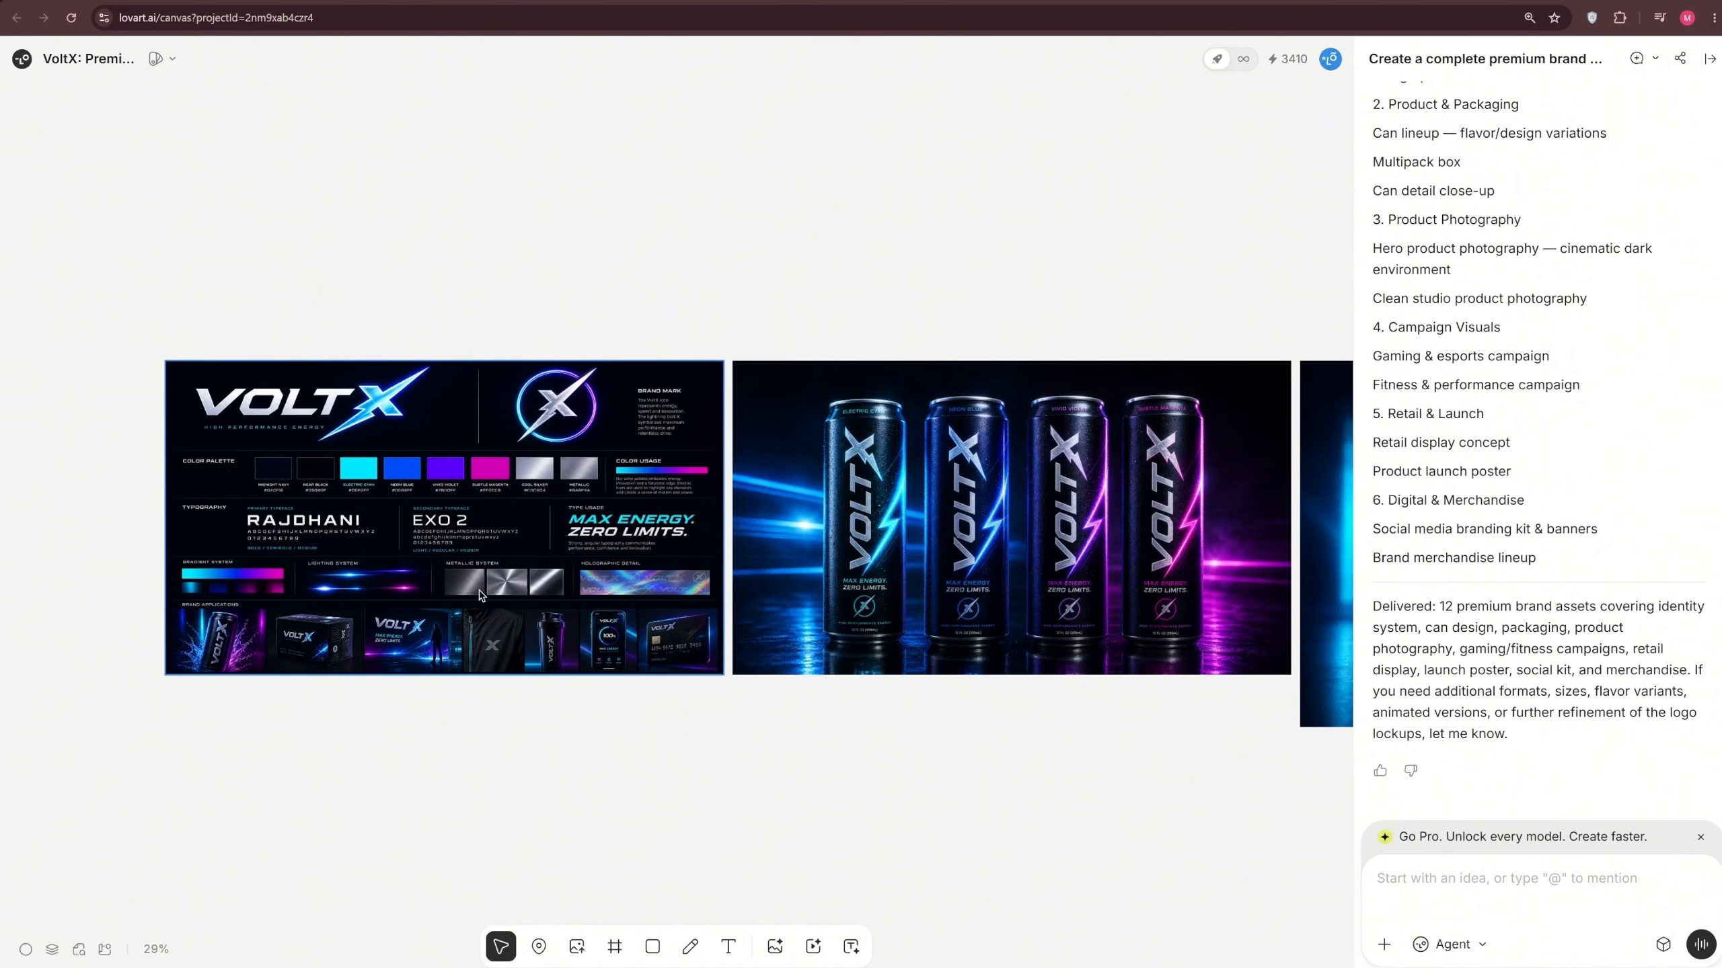
scroll(380, 603, up, 5)
scroll(377, 600, down, 5)
drag(638, 707, 878, 790)
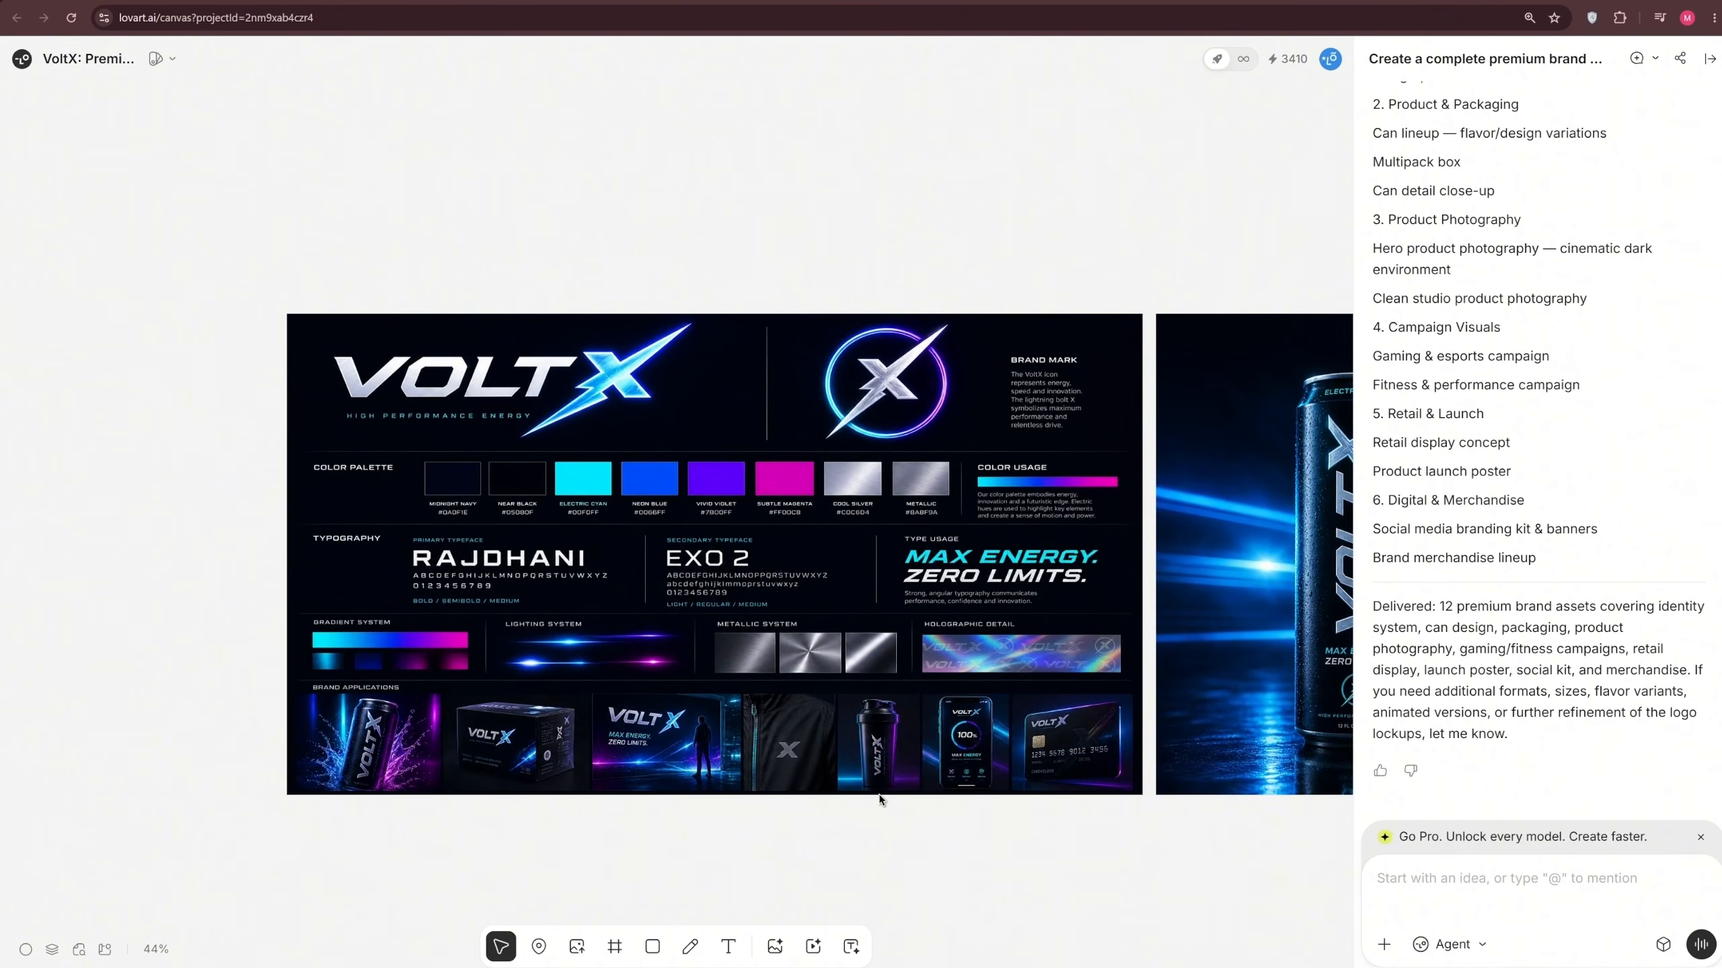
scroll(877, 789, up, 3)
scroll(878, 788, down, 2)
scroll(879, 790, down, 2)
Examine the generated can lineup, multipack box, can close-up and product photography images
drag(1179, 811, 530, 645)
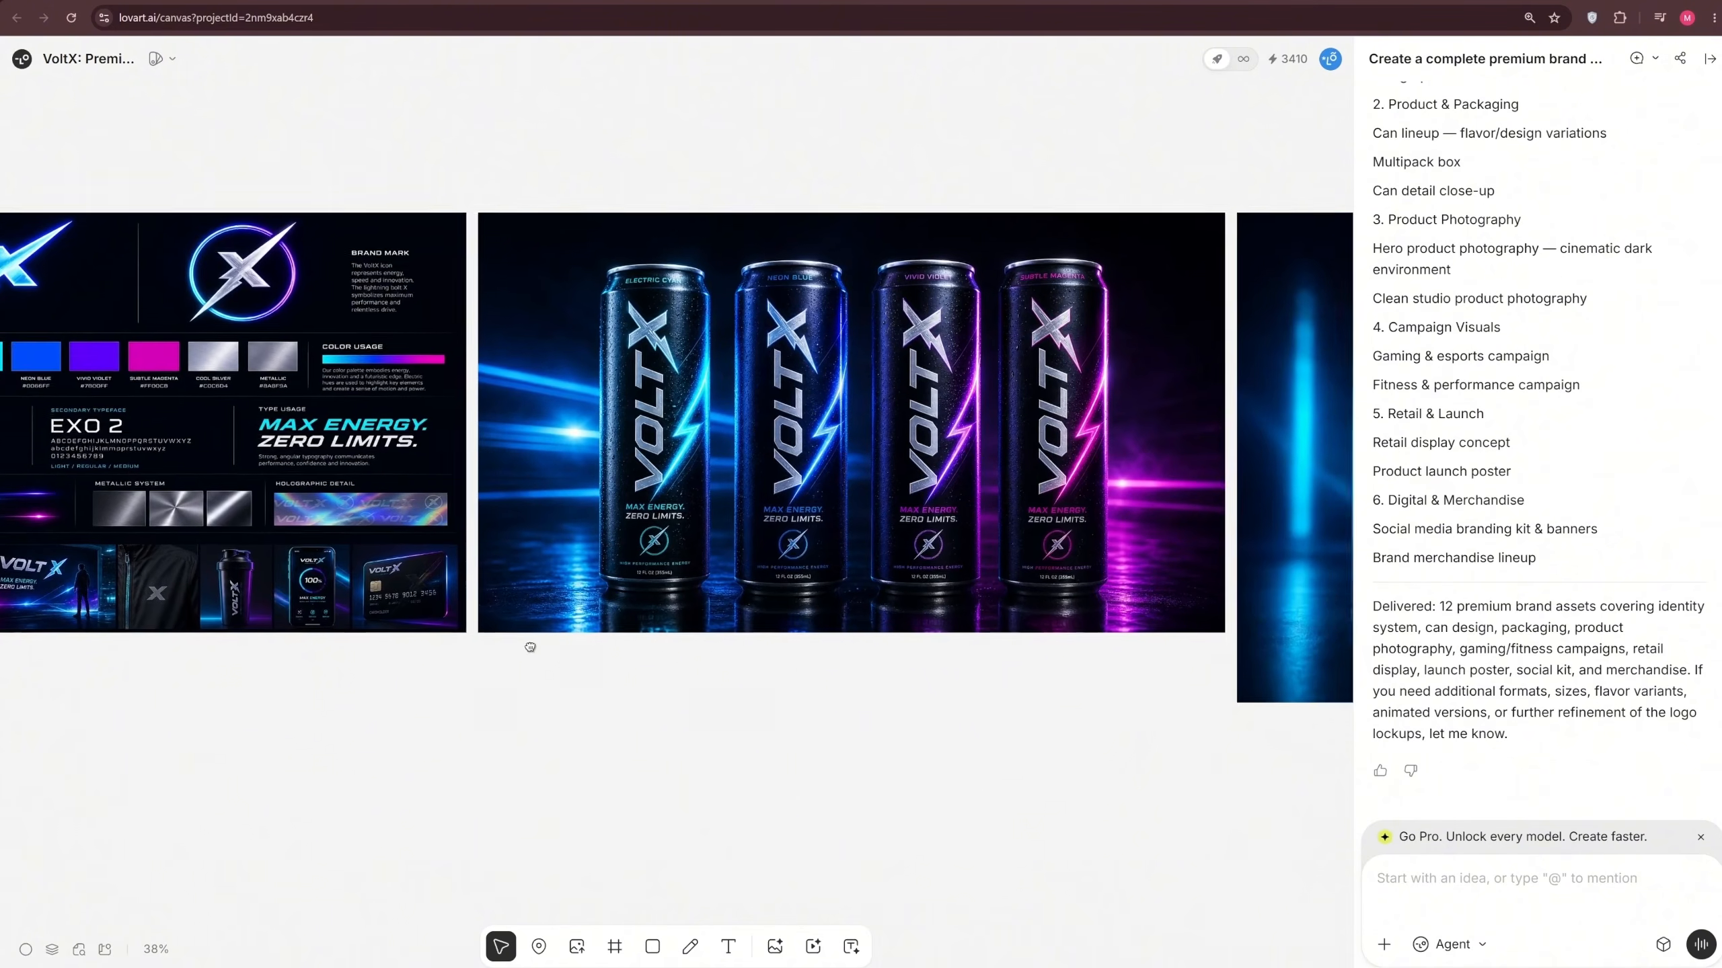
drag(1050, 724, 197, 636)
drag(992, 811, 446, 631)
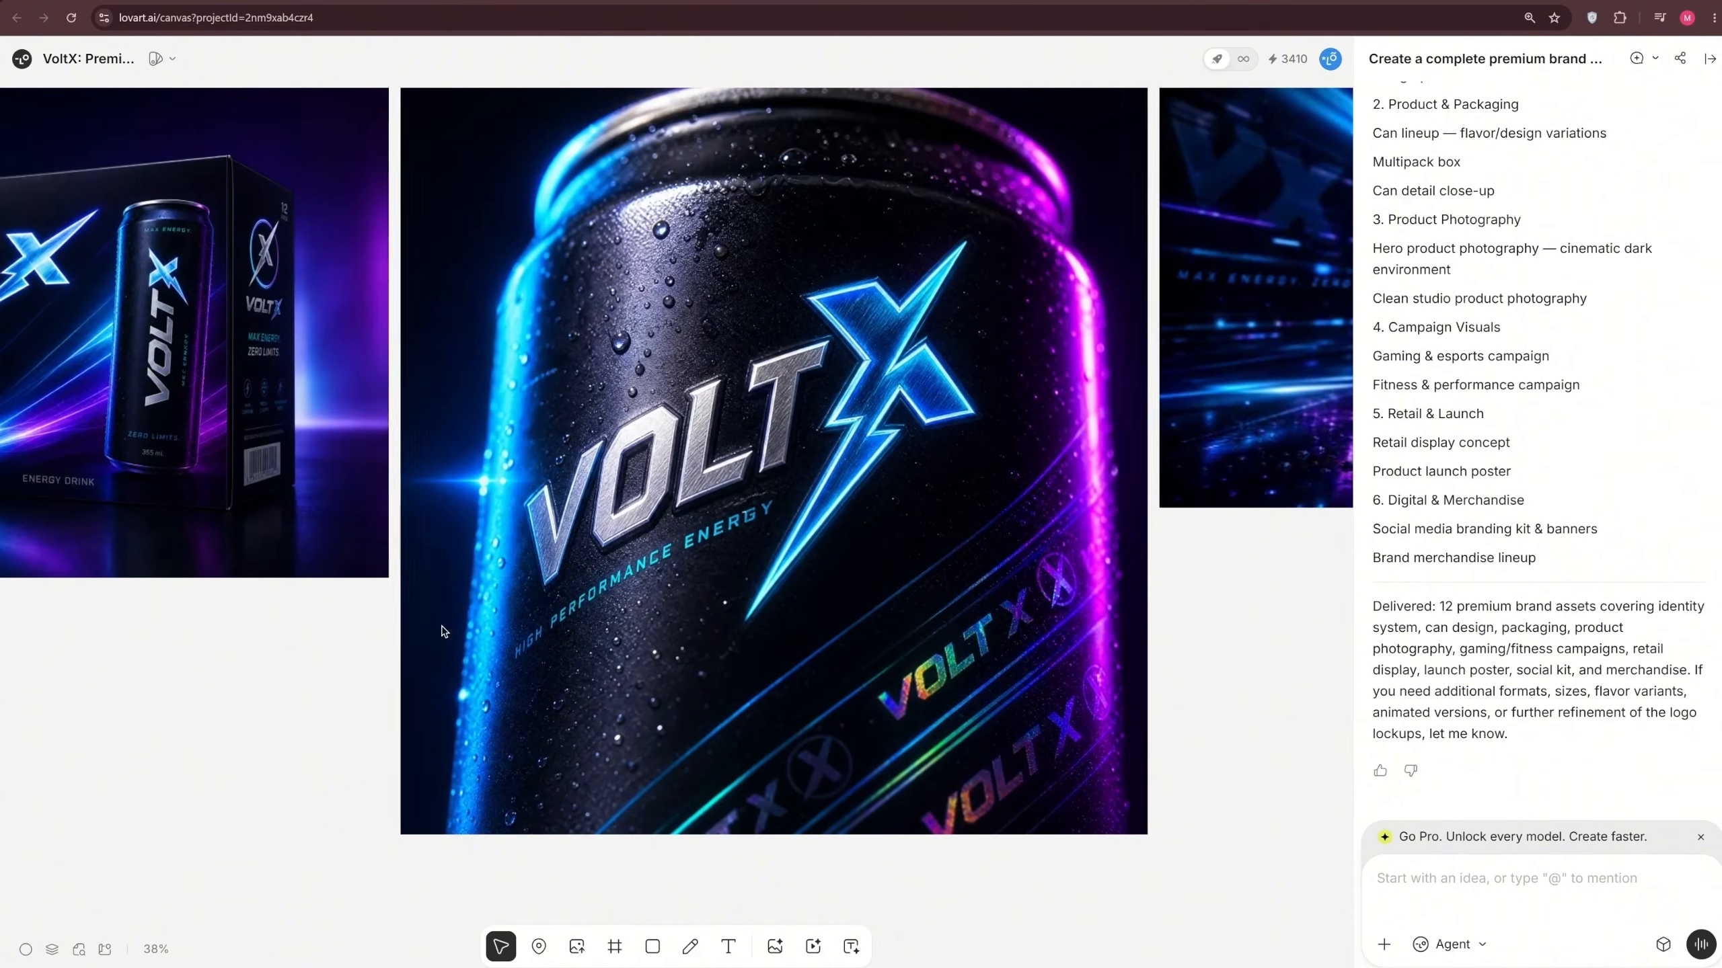
drag(1169, 823, 1030, 785)
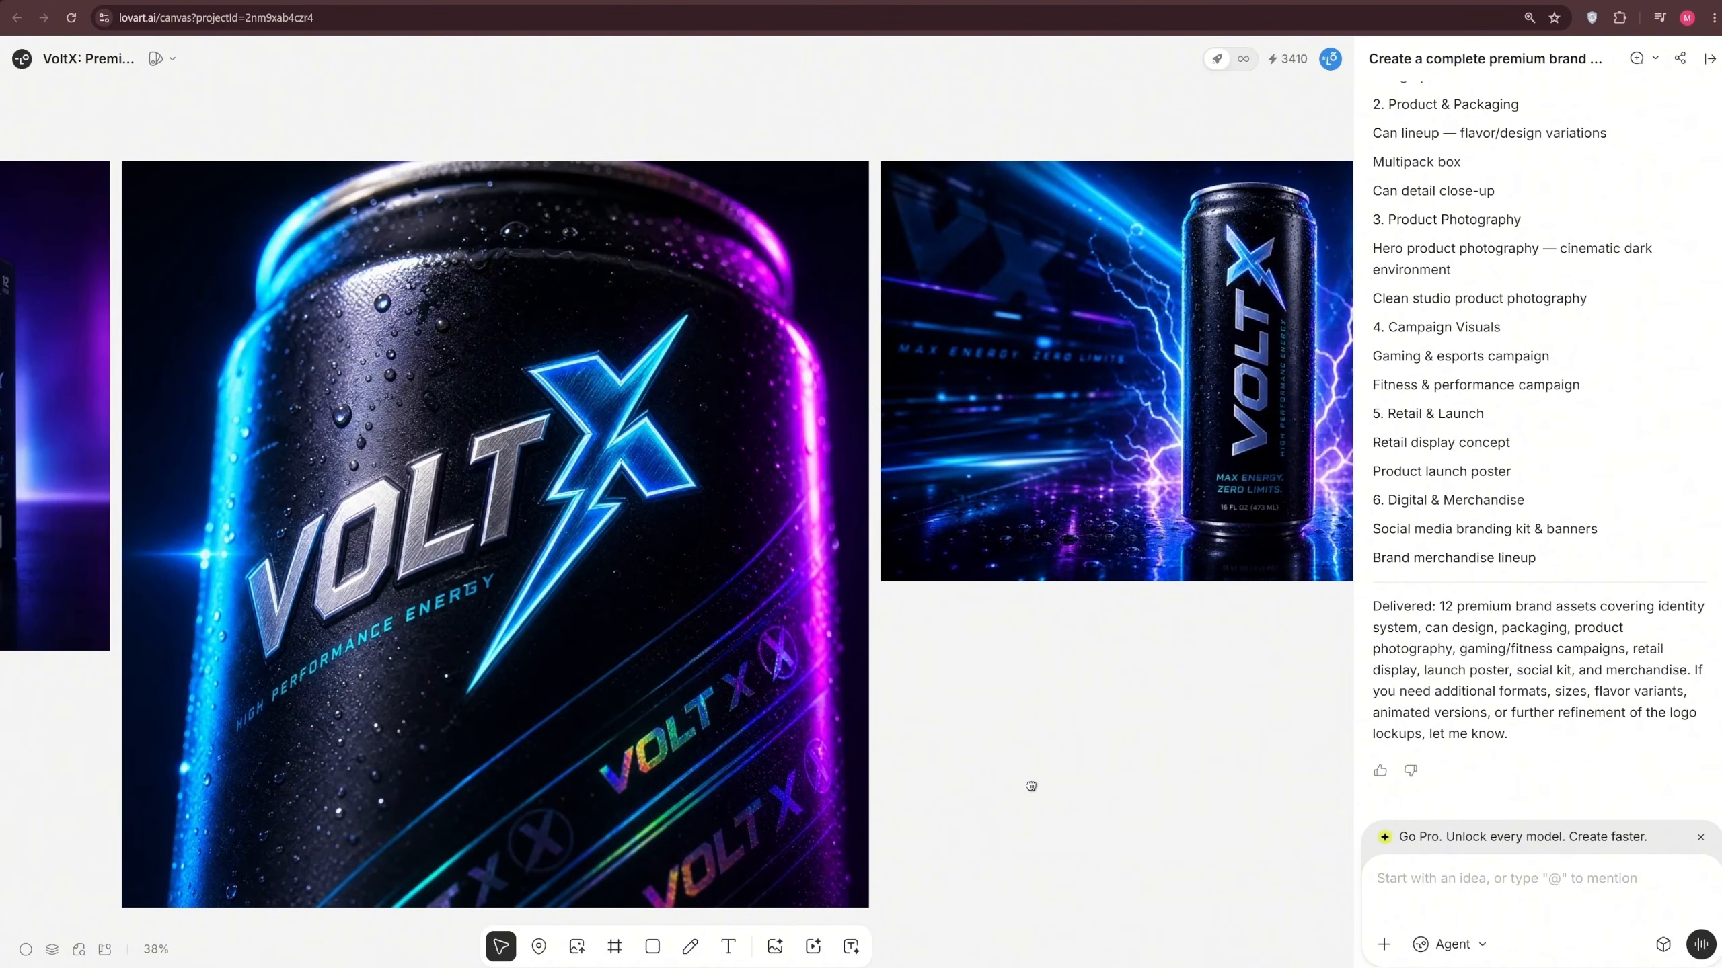
click(673, 420)
drag(1297, 755, 357, 787)
drag(655, 733, 26, 744)
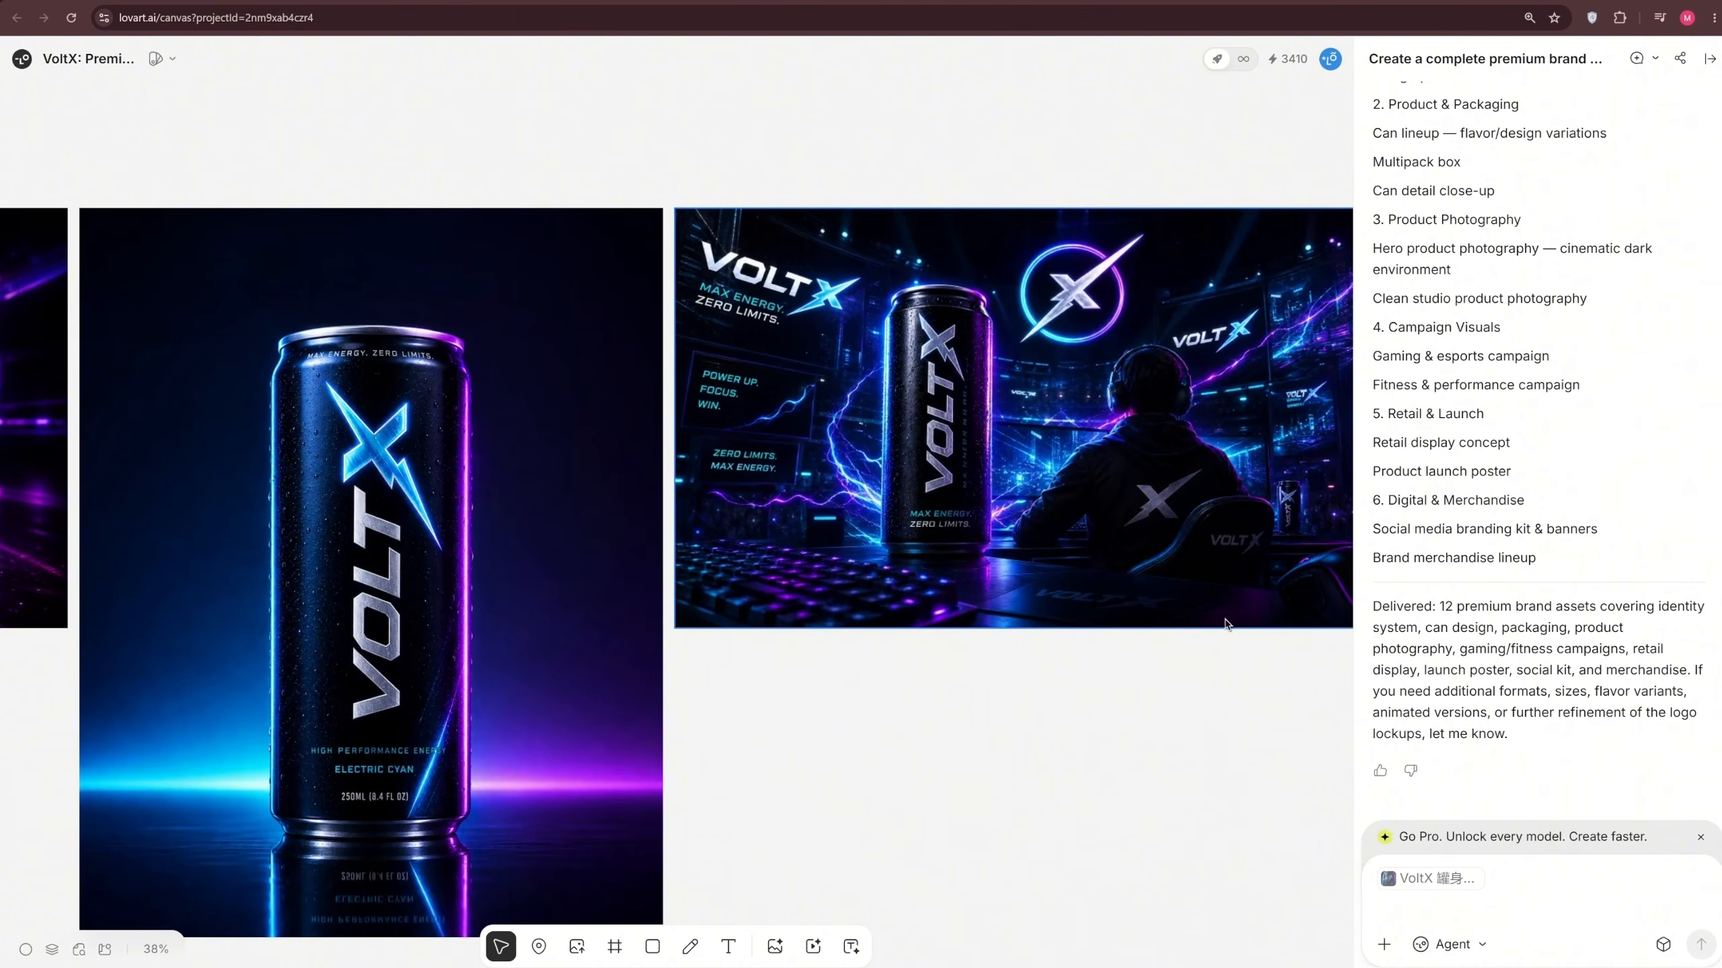
Examine the gaming campaign, fitness campaign and retail display visuals on the canvas
drag(1243, 540, 601, 653)
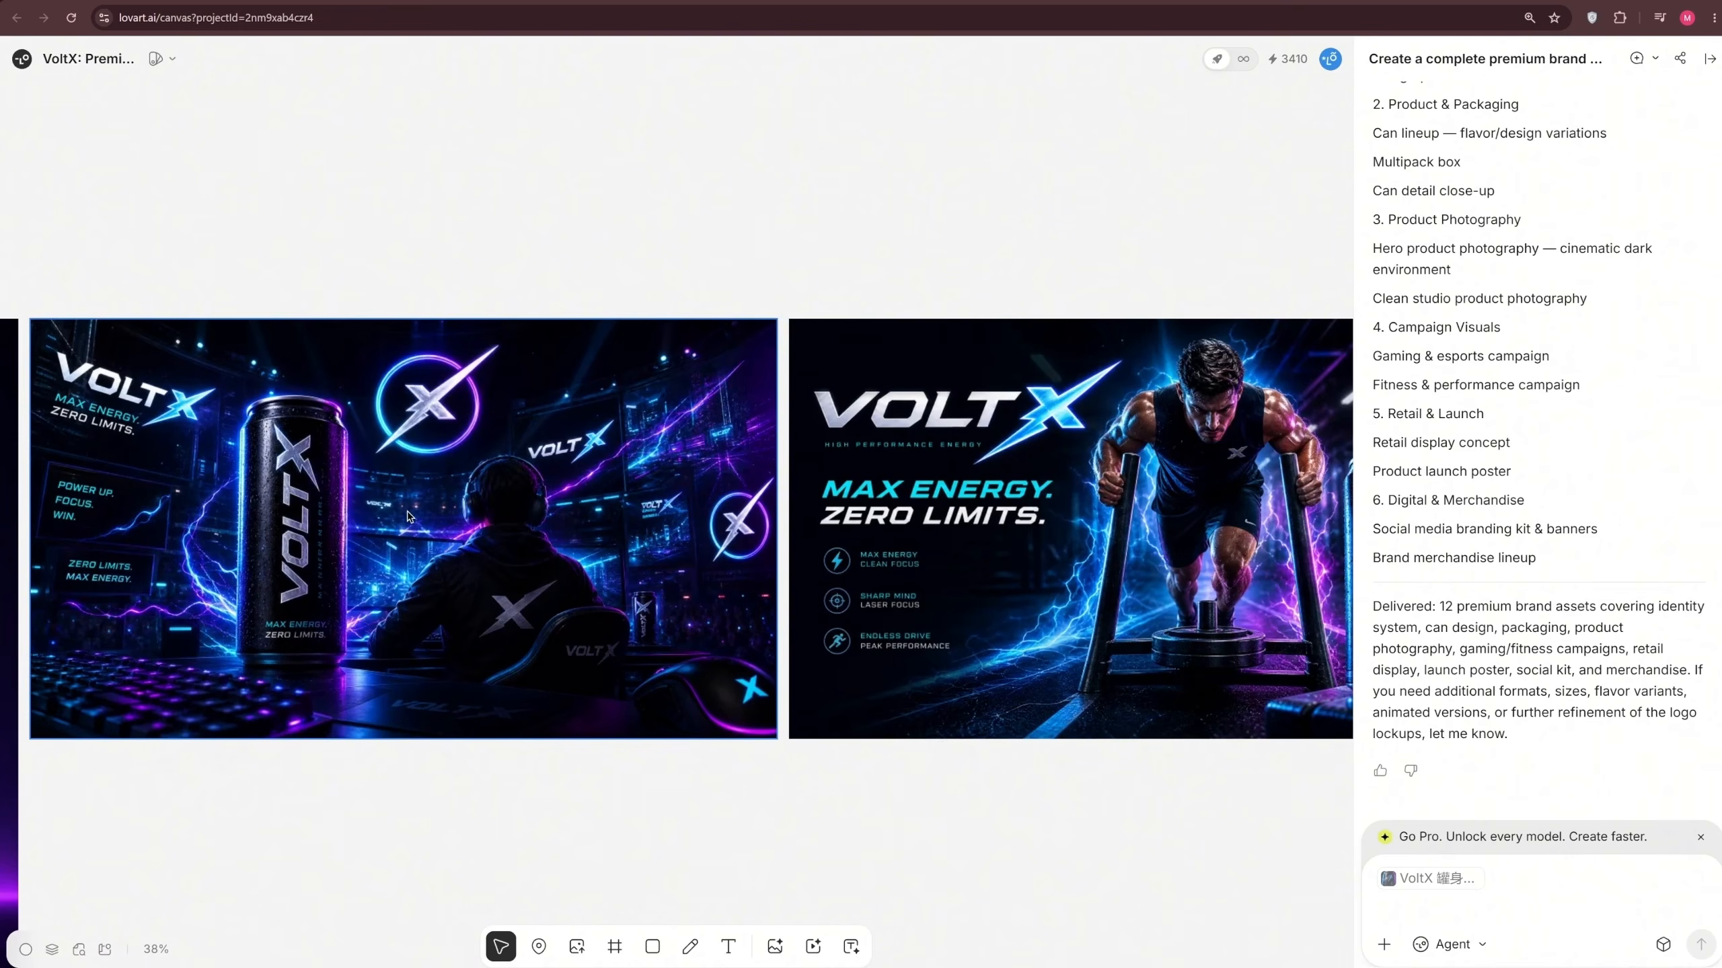
drag(1226, 846, 715, 819)
drag(1040, 787, 440, 820)
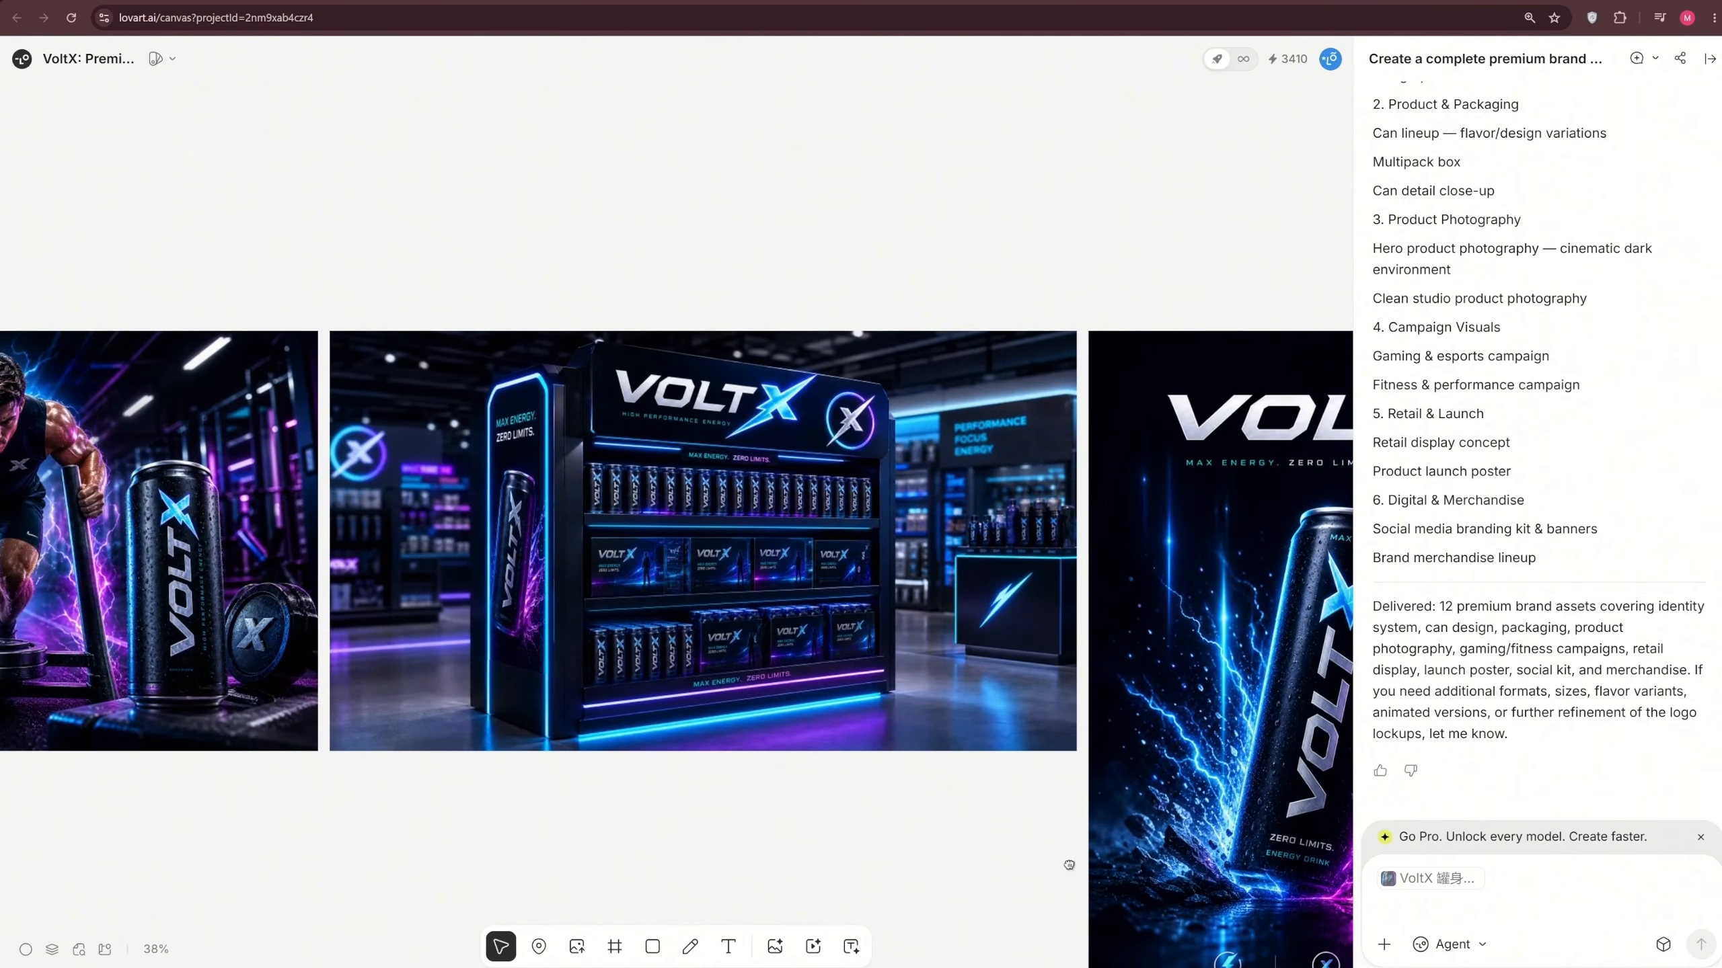
drag(1068, 866, 519, 754)
drag(1122, 723, 1453, 807)
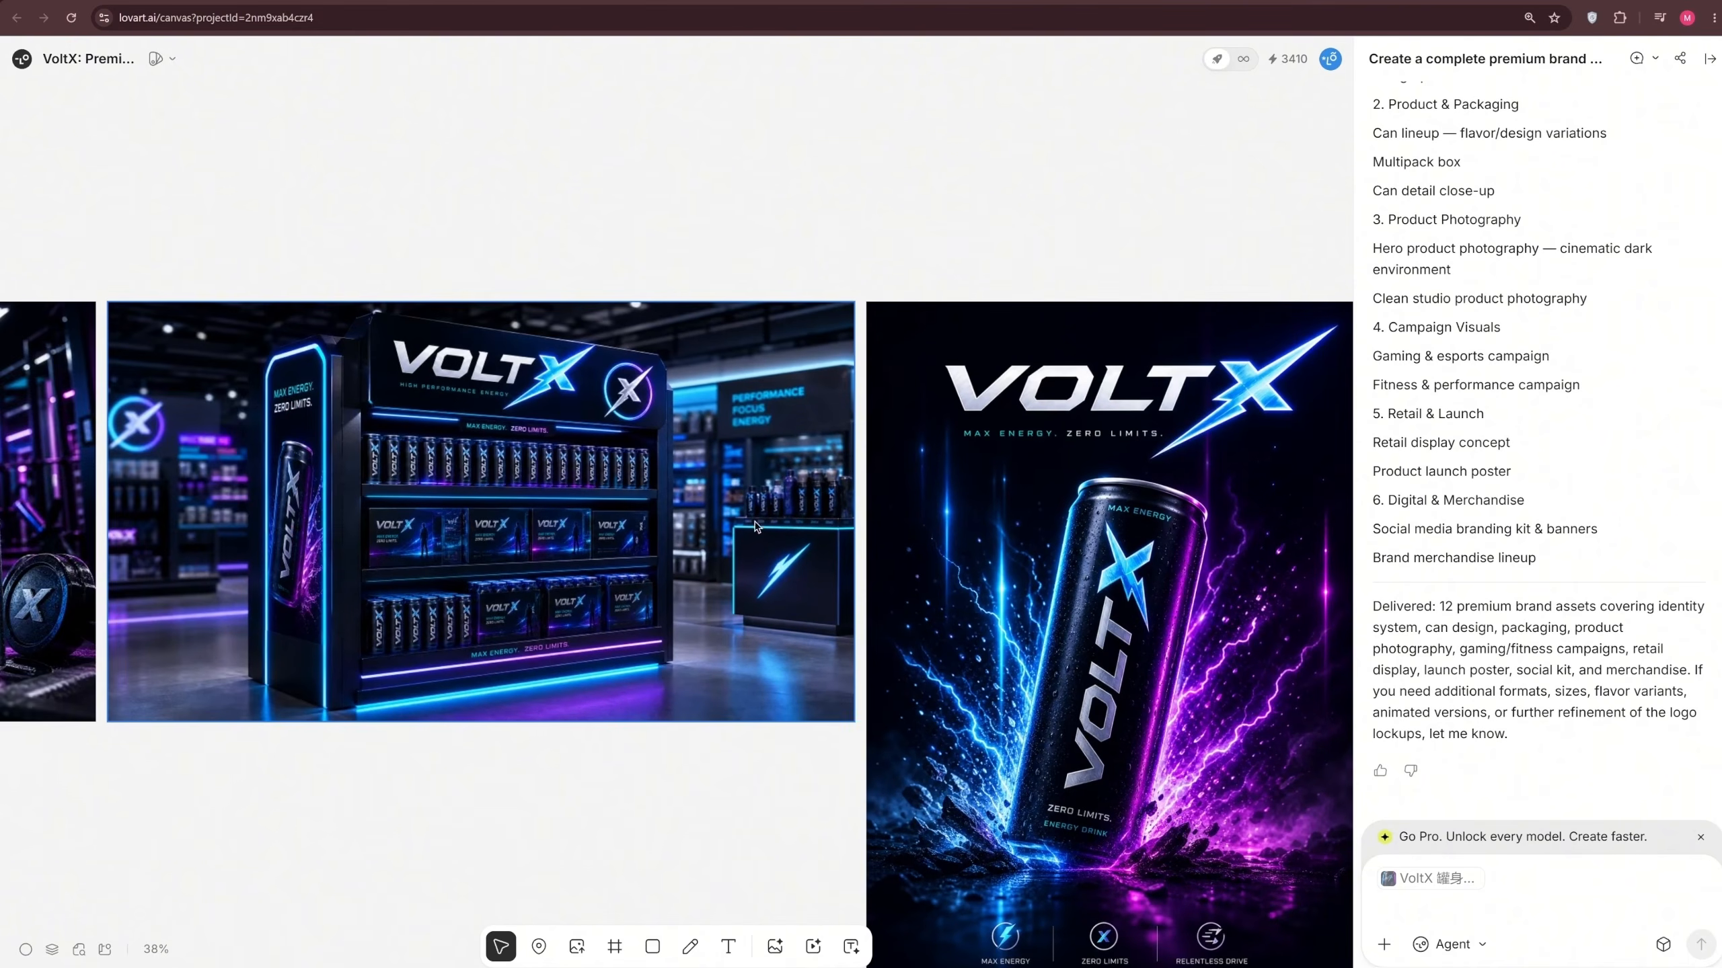
Examine the product launch poster, social media brand kit and merchandise lineup on the canvas
drag(1224, 228, 557, 234)
drag(830, 246, 429, 205)
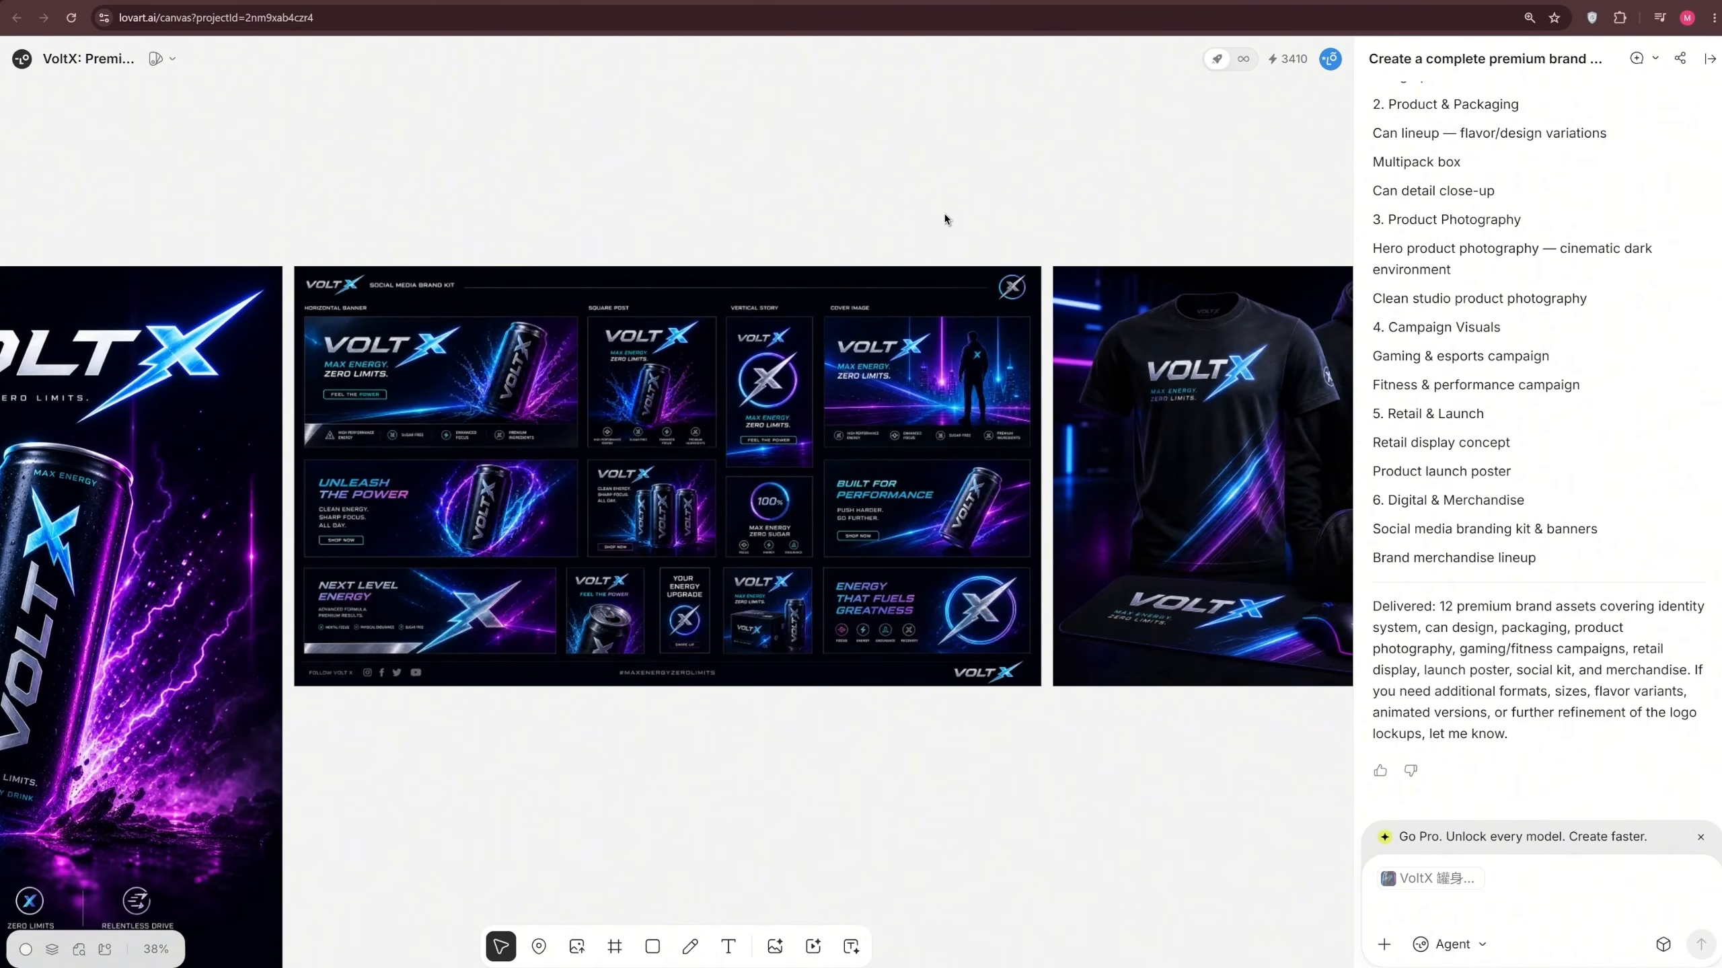
drag(965, 210, 397, 246)
click(952, 548)
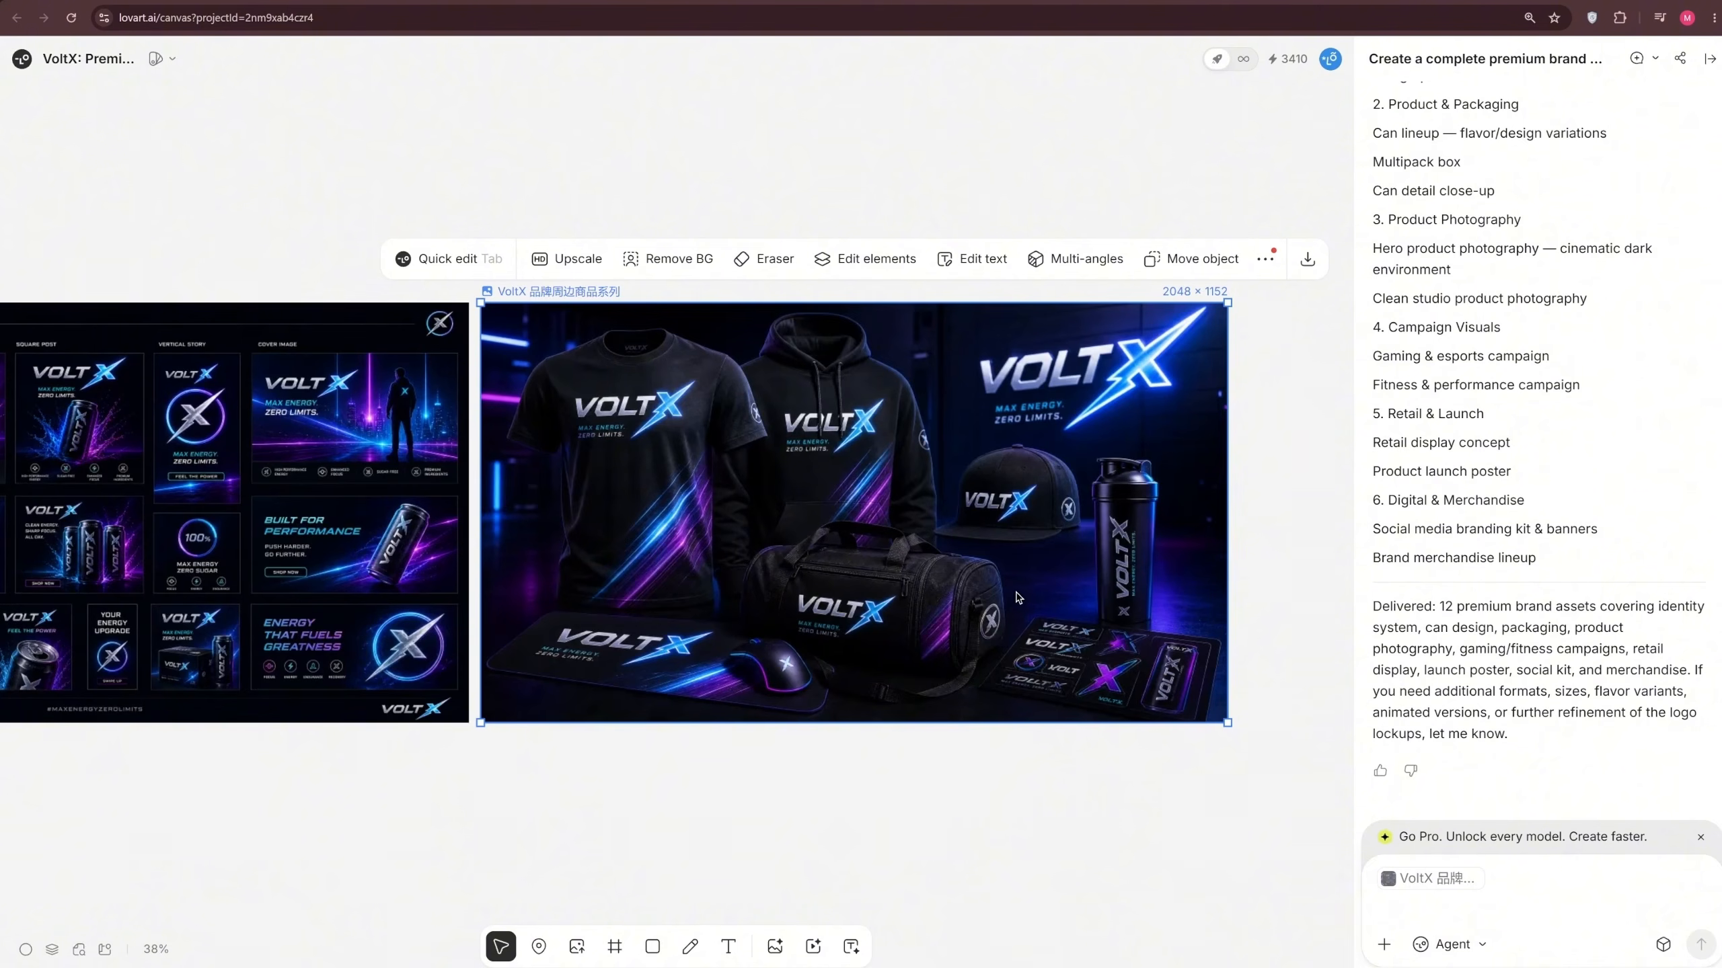
drag(640, 767, 911, 696)
click(910, 696)
scroll(911, 696, down, 5)
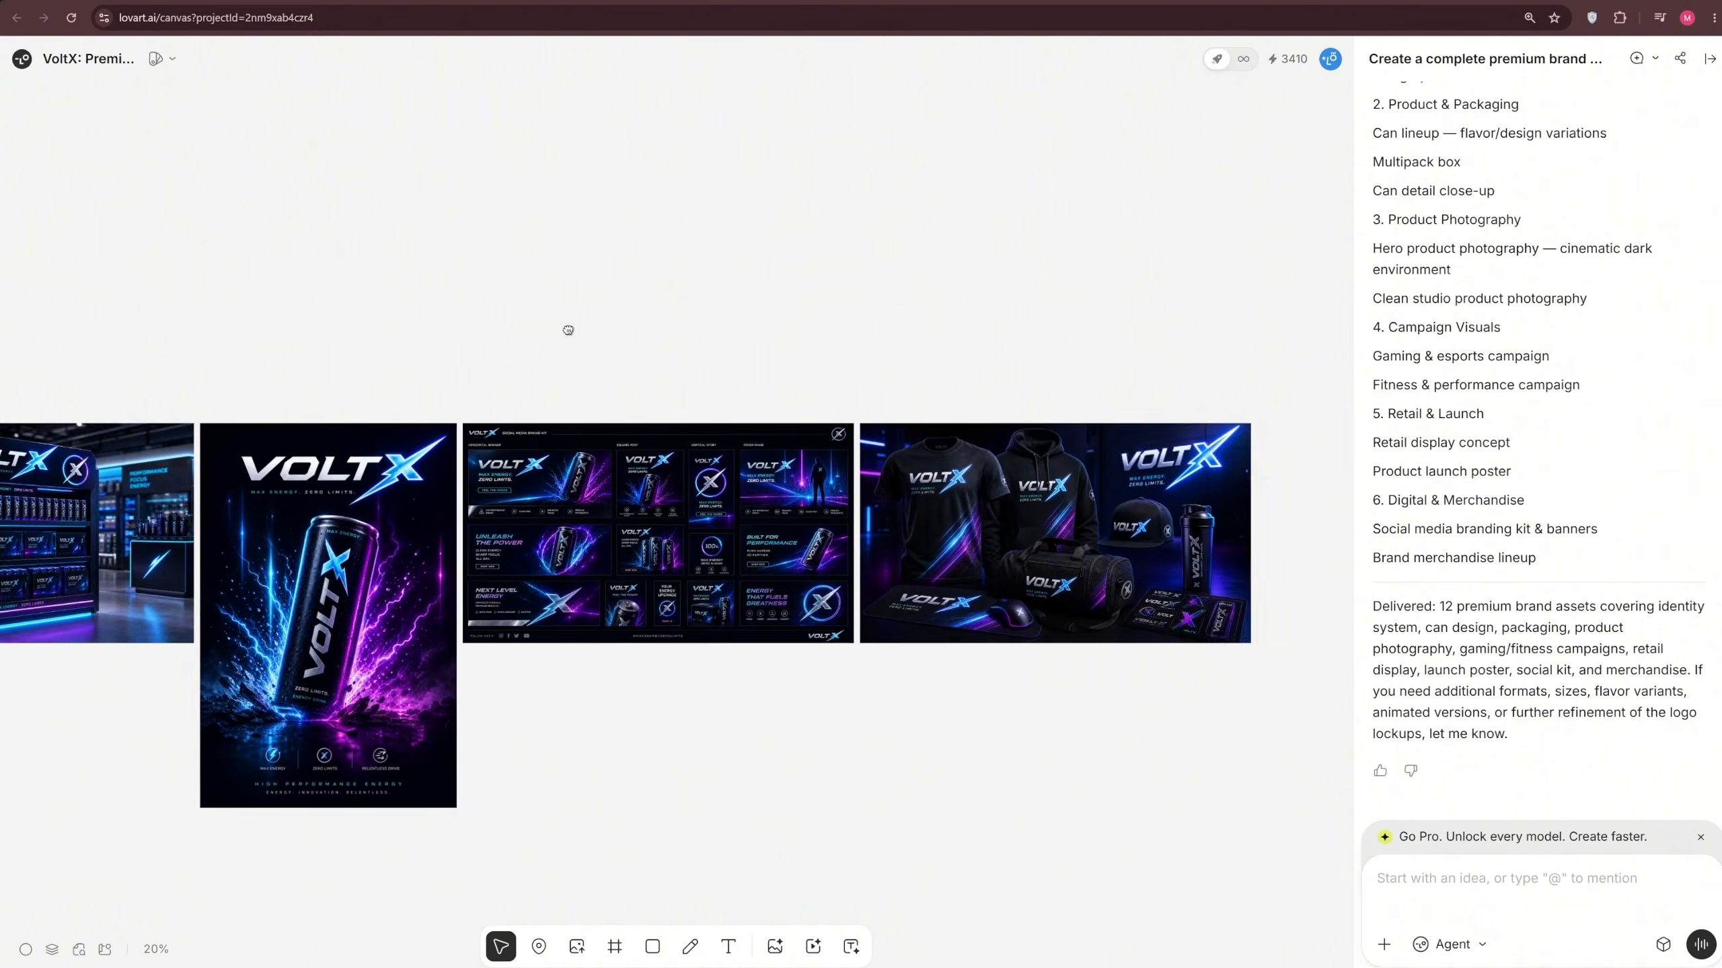
Open the VoltX gaming campaign visual on the canvas and download it
drag(569, 331, 1084, 312)
drag(289, 335, 1292, 342)
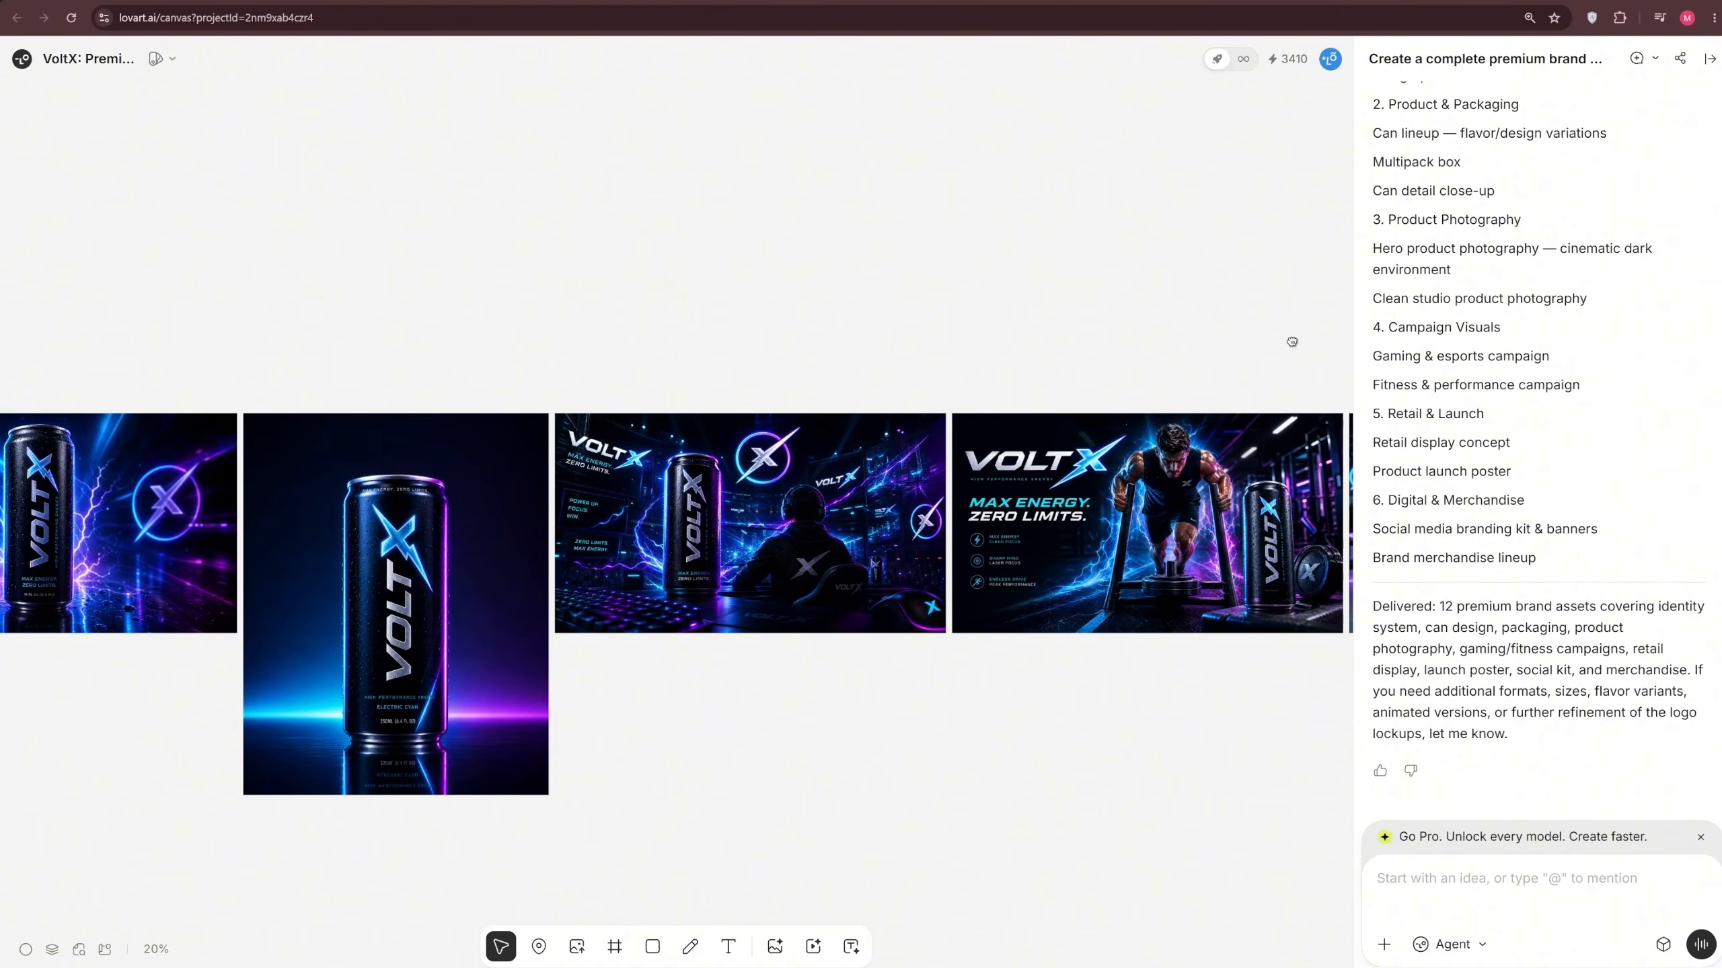
double_click(833, 494)
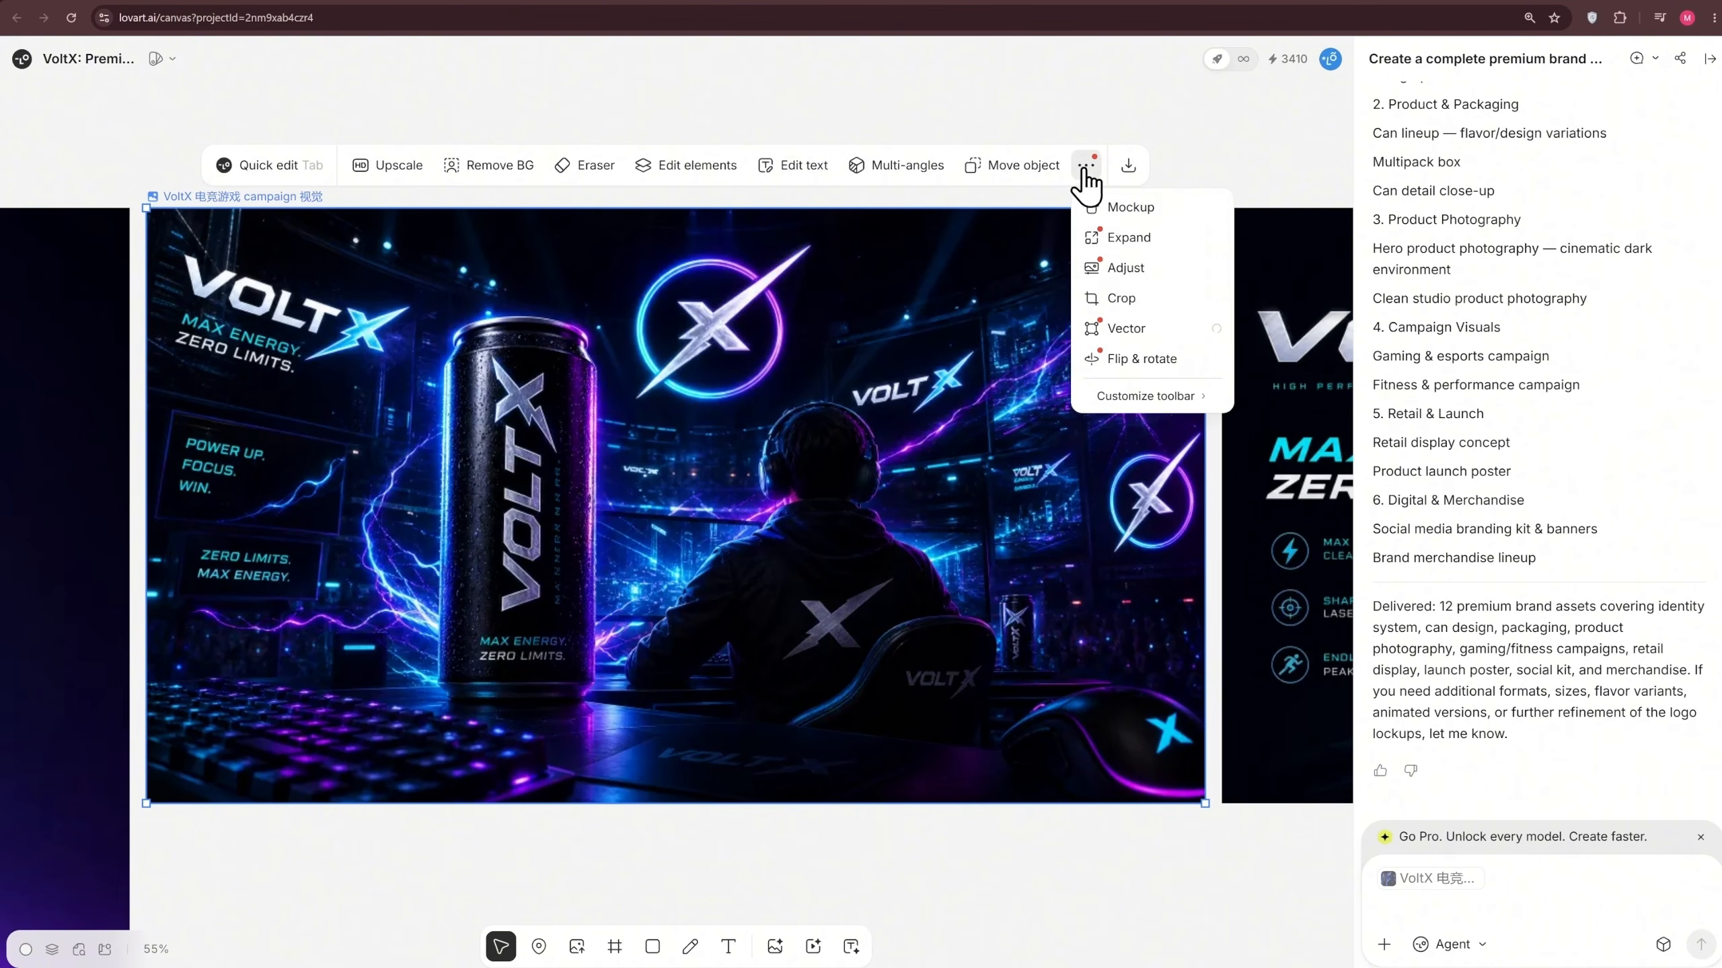
click(1129, 169)
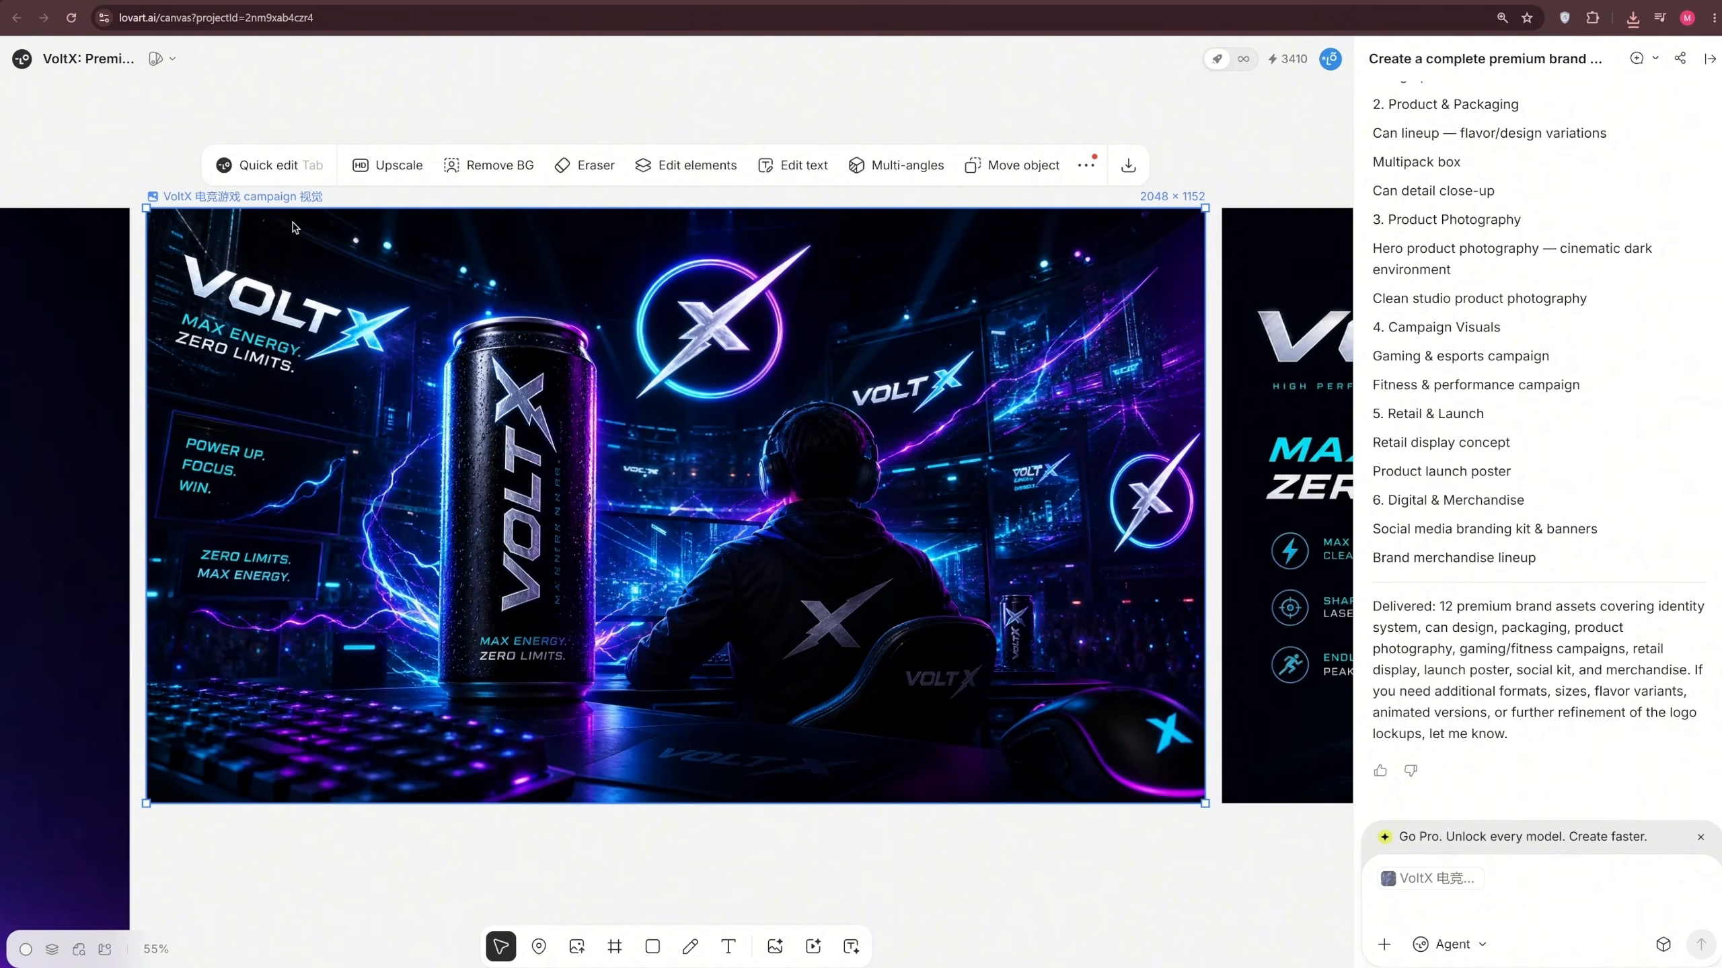
click(285, 175)
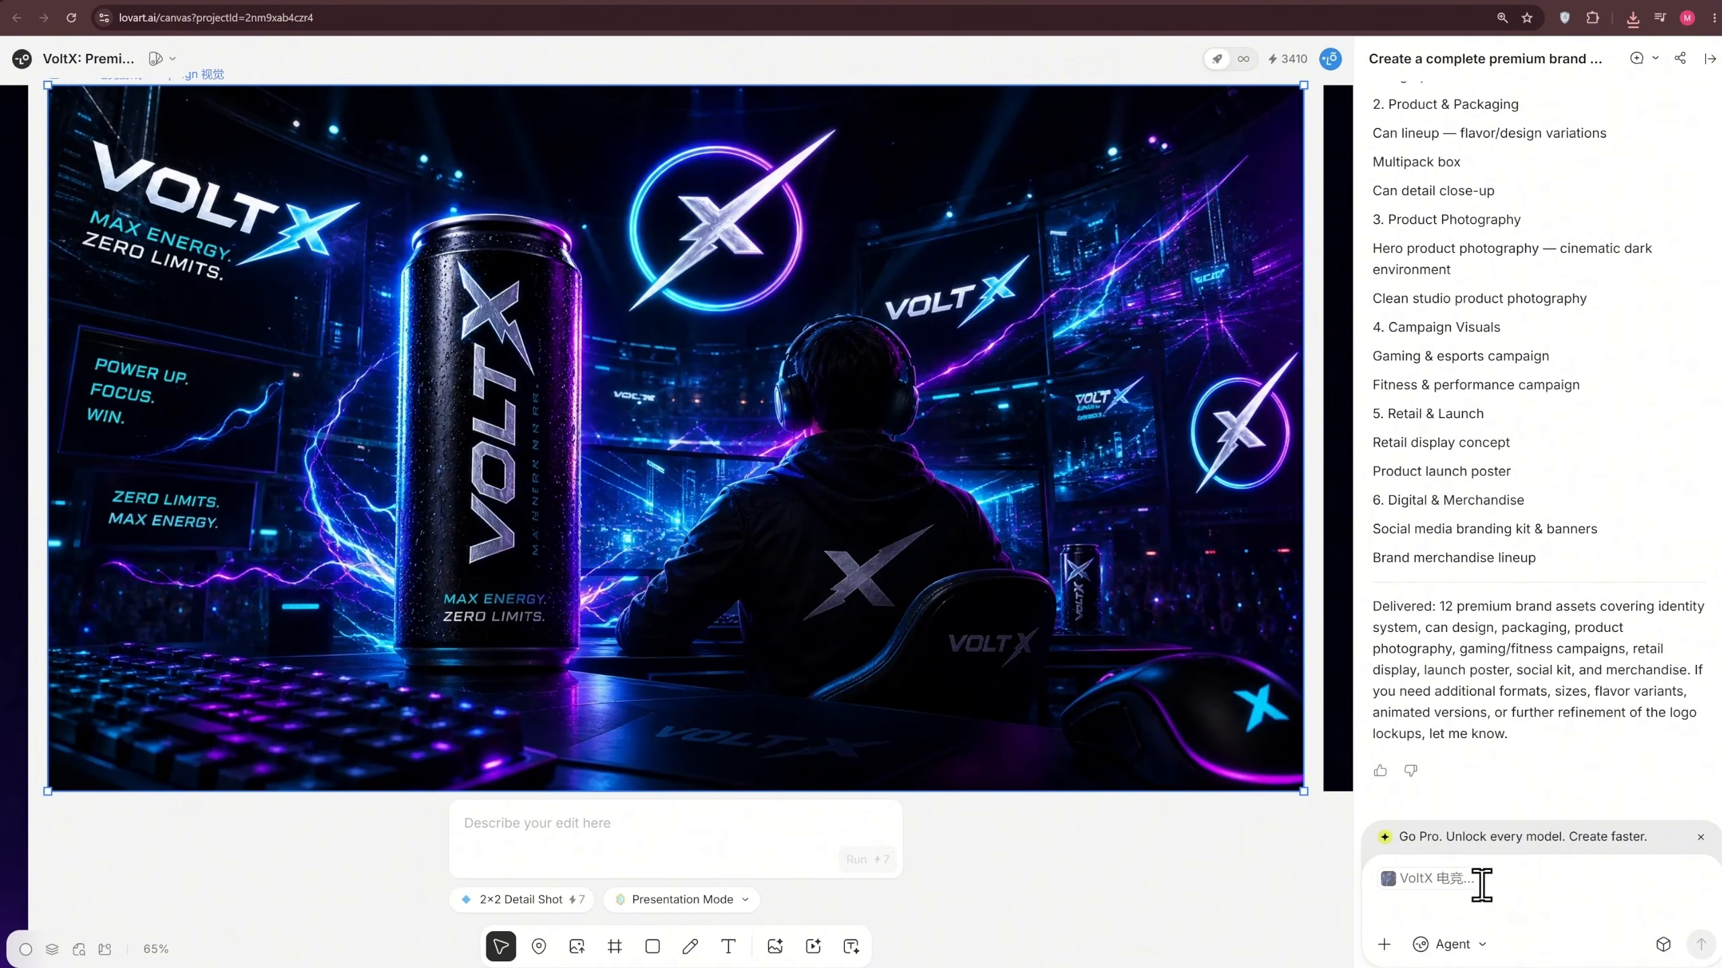
click(723, 233)
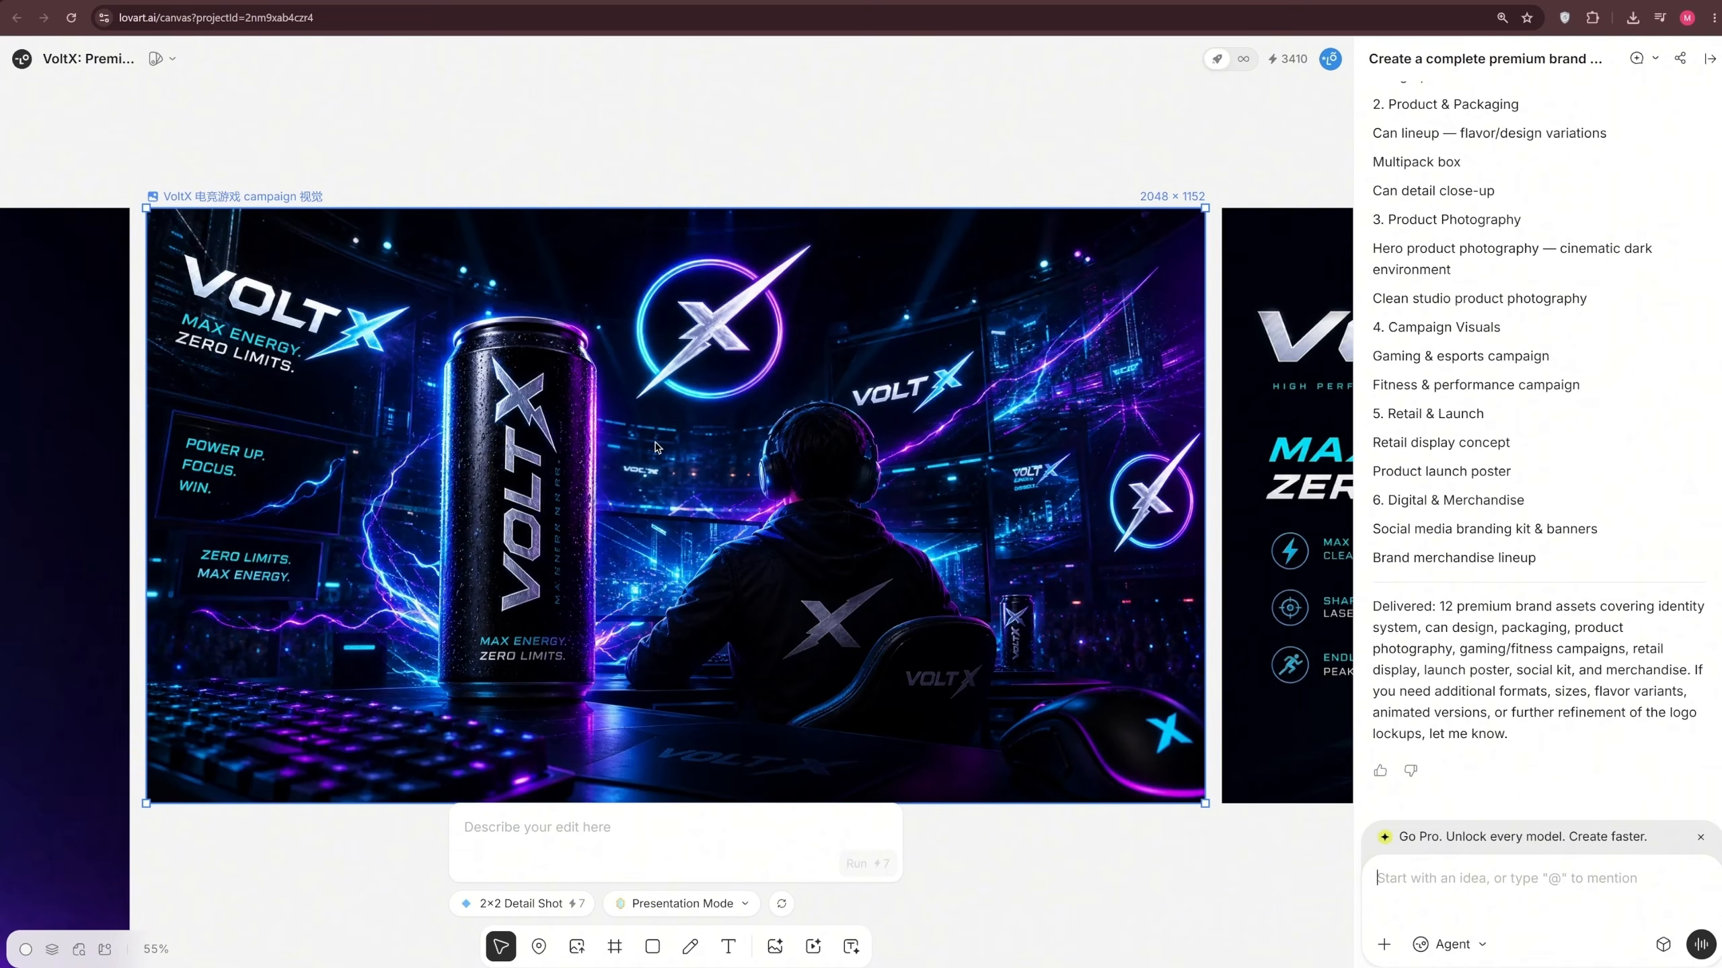
click(854, 279)
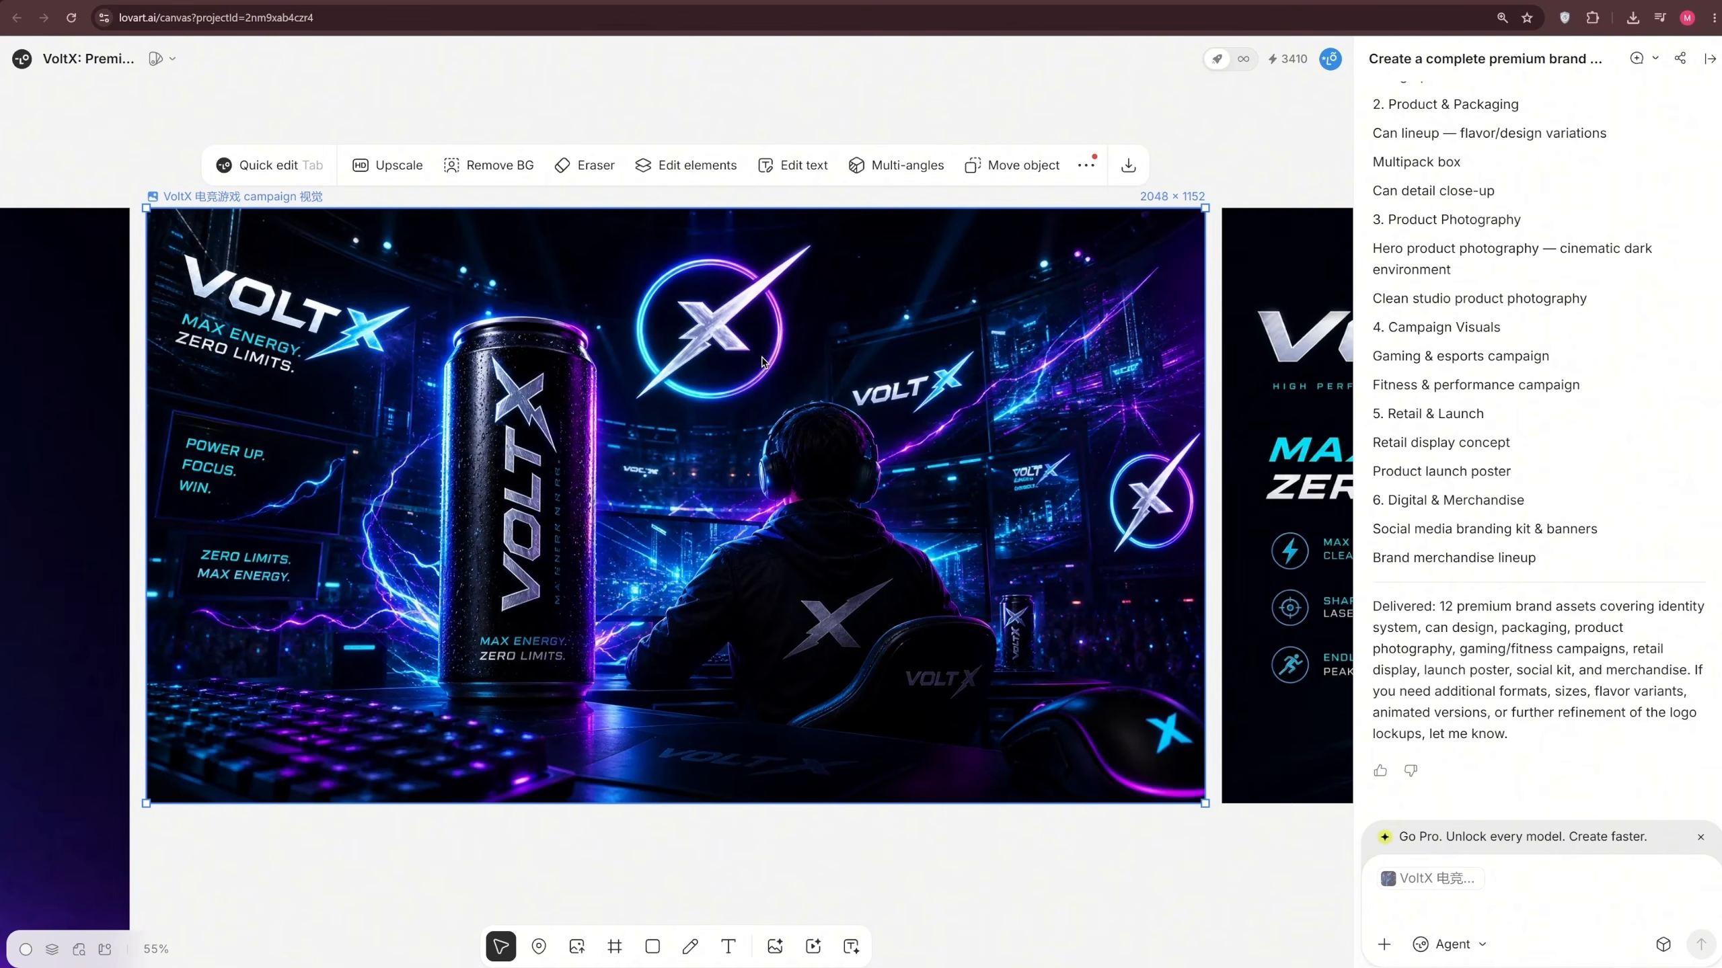
Replace the text "POWER UP. FOCUS. WIN." with "POWER UP. FIGHT. WIN." in the gaming campaign visual, generate the edit and check it up close
click(827, 175)
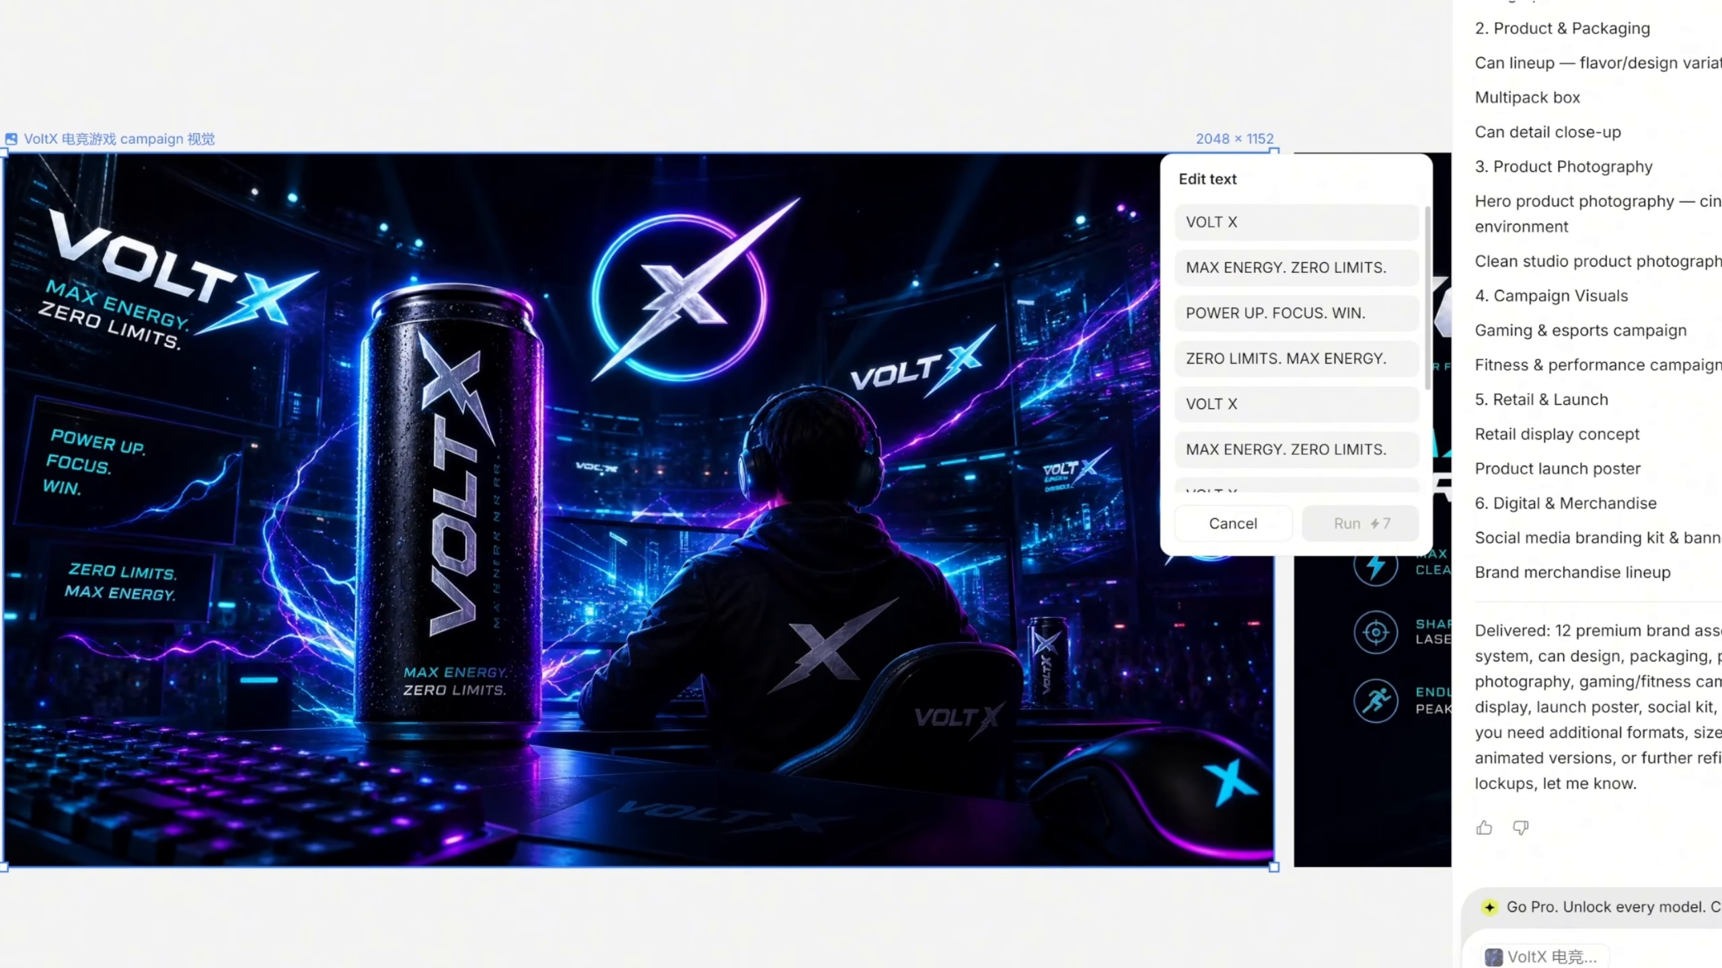
text(F)
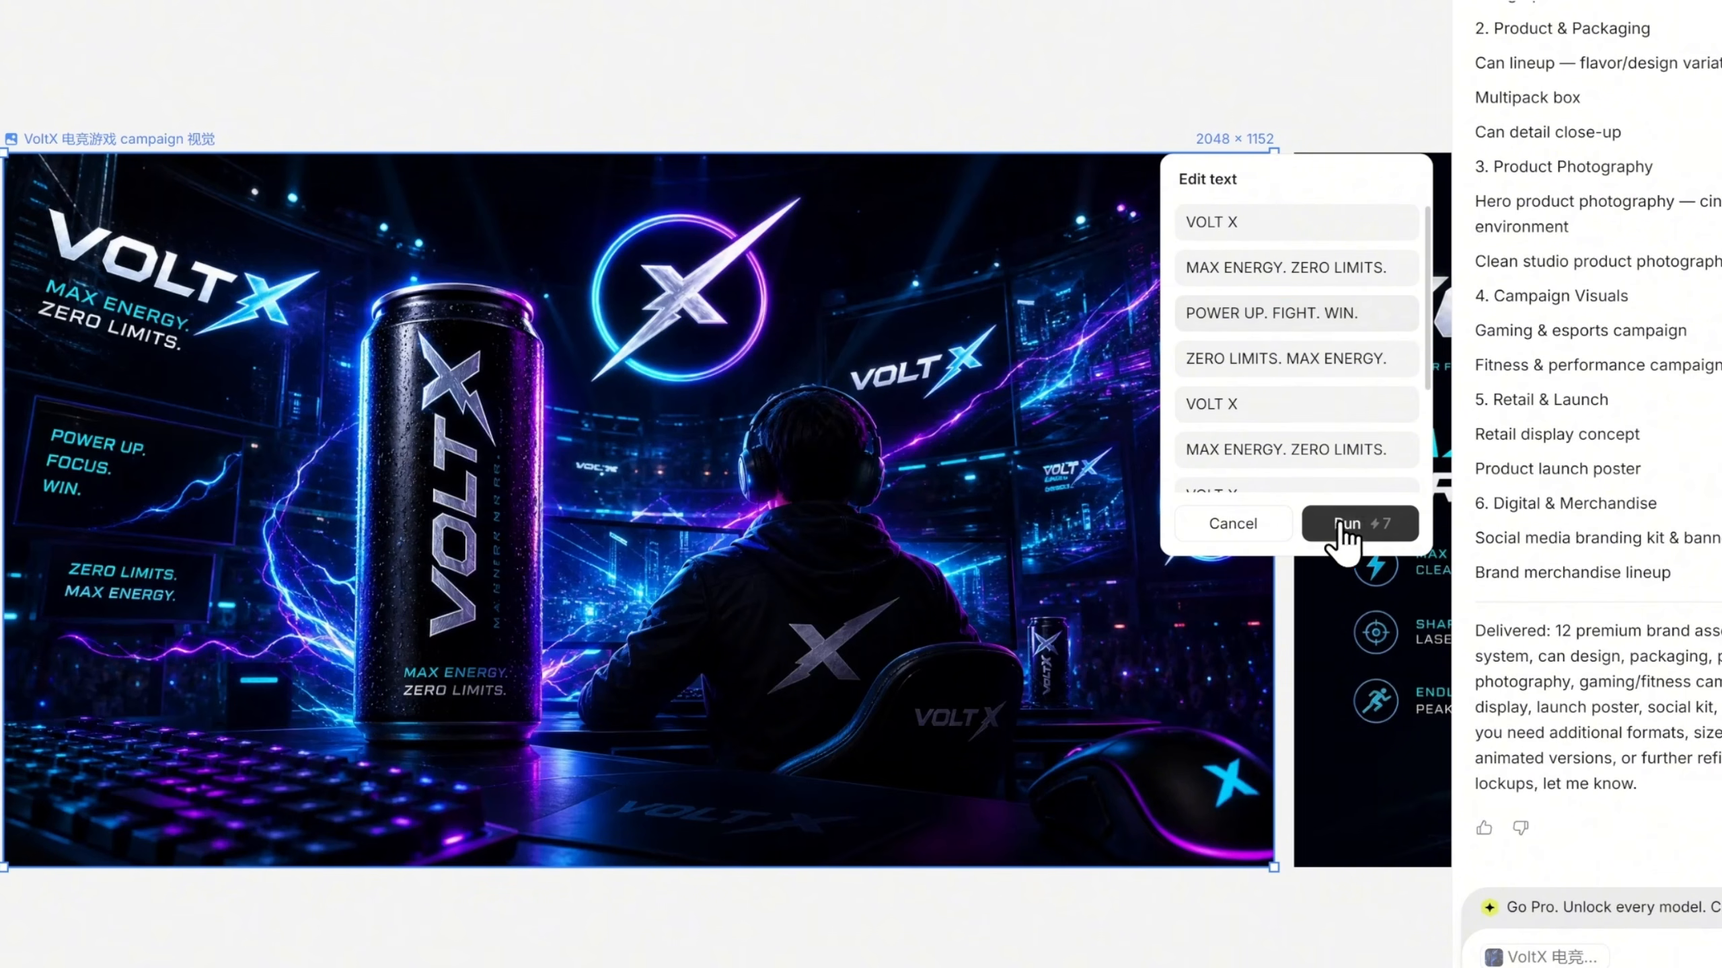
click(1346, 525)
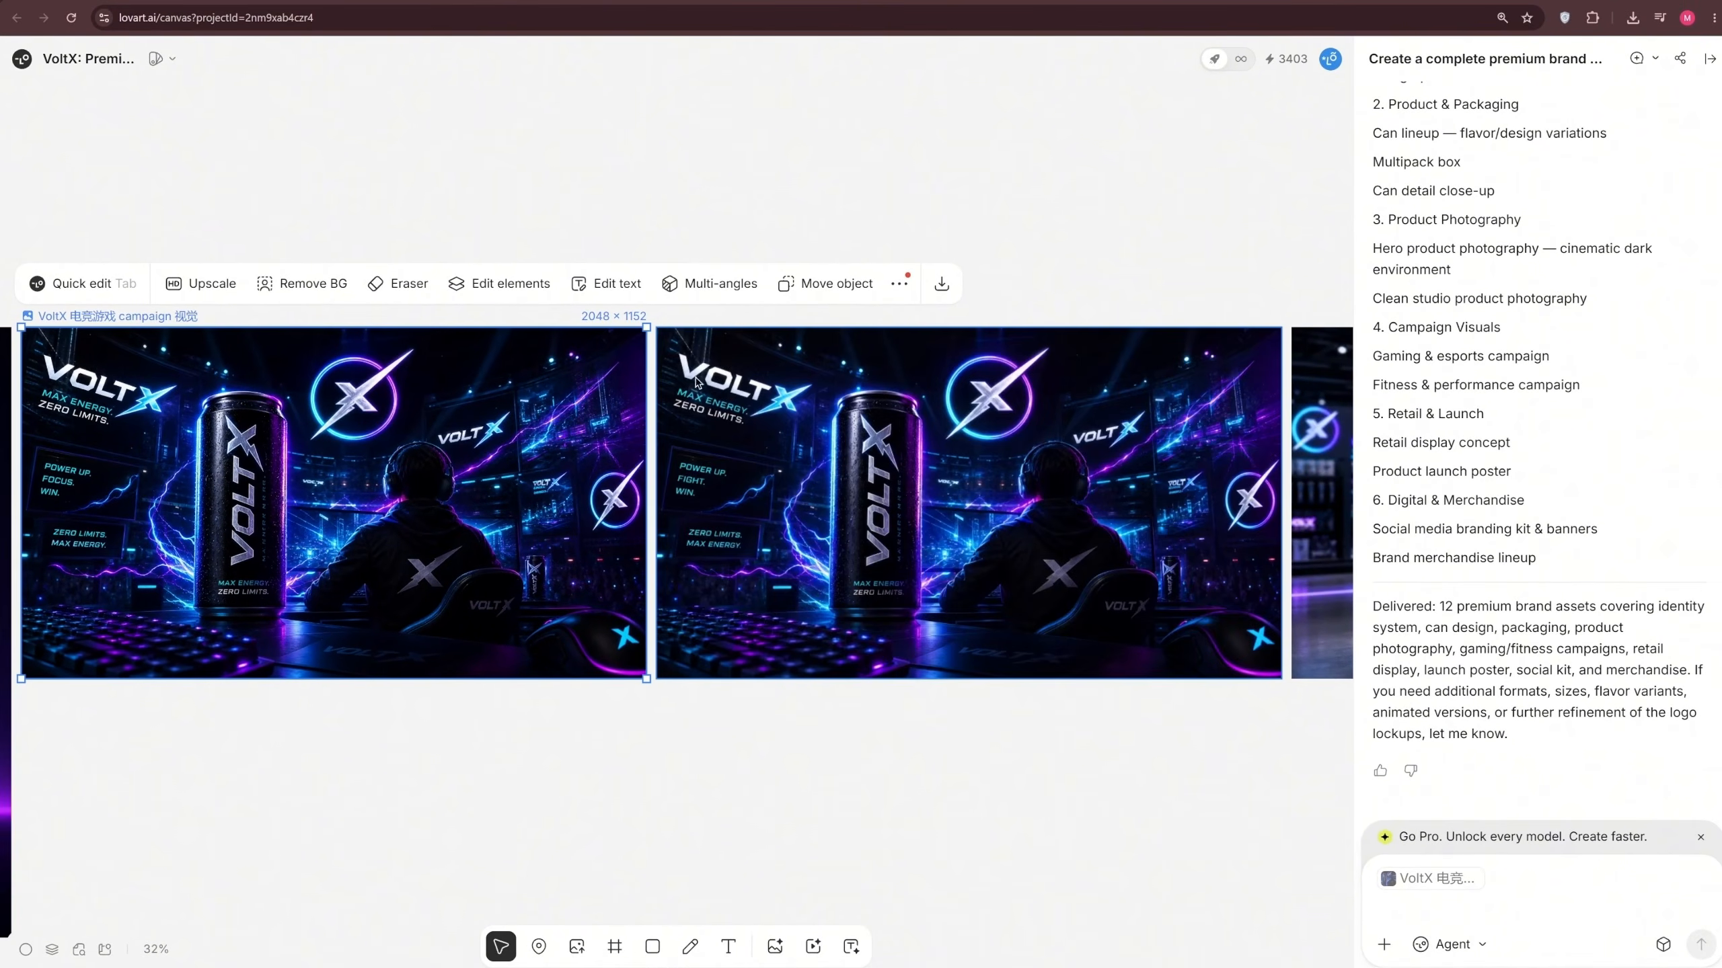
scroll(697, 382, up, 5)
scroll(704, 537, up, 3)
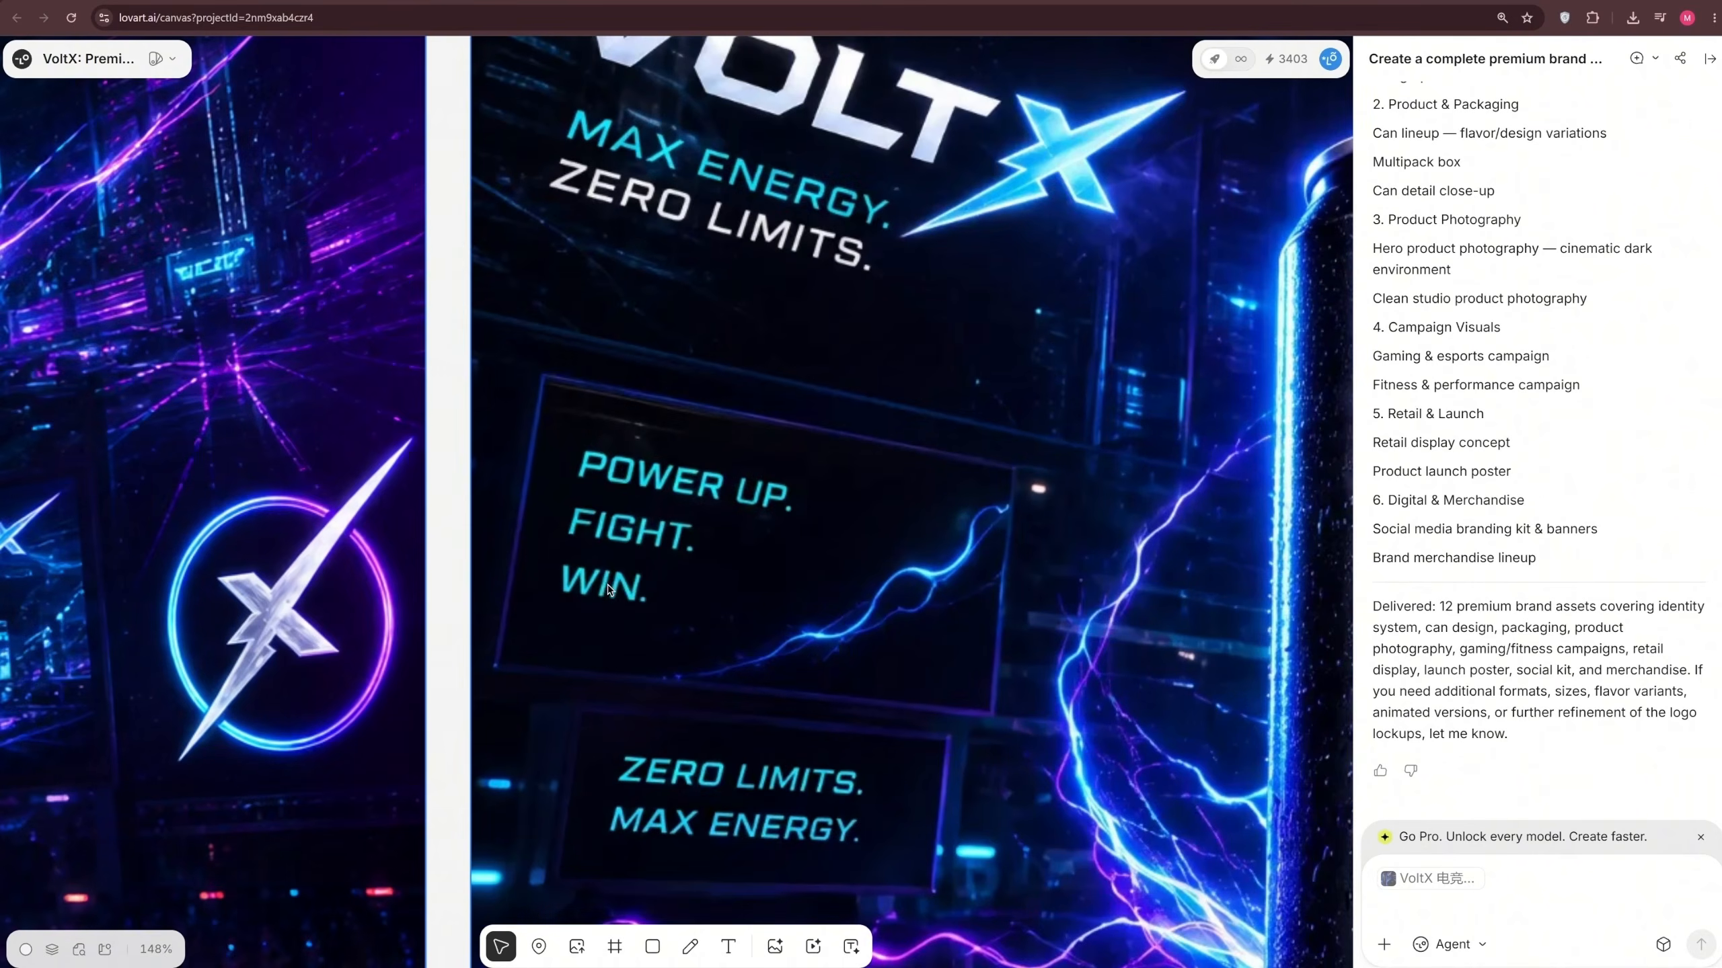
scroll(715, 553, down, 3)
scroll(672, 563, down, 3)
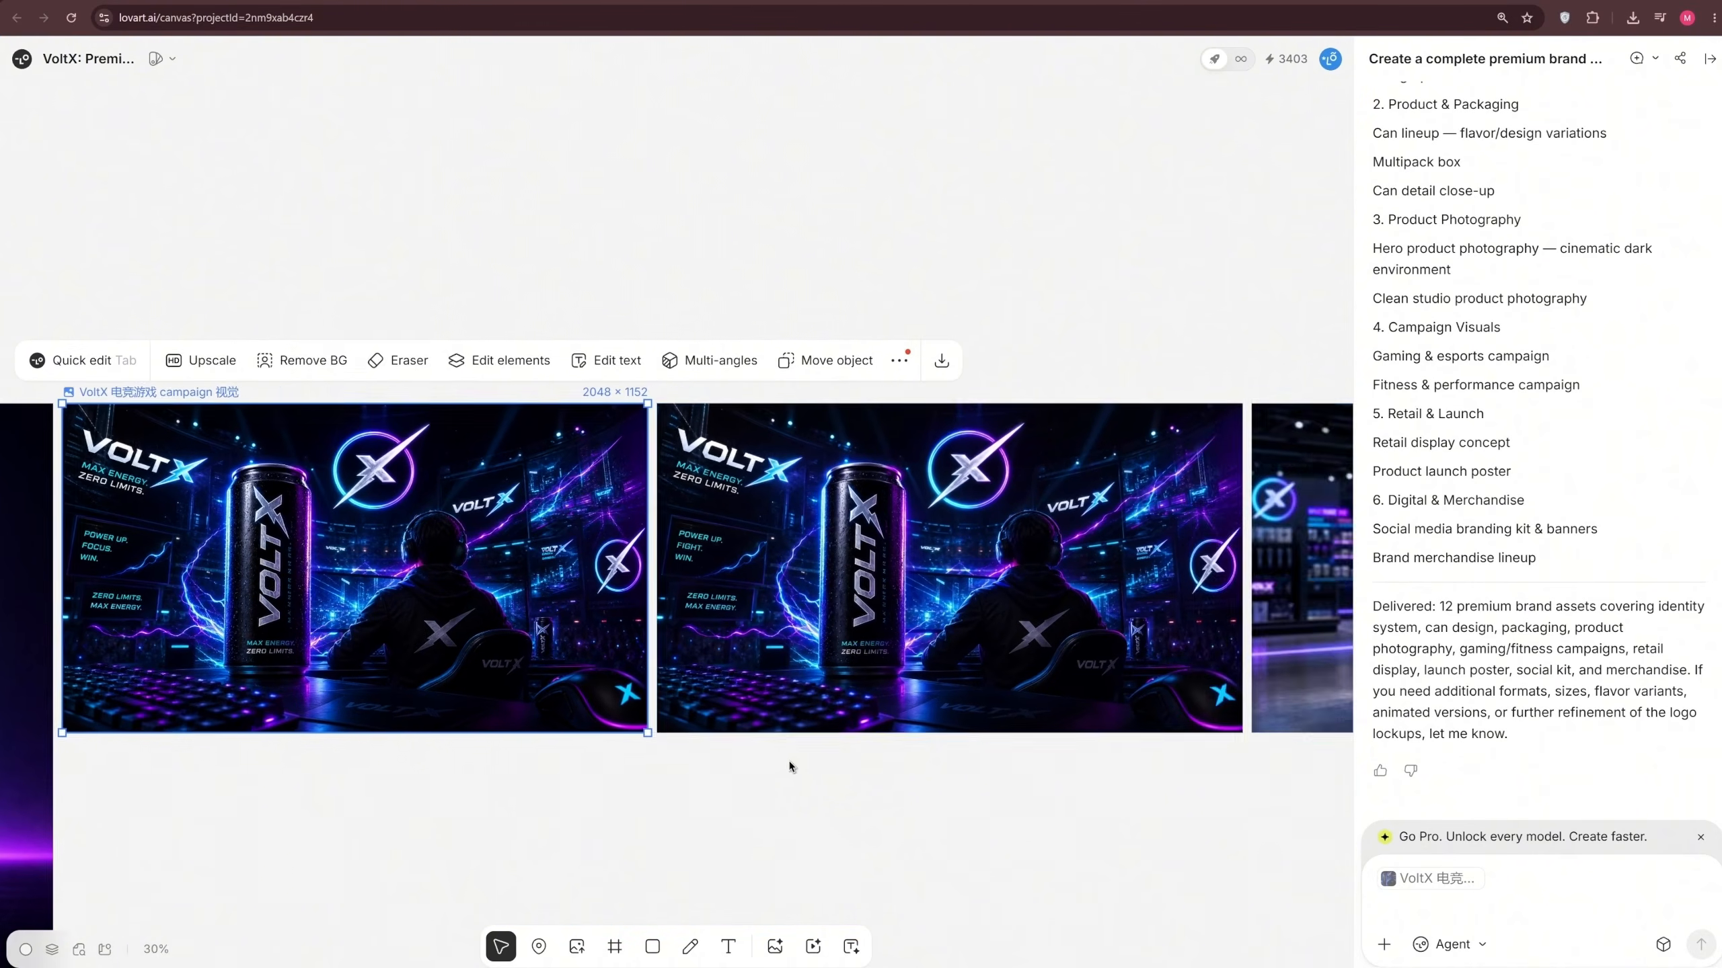
Send the agent the original gaming campaign visual with the prompt "Create a light theme version." and inspect the generated image
drag(790, 765, 890, 761)
scroll(398, 339, down, 1)
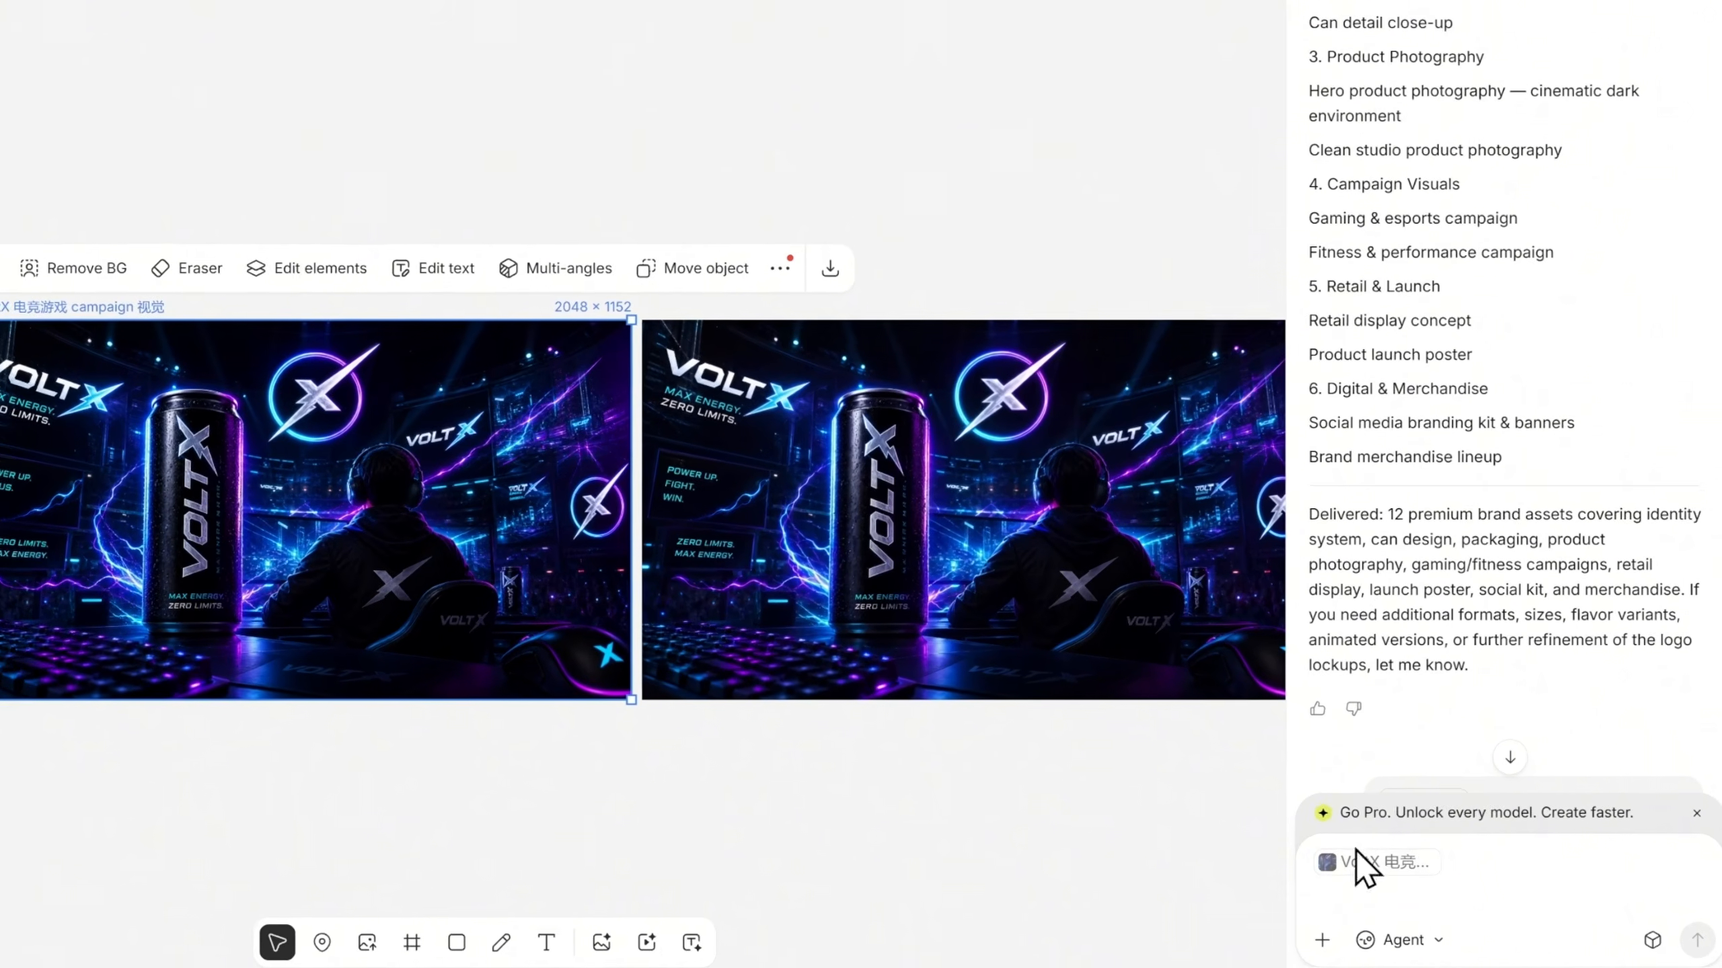
mouse_move(1429, 885)
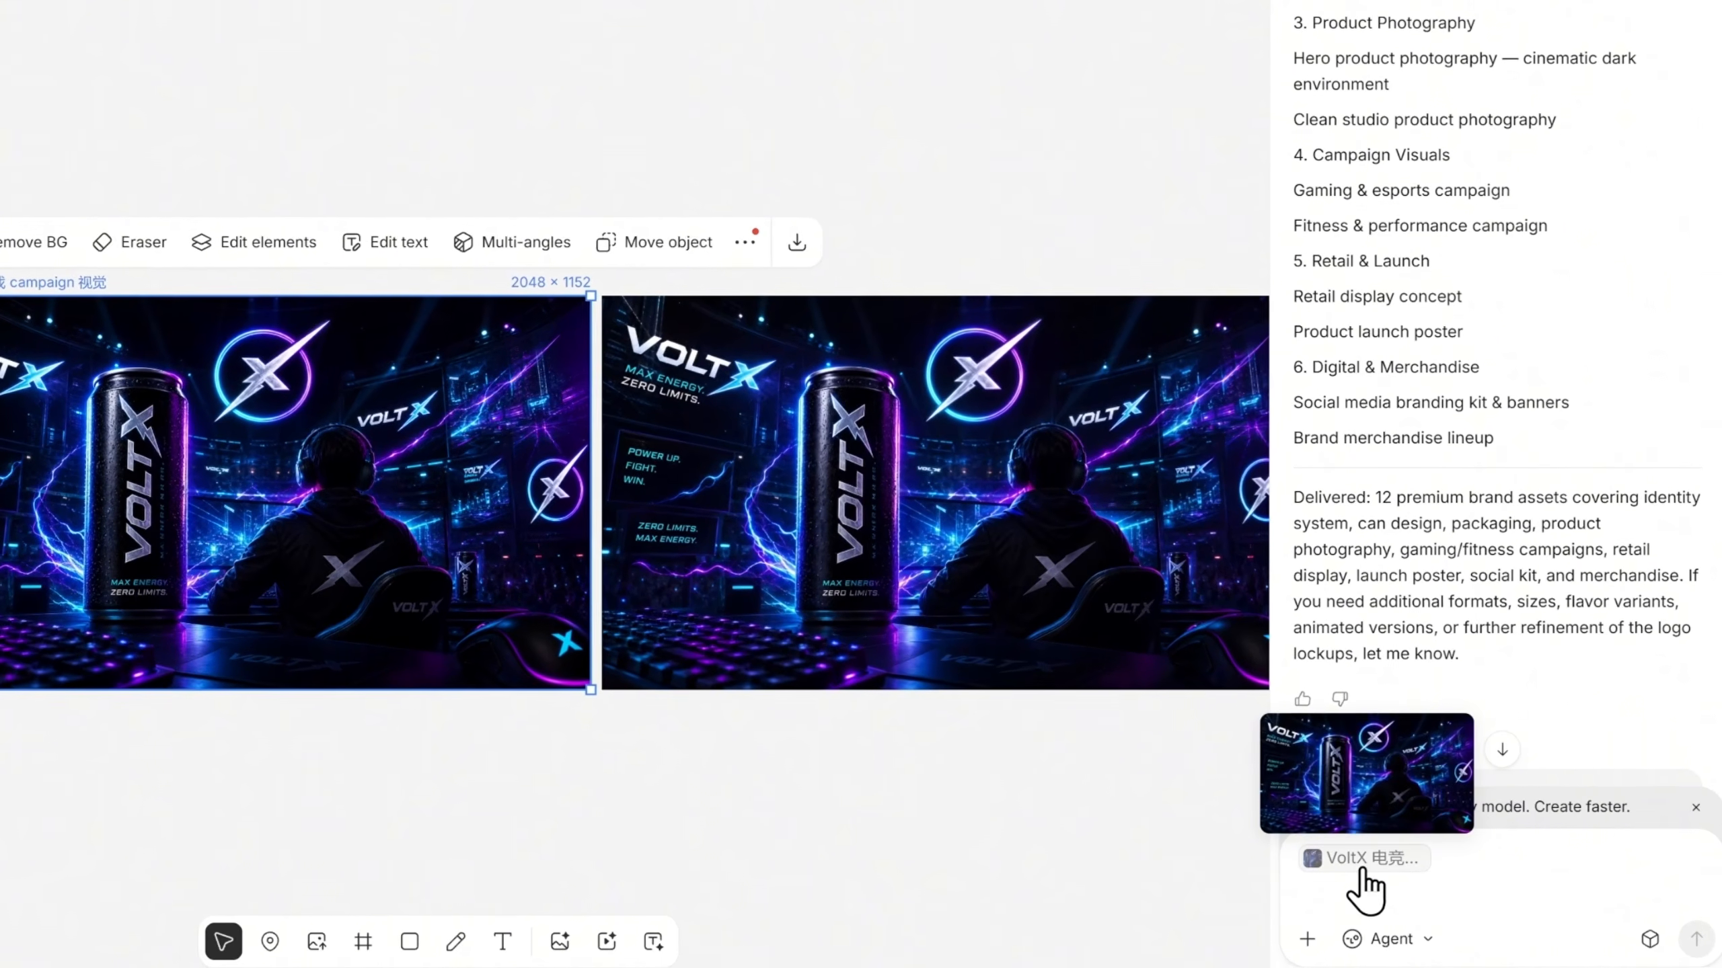
click(1501, 866)
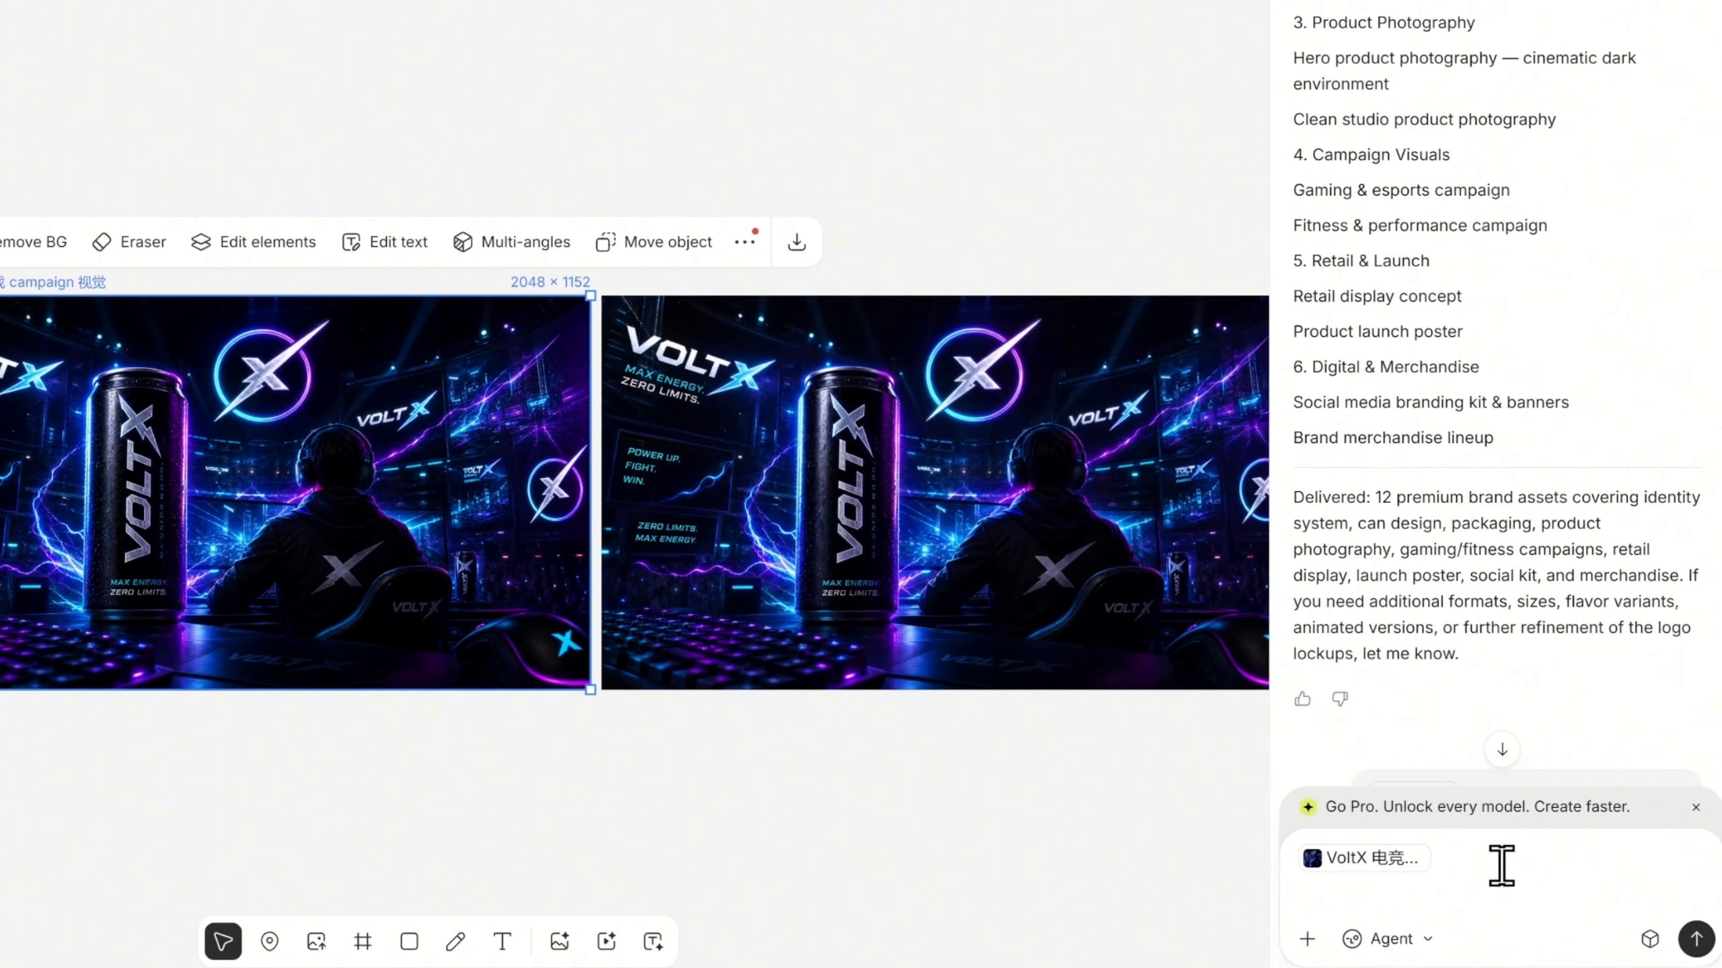
text(Create a light theme version)
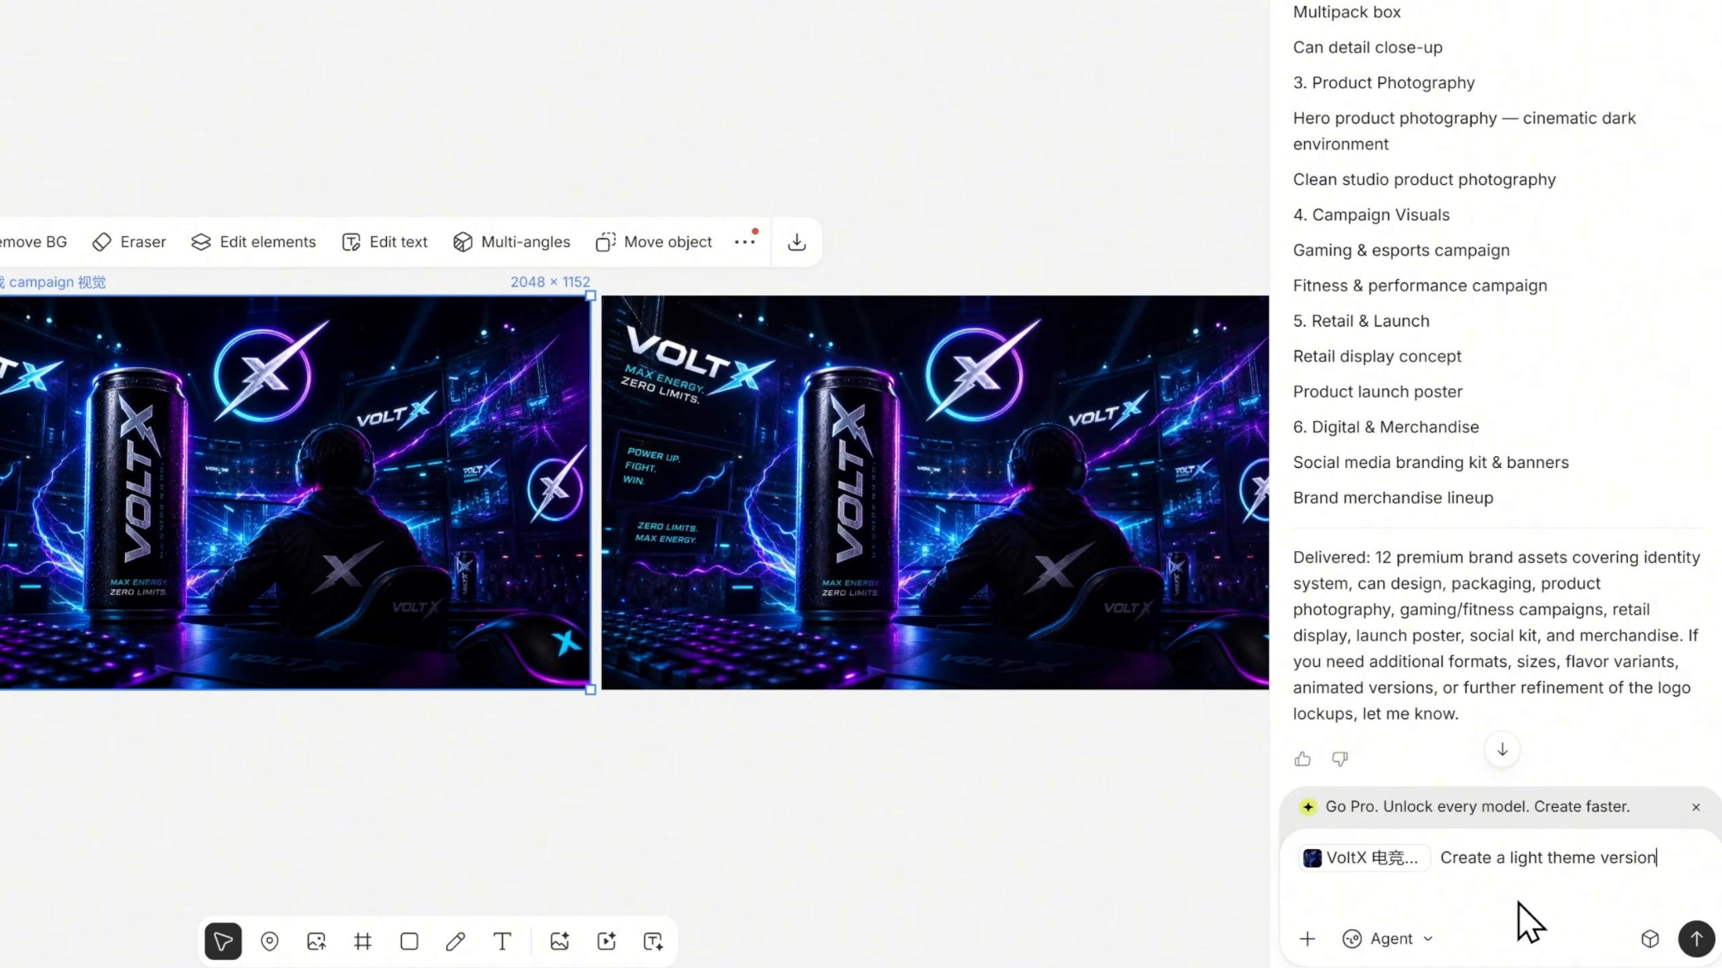
text(.)
key(Return)
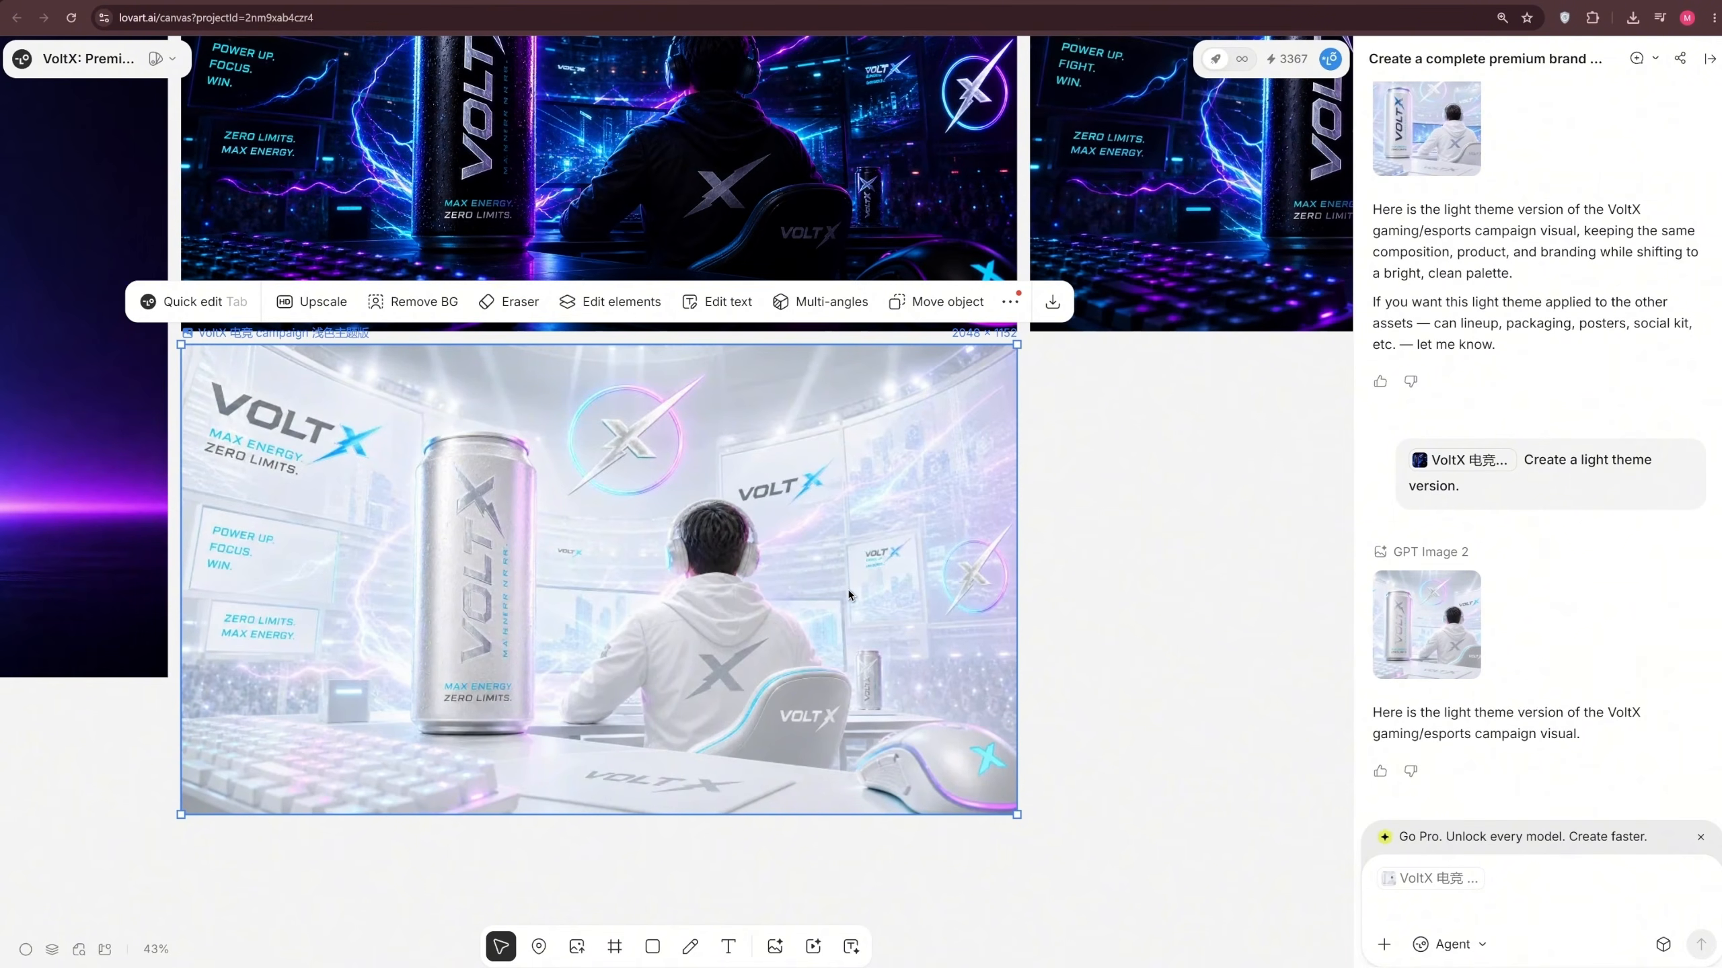
scroll(804, 608, up, 3)
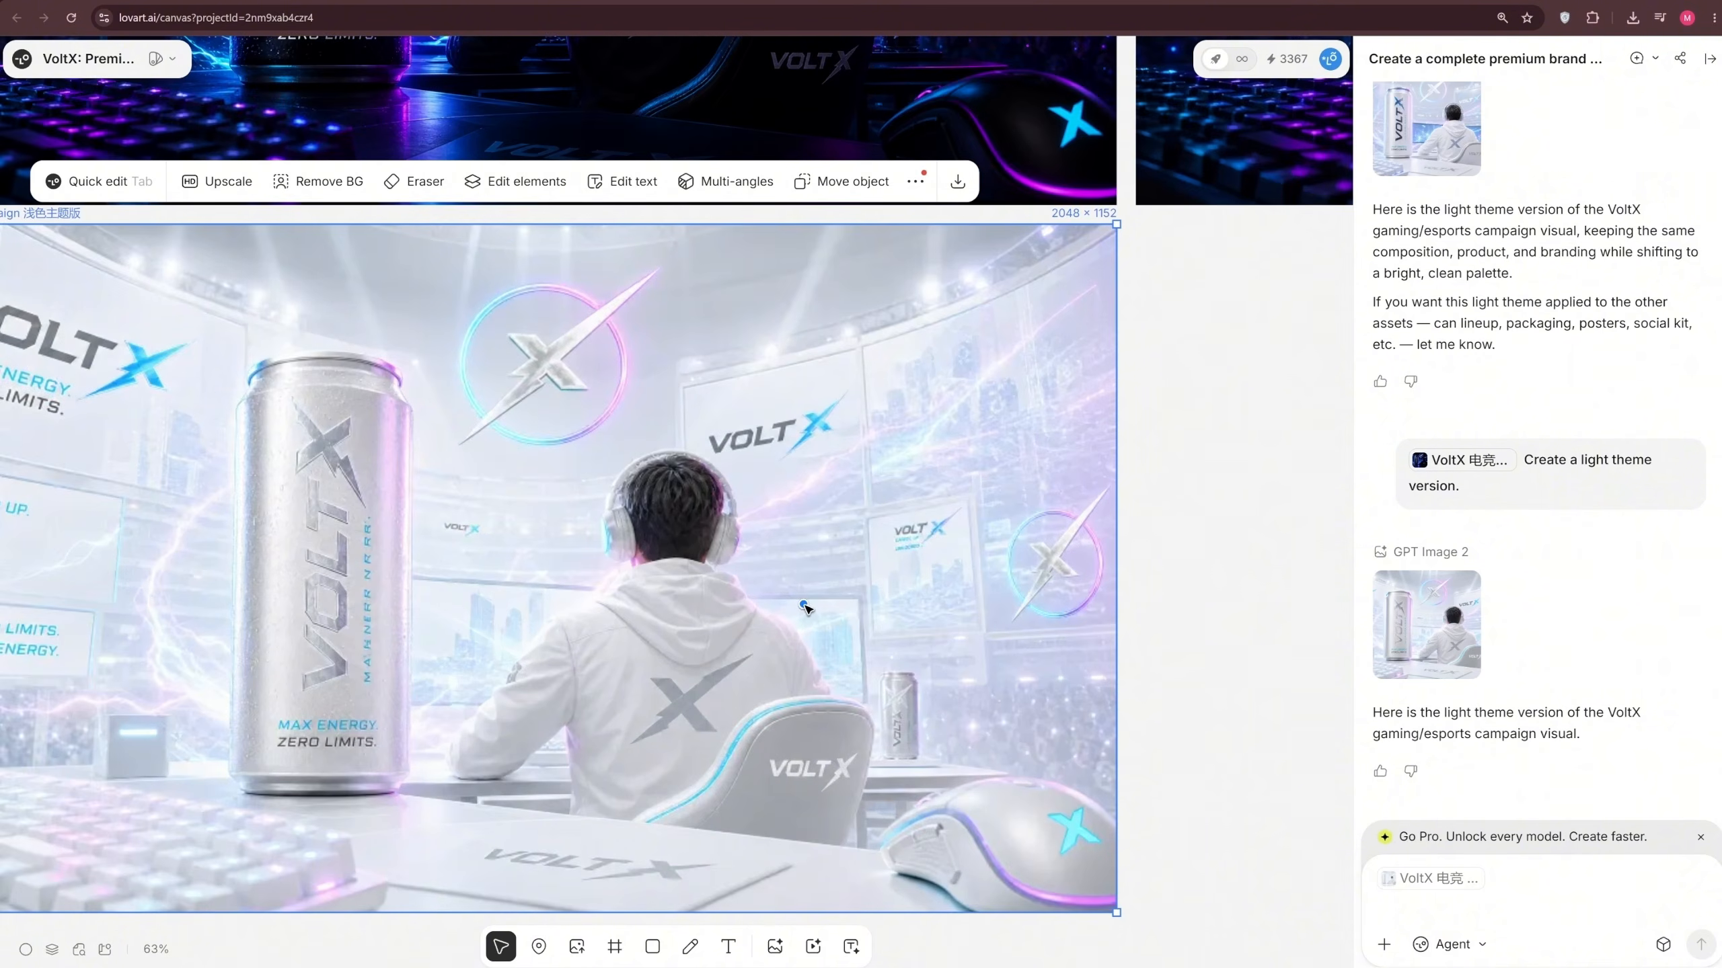
scroll(804, 607, down, 6)
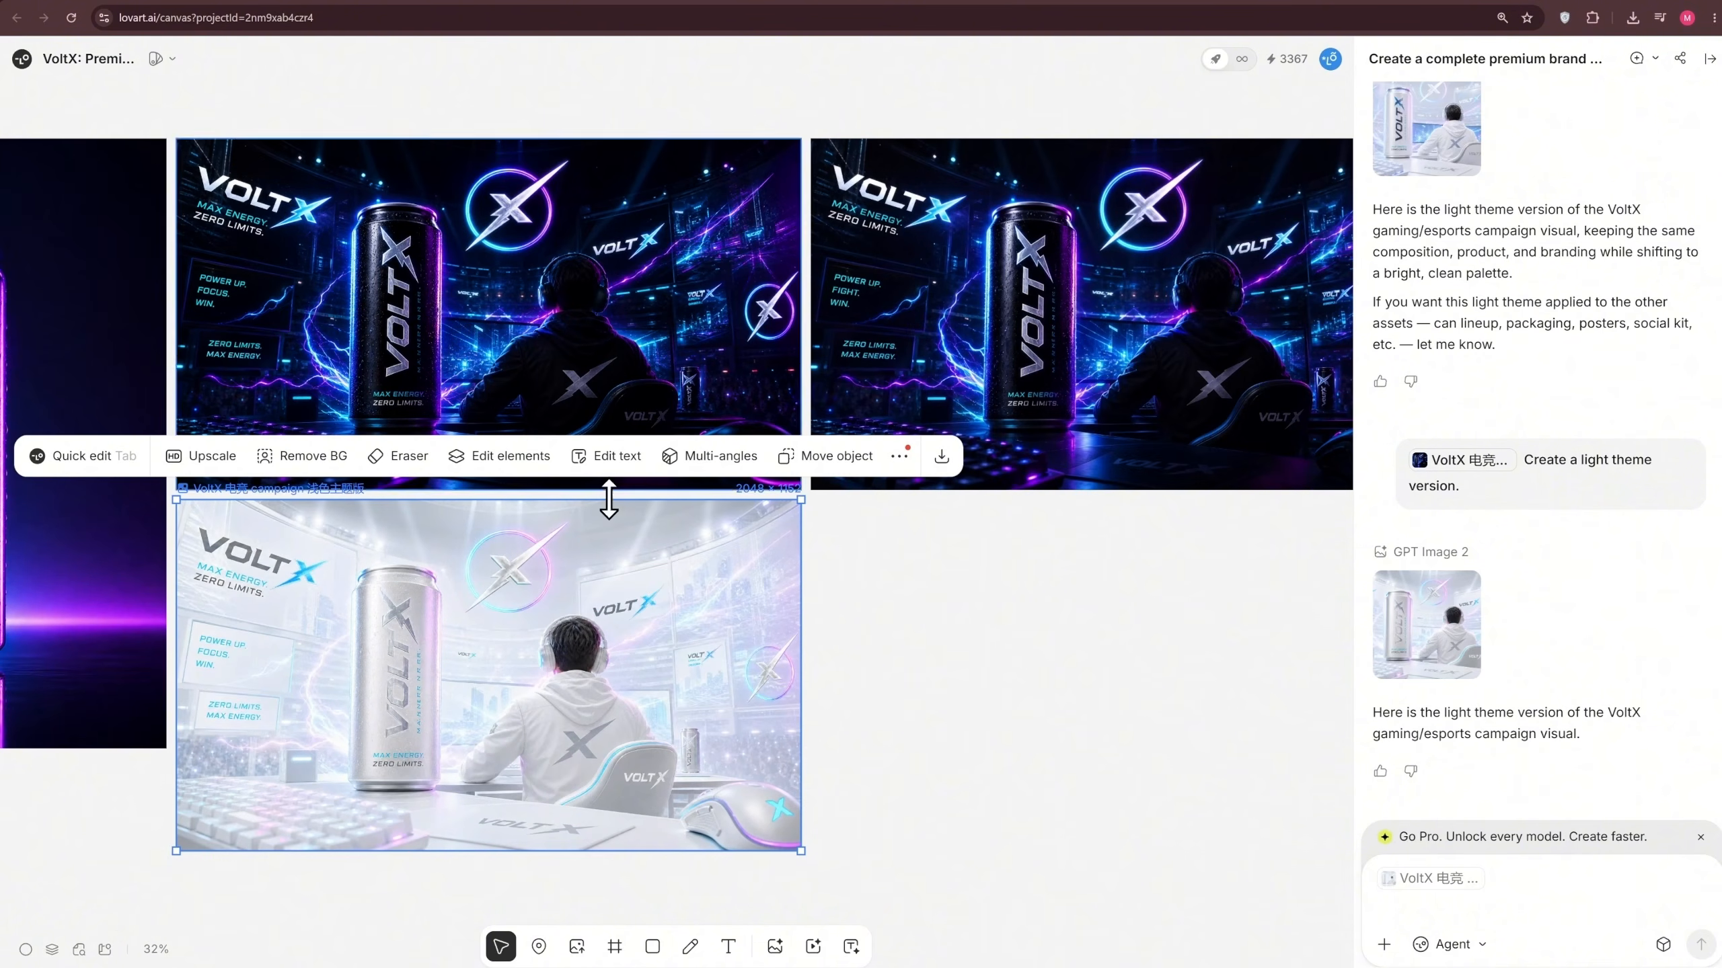
Generate a Multi-angles variation of the light theme visual with rotate -34, tilt -9 and medium scale, and inspect it
click(712, 458)
drag(977, 774, 871, 814)
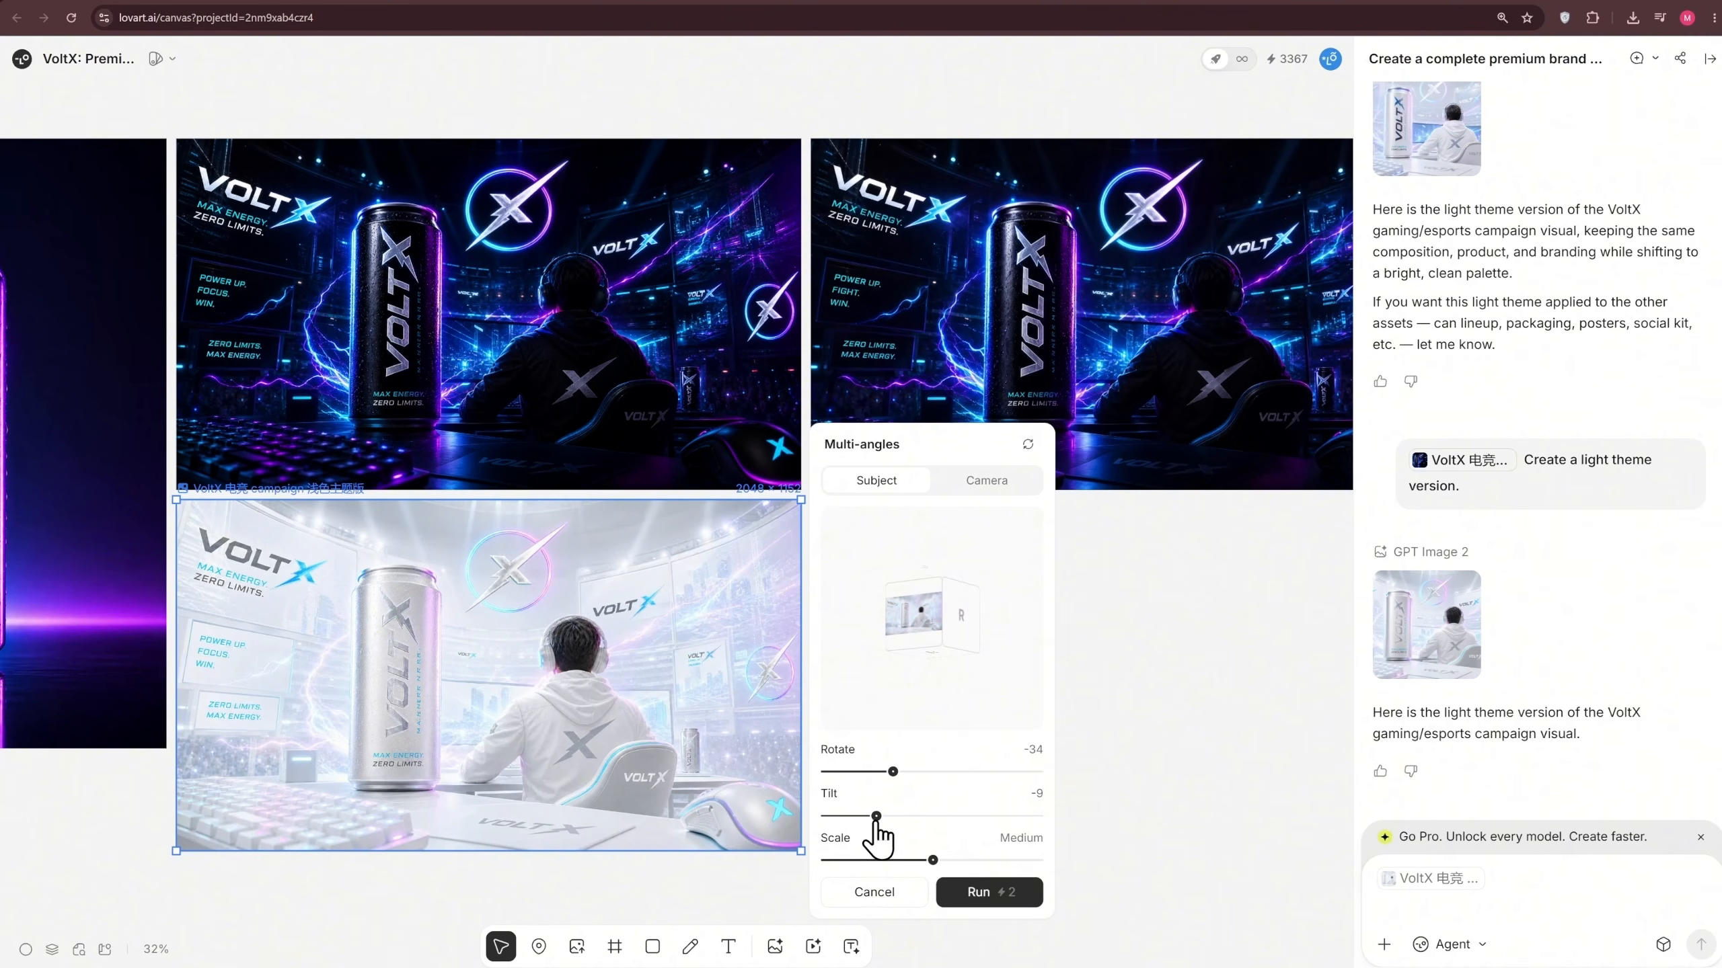
drag(946, 859, 851, 868)
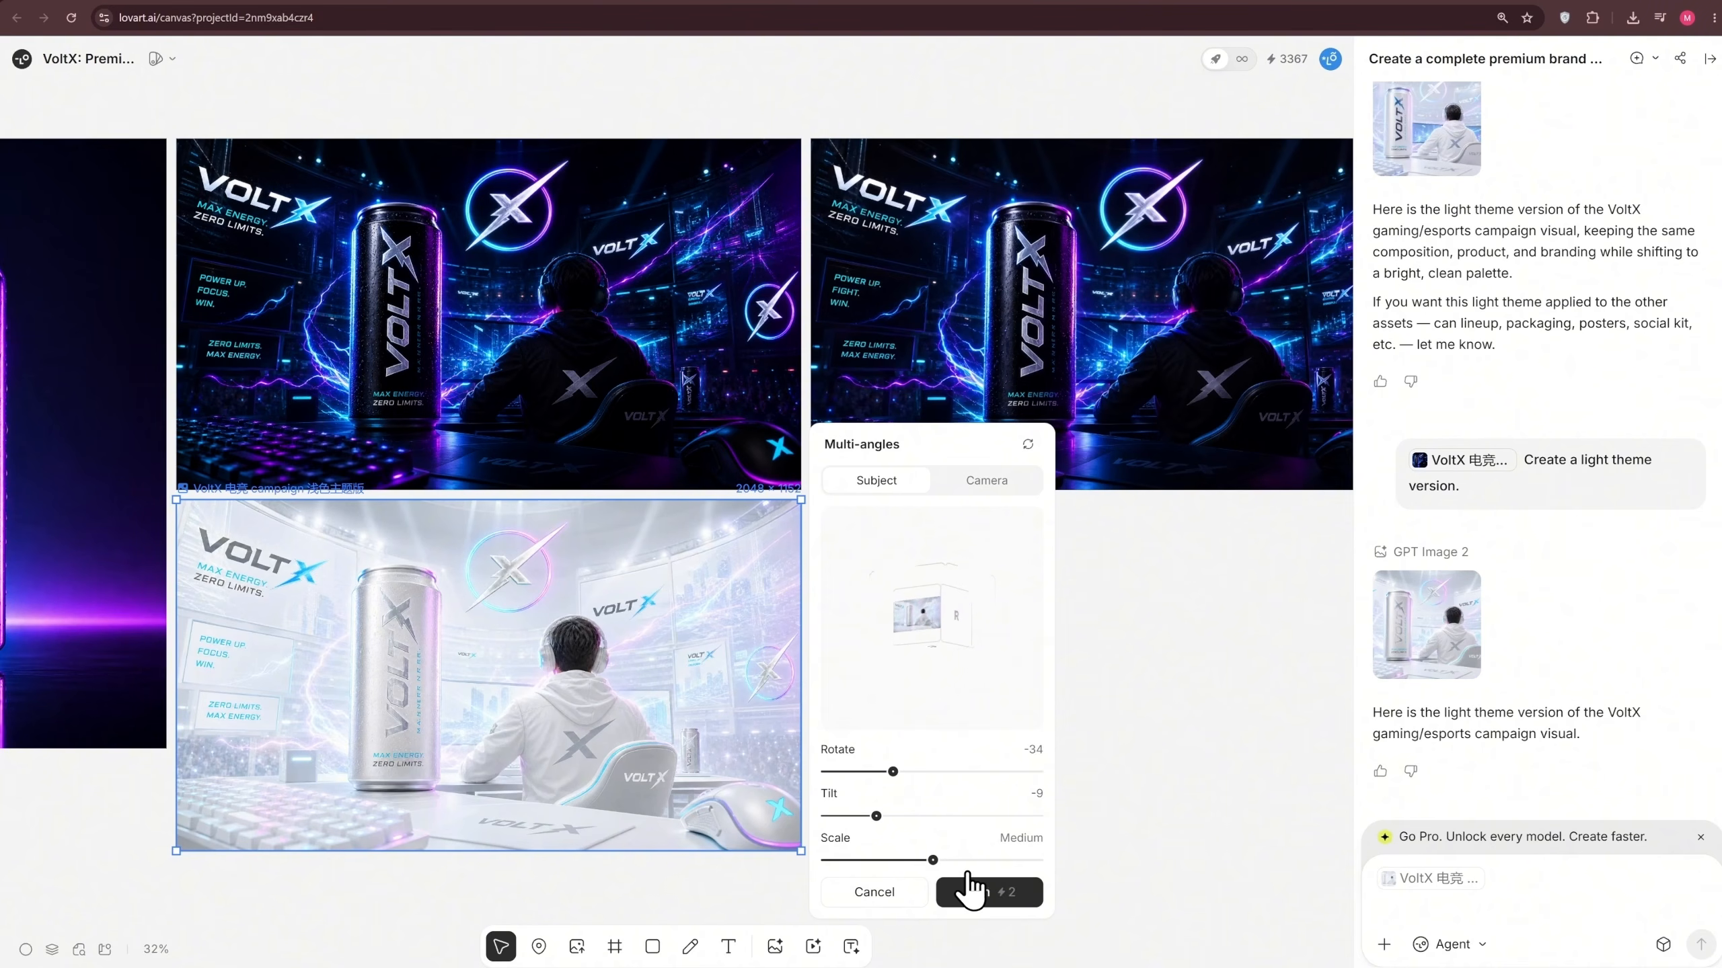
click(982, 896)
drag(1136, 885, 1037, 860)
scroll(1037, 857, down, 1)
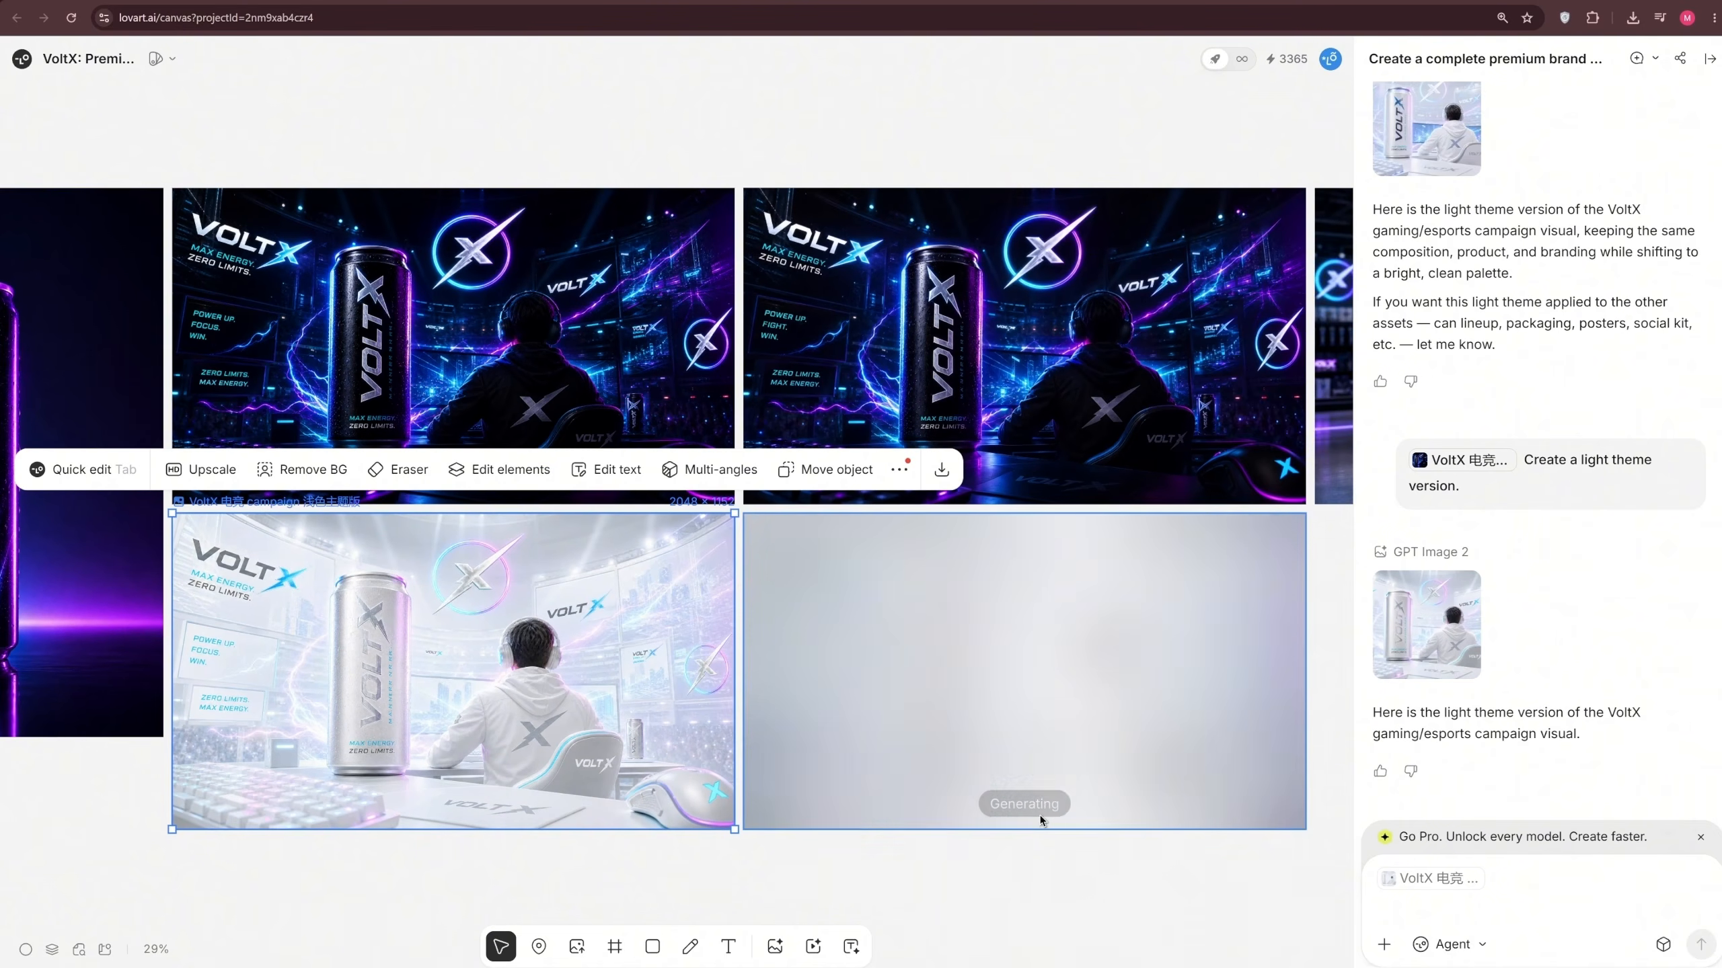
click(1074, 704)
scroll(1073, 703, up, 1)
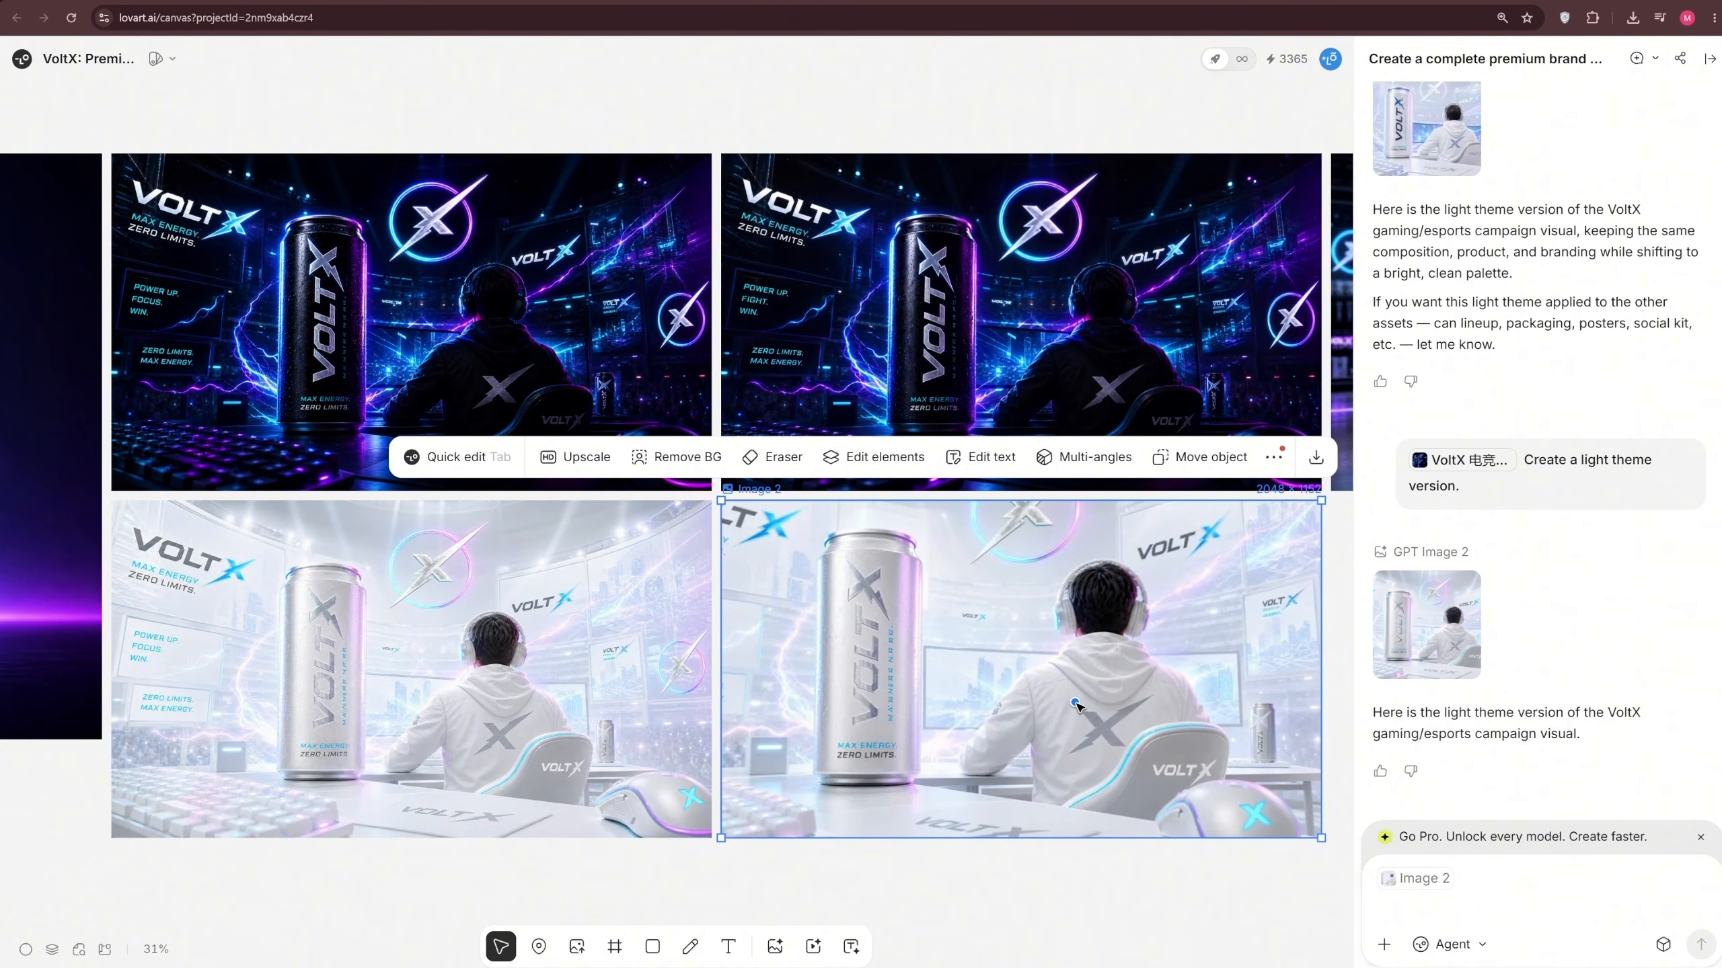
scroll(1074, 706, up, 4)
scroll(1074, 706, down, 5)
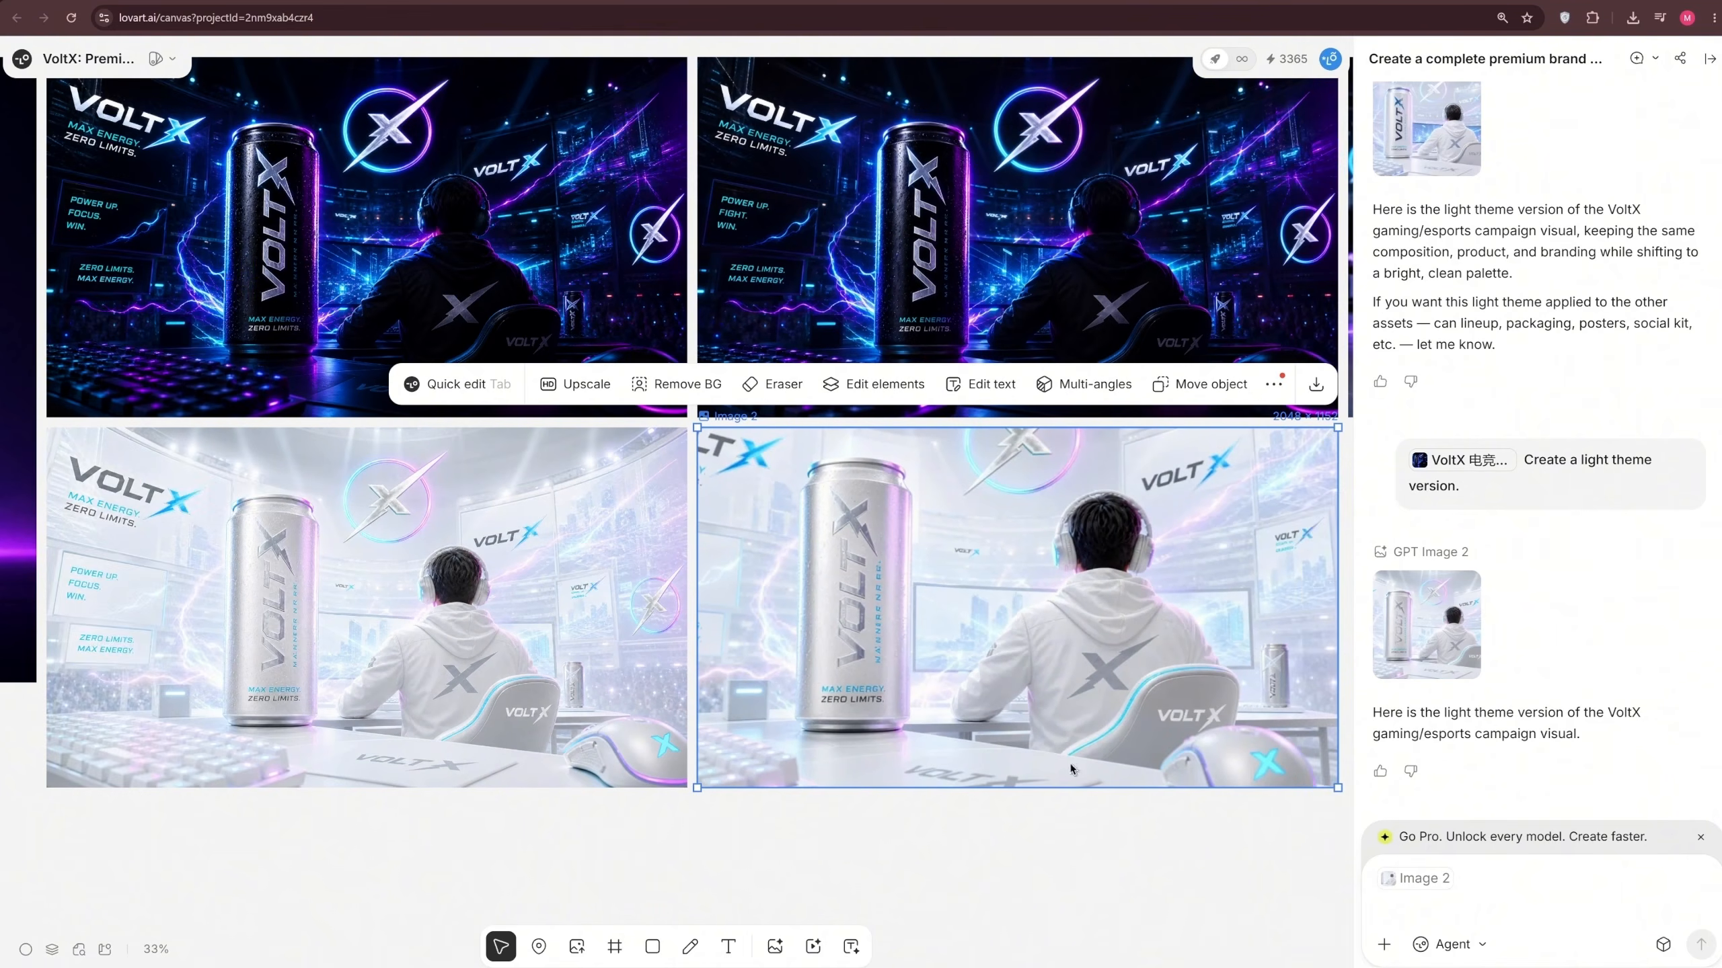
drag(1106, 896, 1171, 941)
scroll(1171, 946, down, 3)
click(1041, 387)
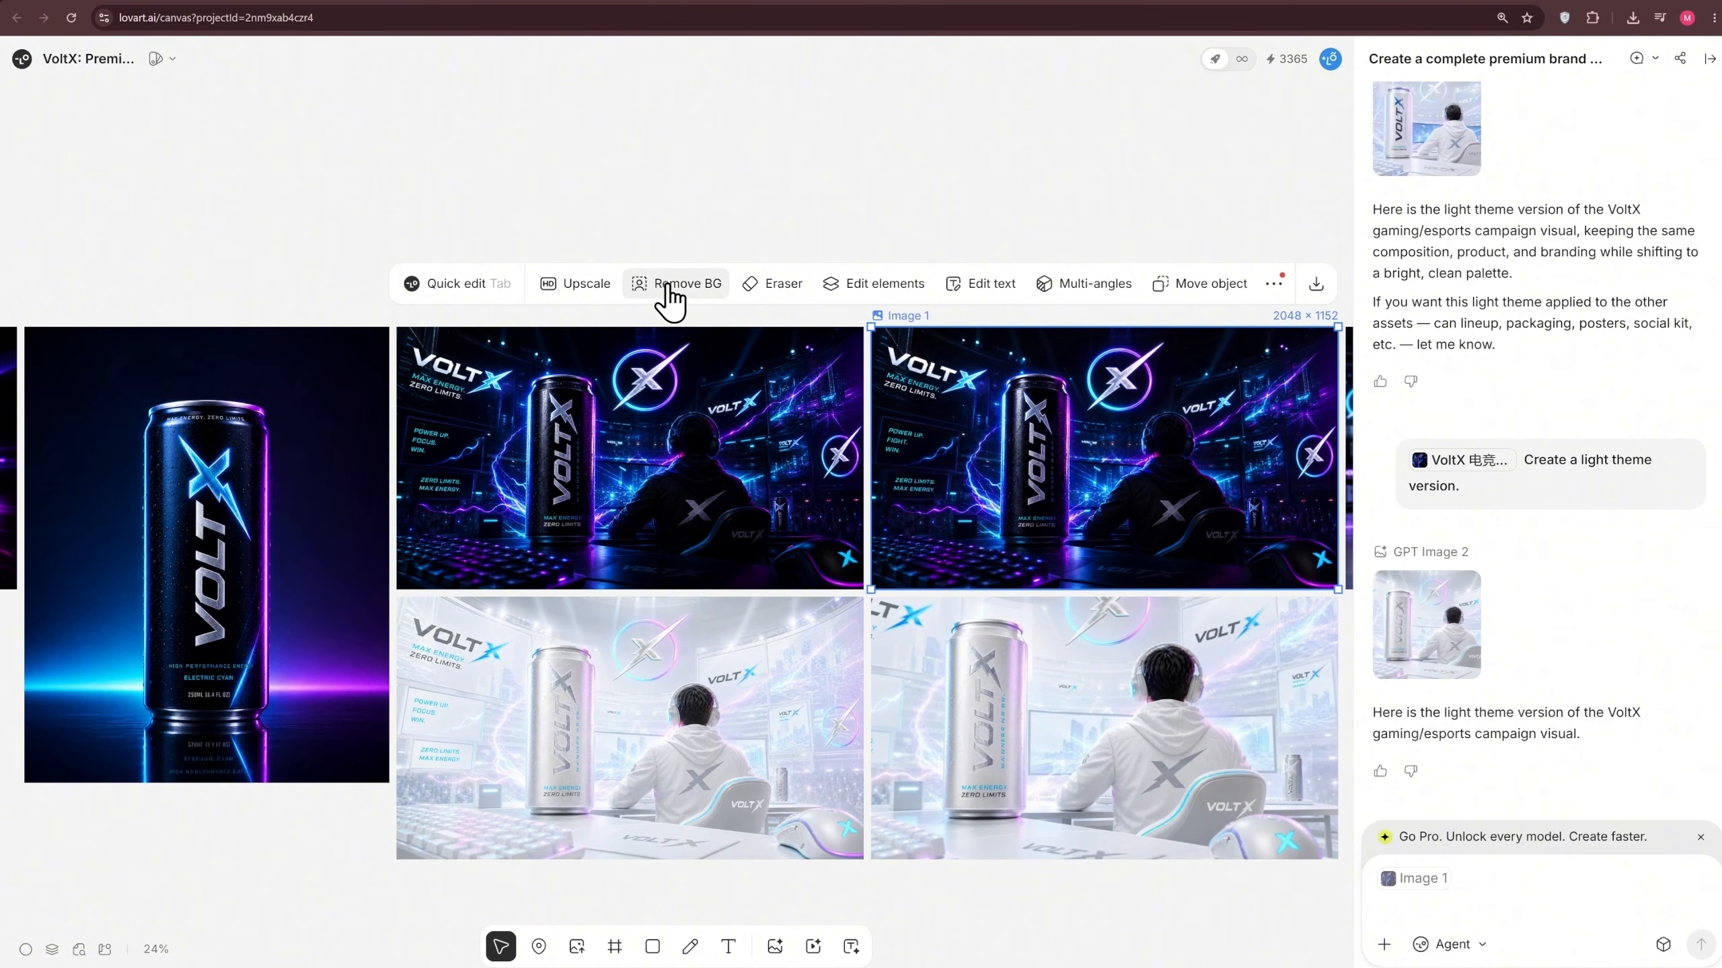
click(1273, 285)
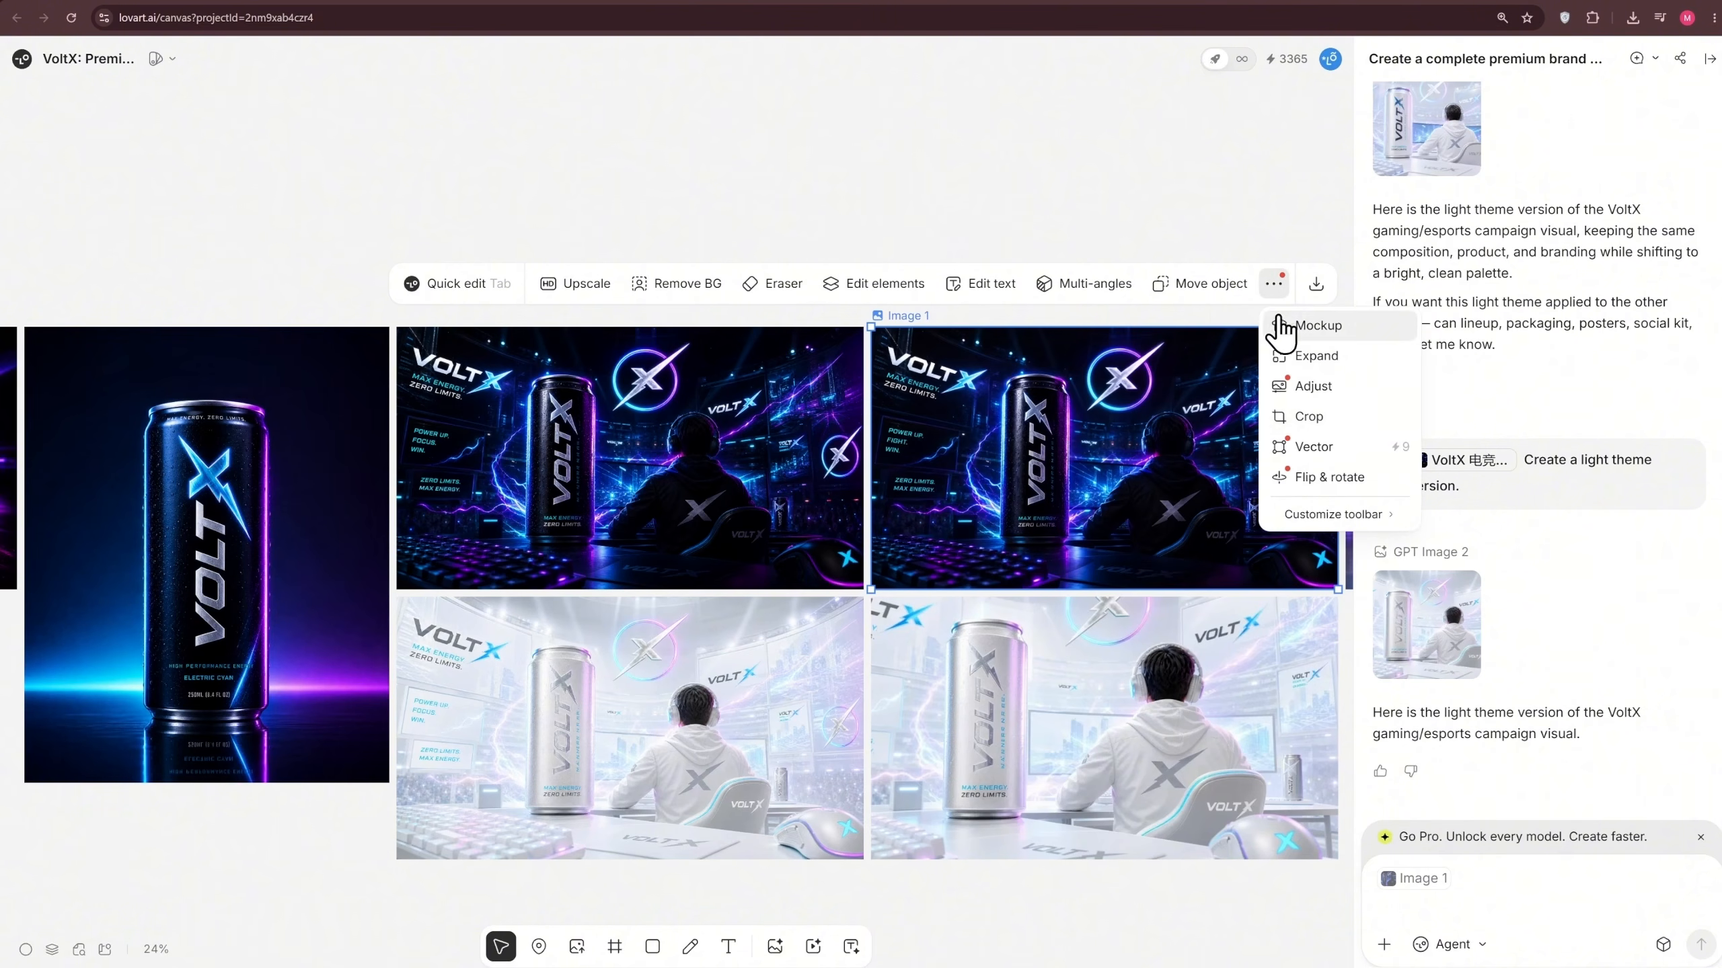
click(1065, 227)
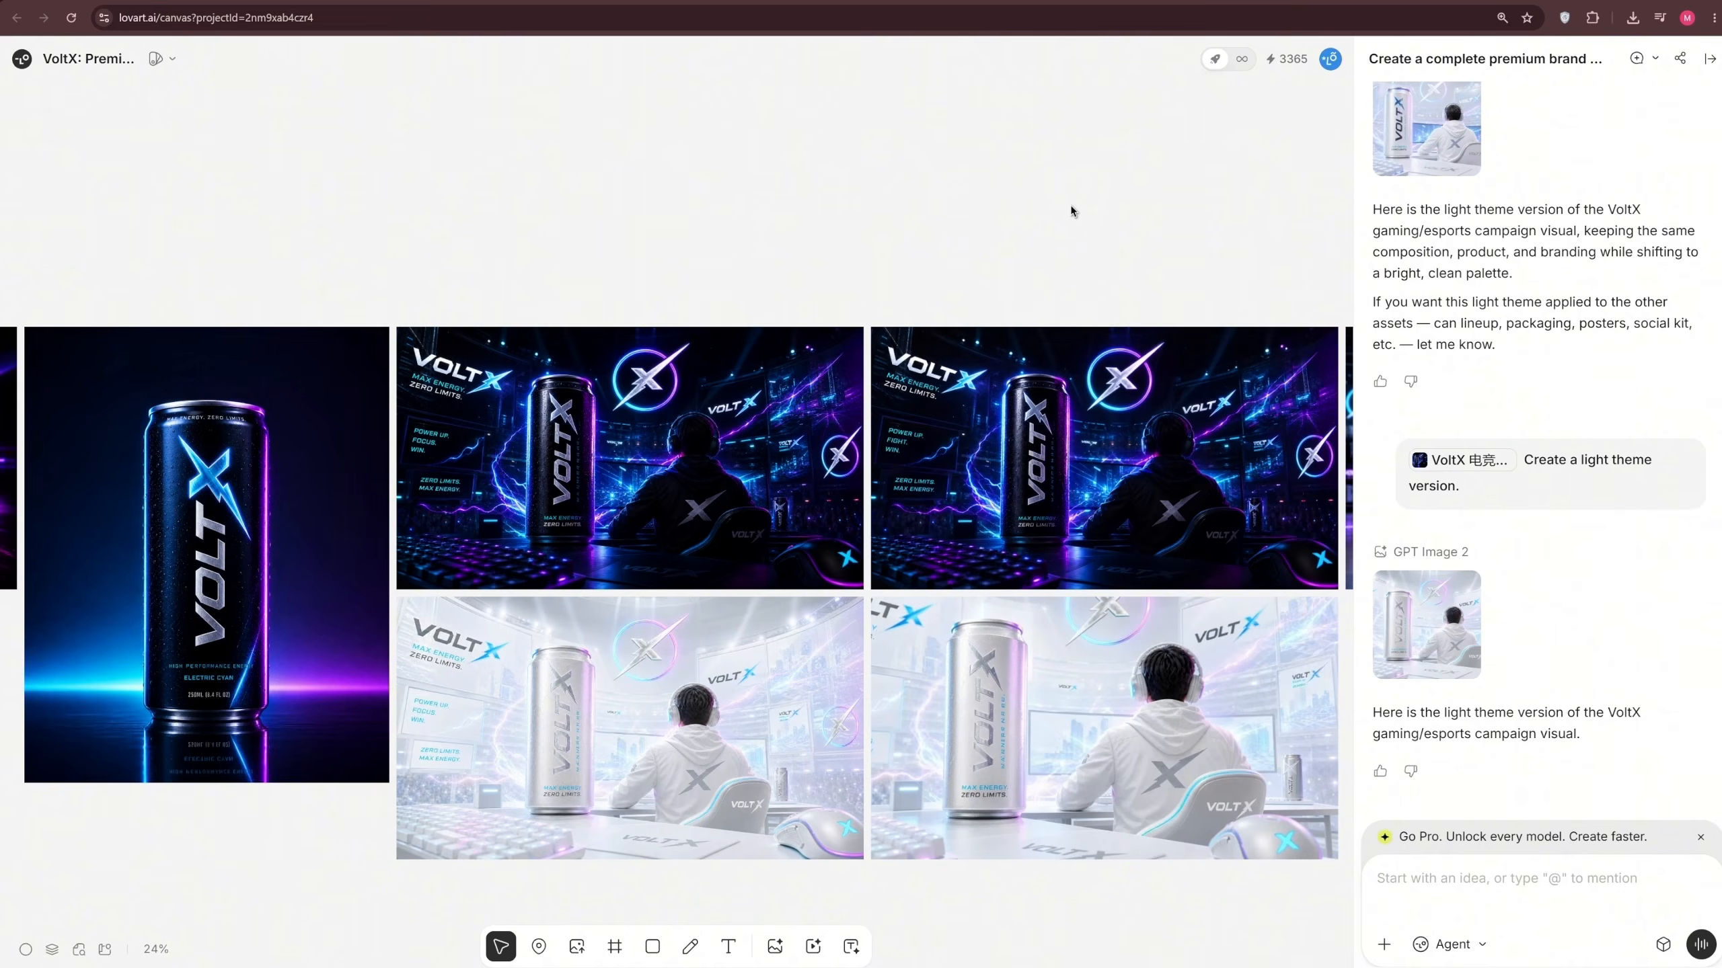
Submit the prepared agent prompt for VoltX product and lifestyle social media images with adults aged 18–35 in portrait, landscape and square compositions
scroll(975, 258, down, 4)
scroll(978, 323, down, 4)
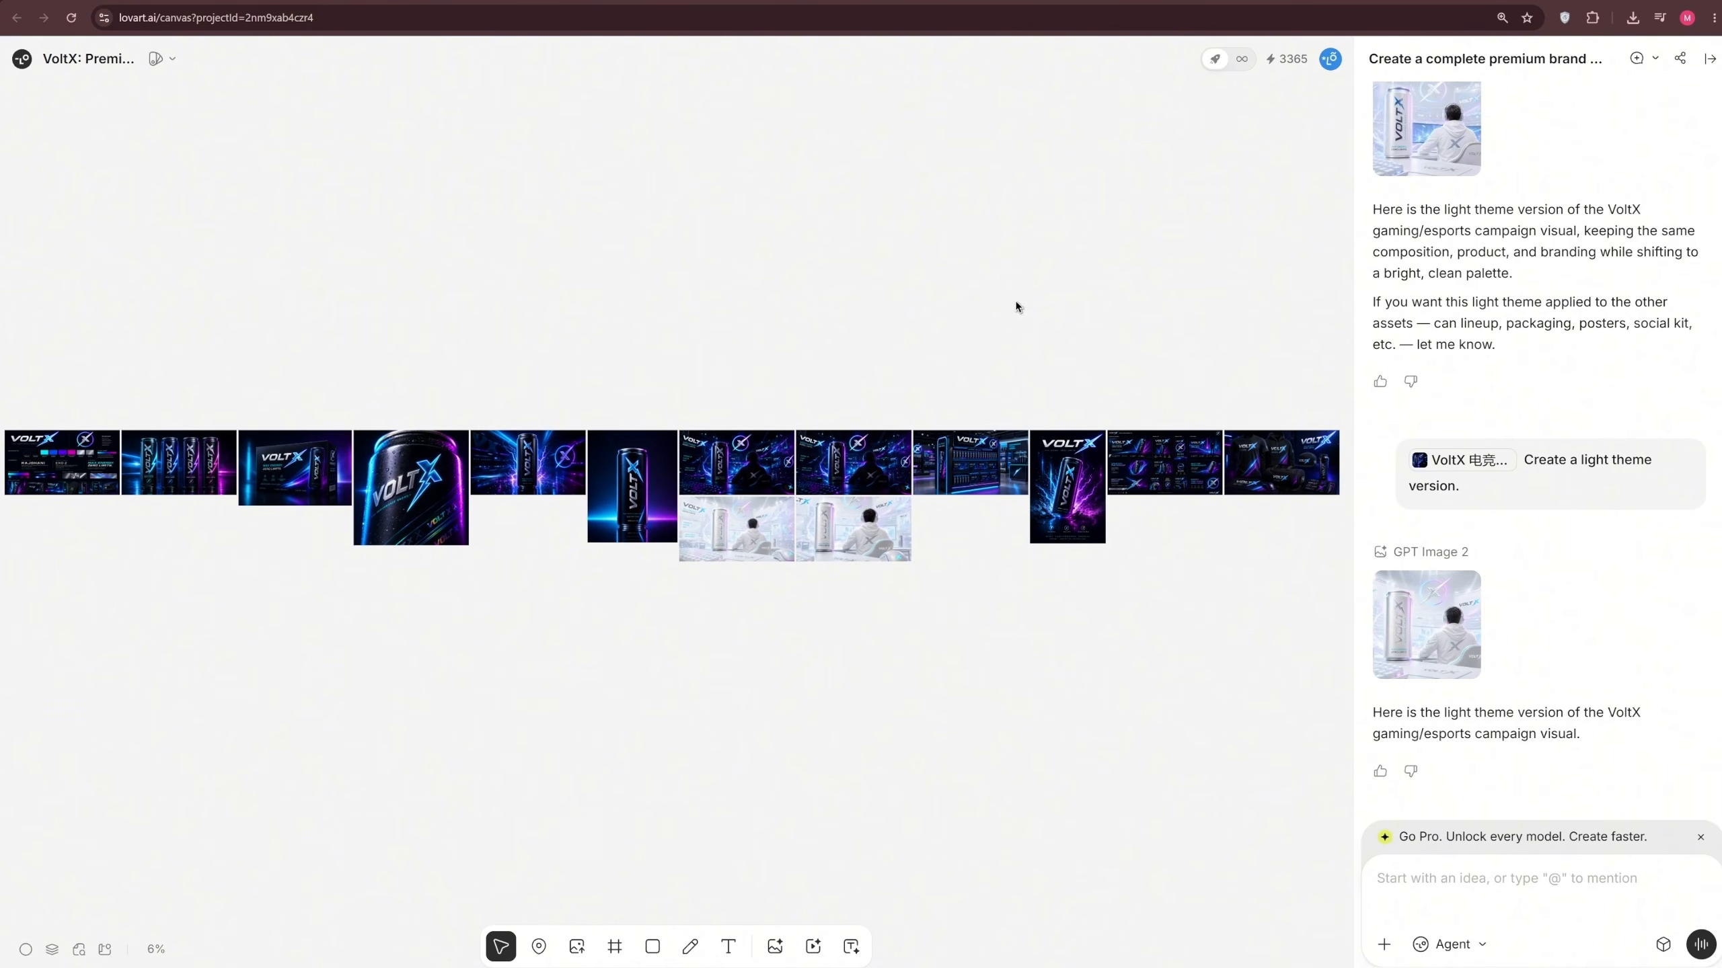
click(1508, 887)
key(ctrl+v)
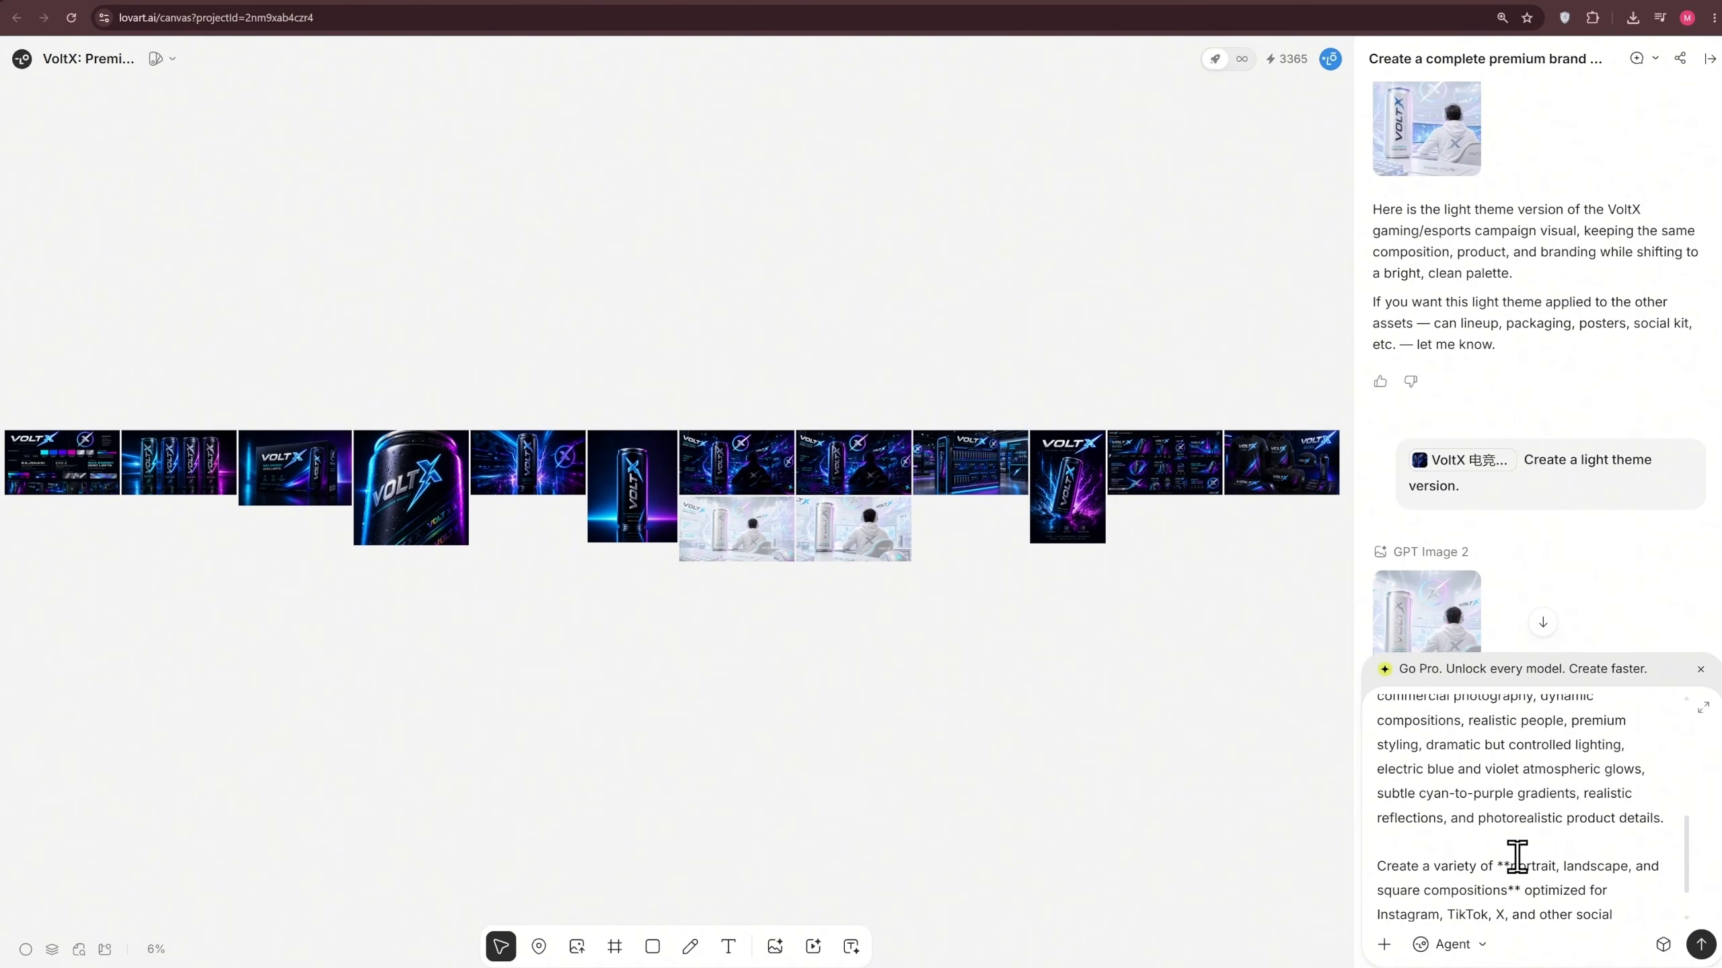
scroll(1517, 857, up, 4)
scroll(1517, 858, down, 5)
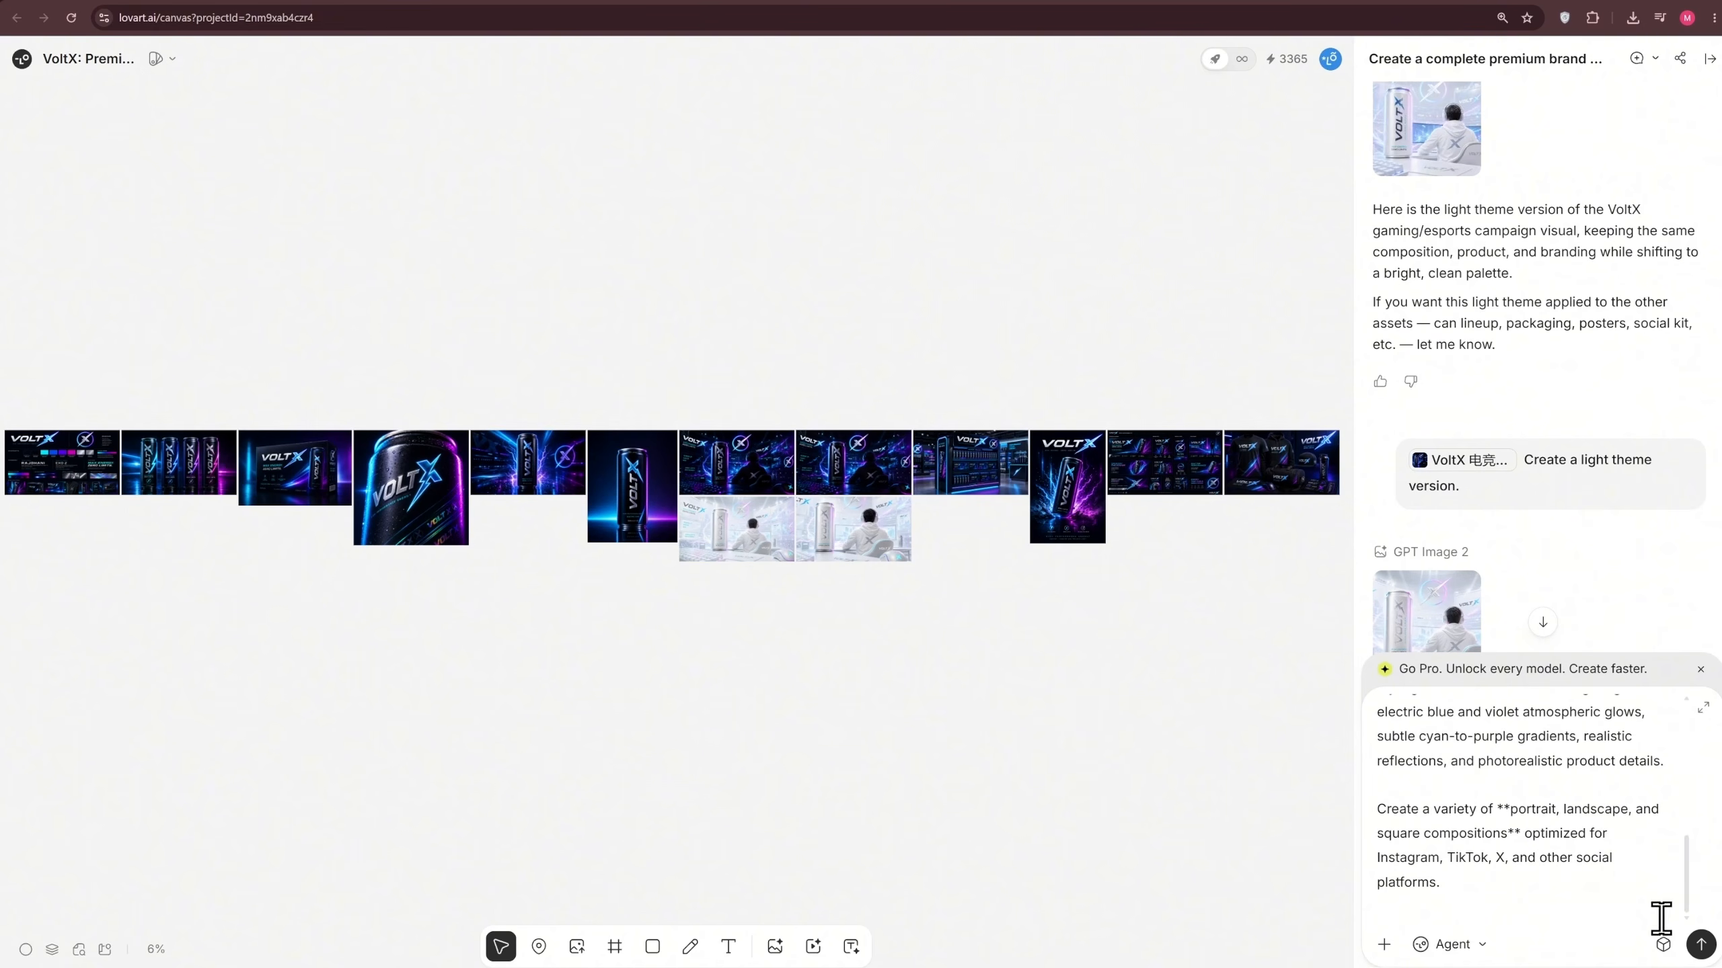
scroll(1621, 890, up, 5)
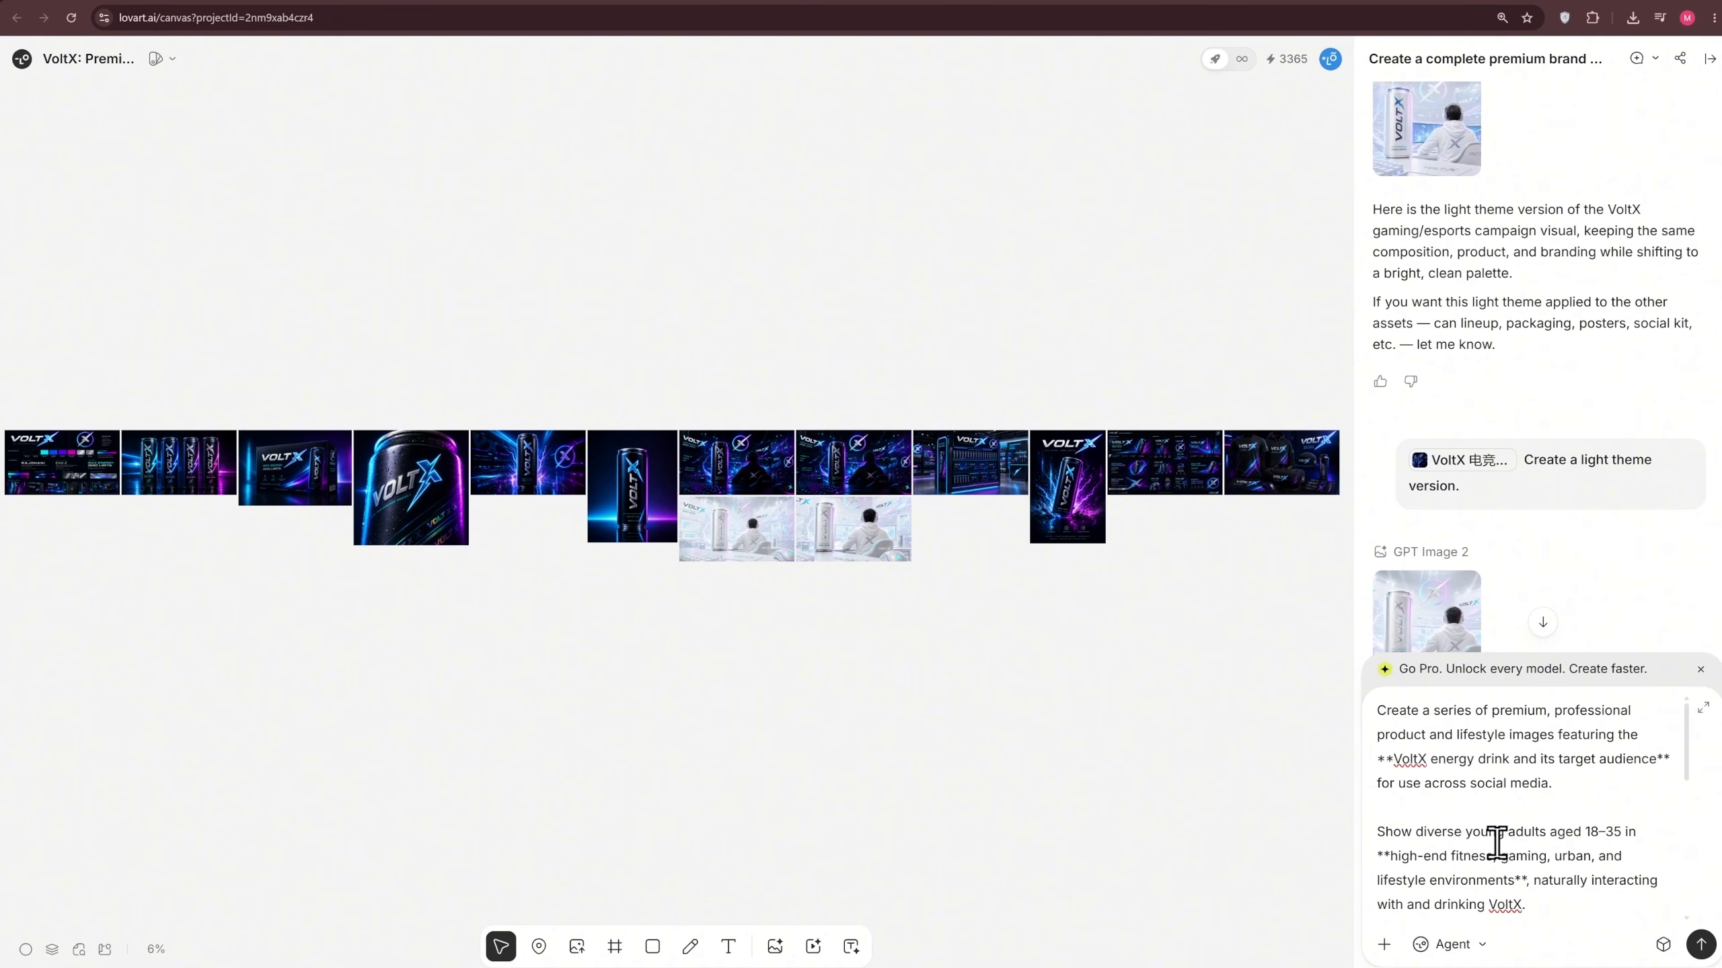
scroll(1496, 842, down, 5)
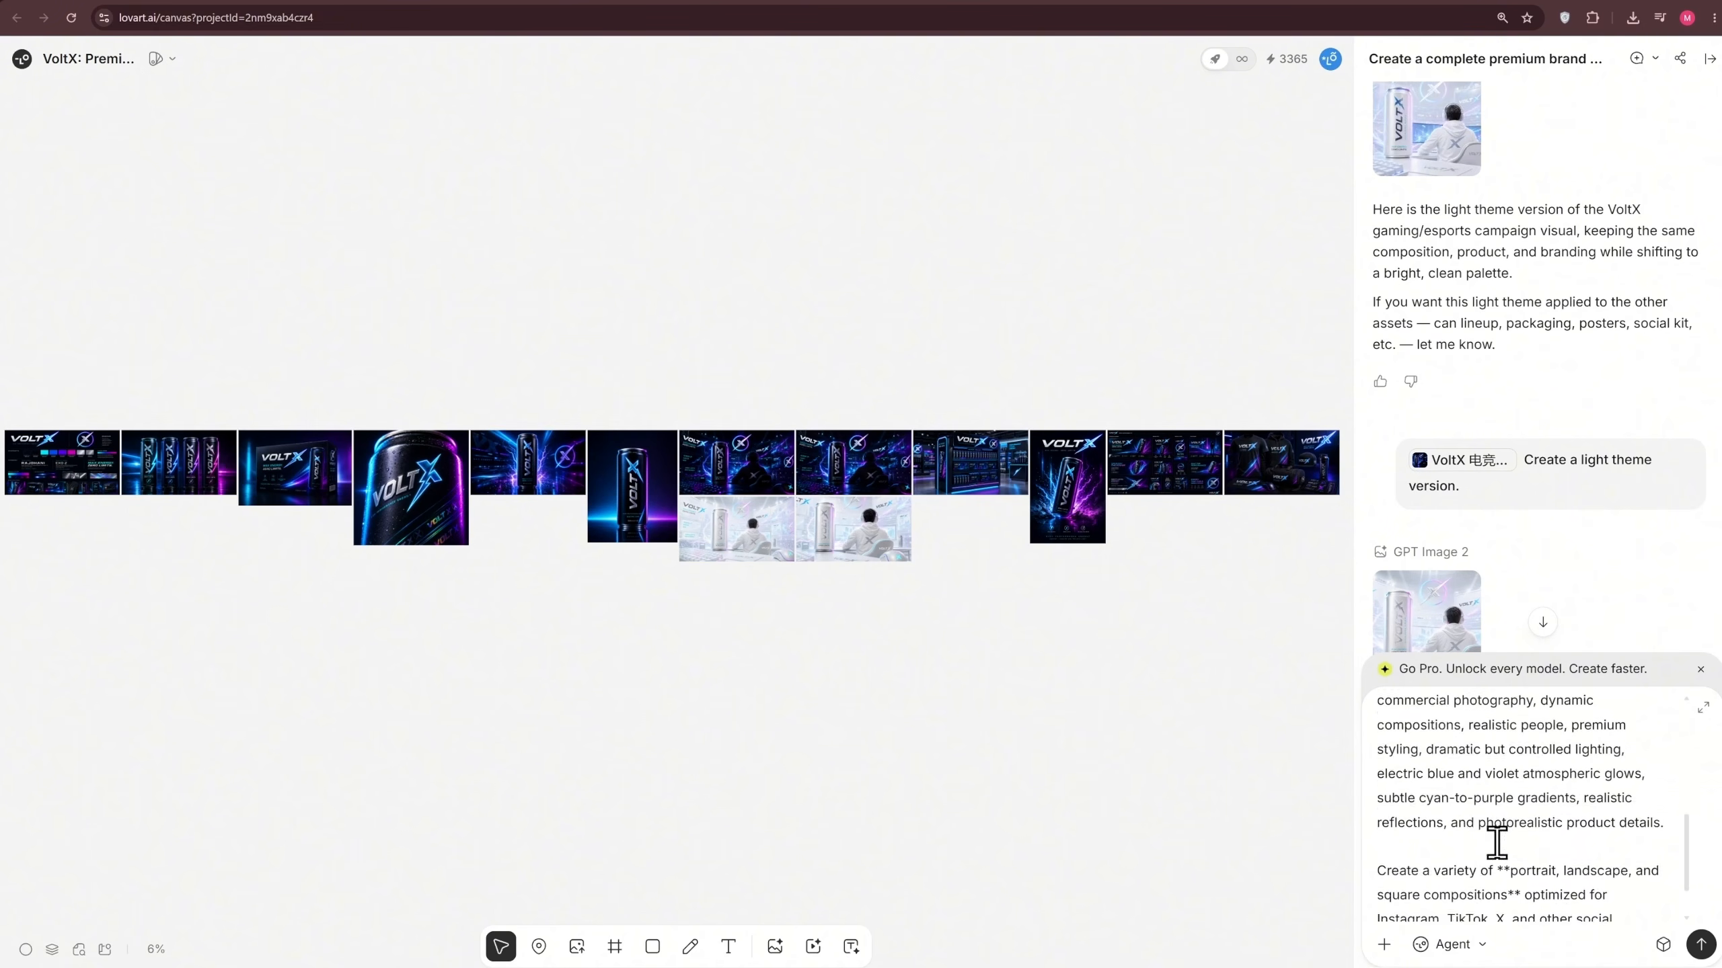
click(1662, 946)
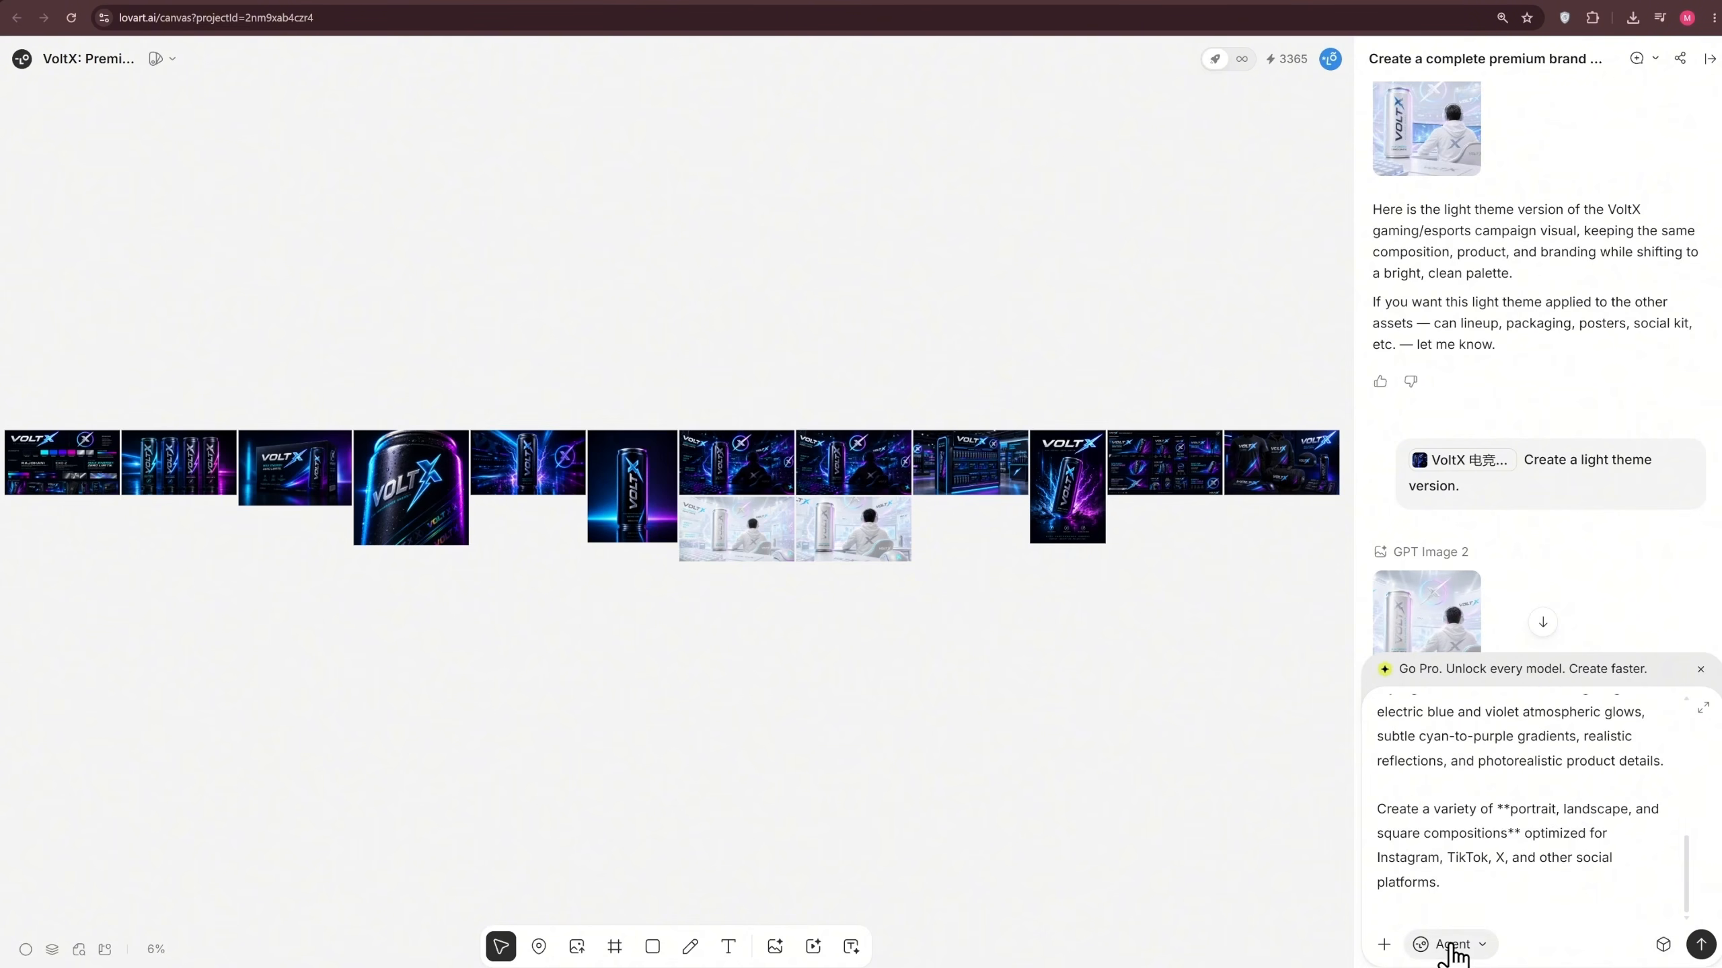
click(1451, 945)
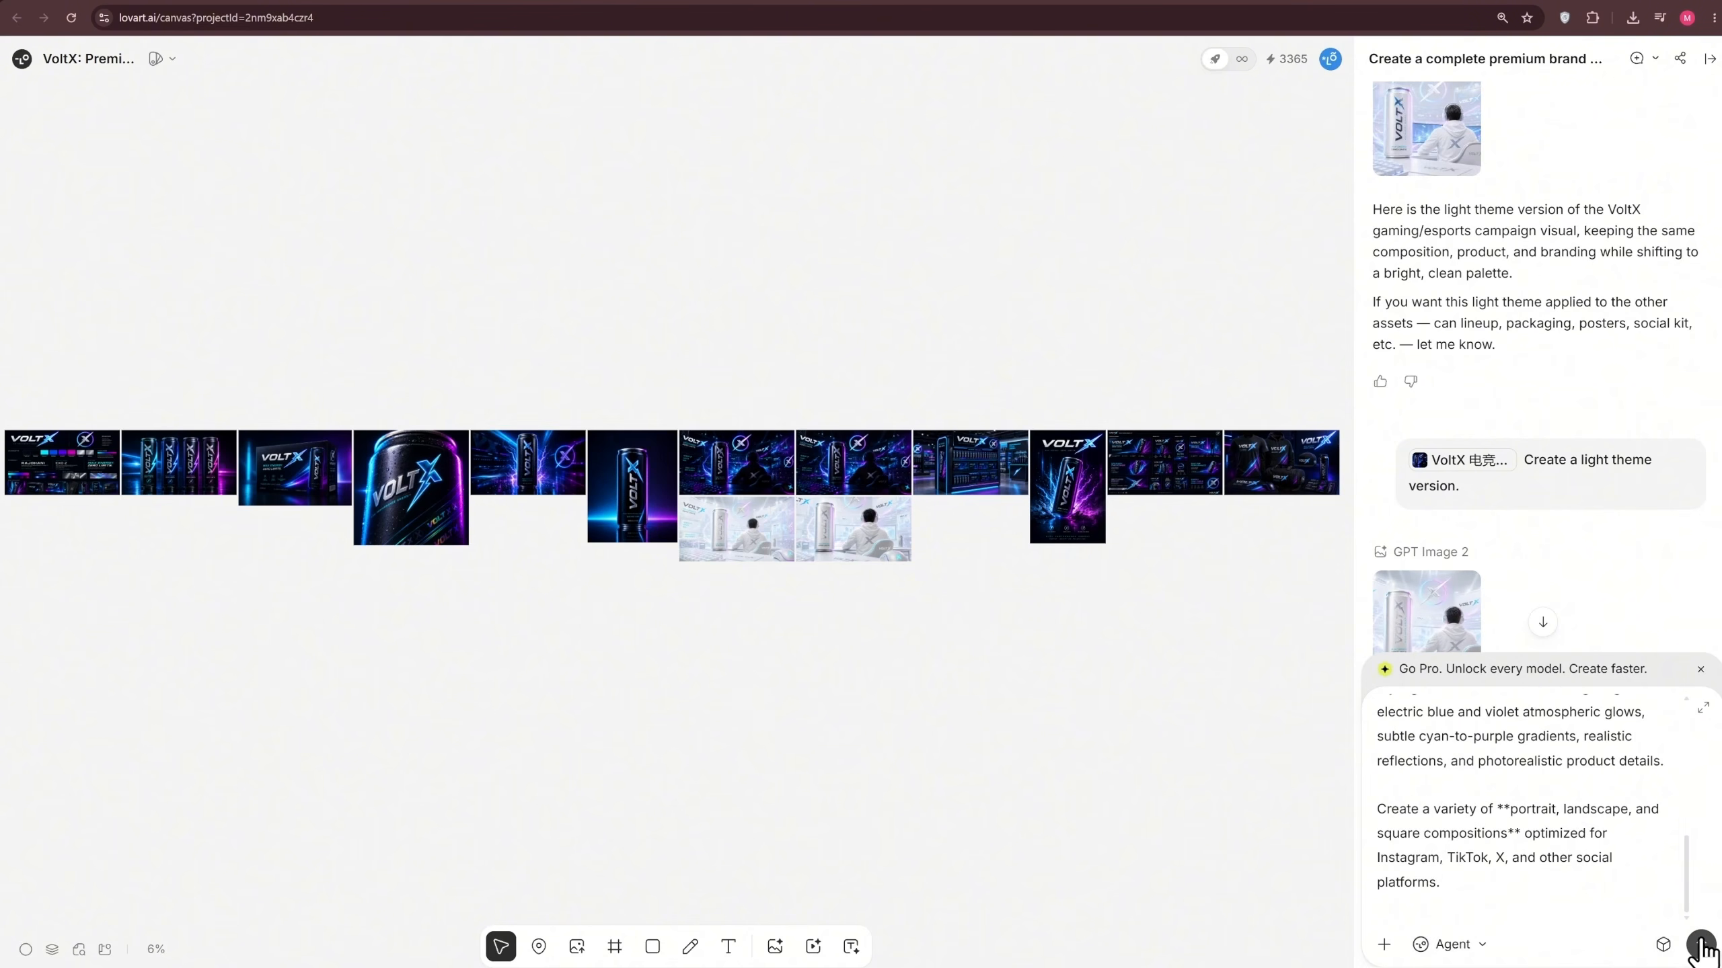
click(1700, 945)
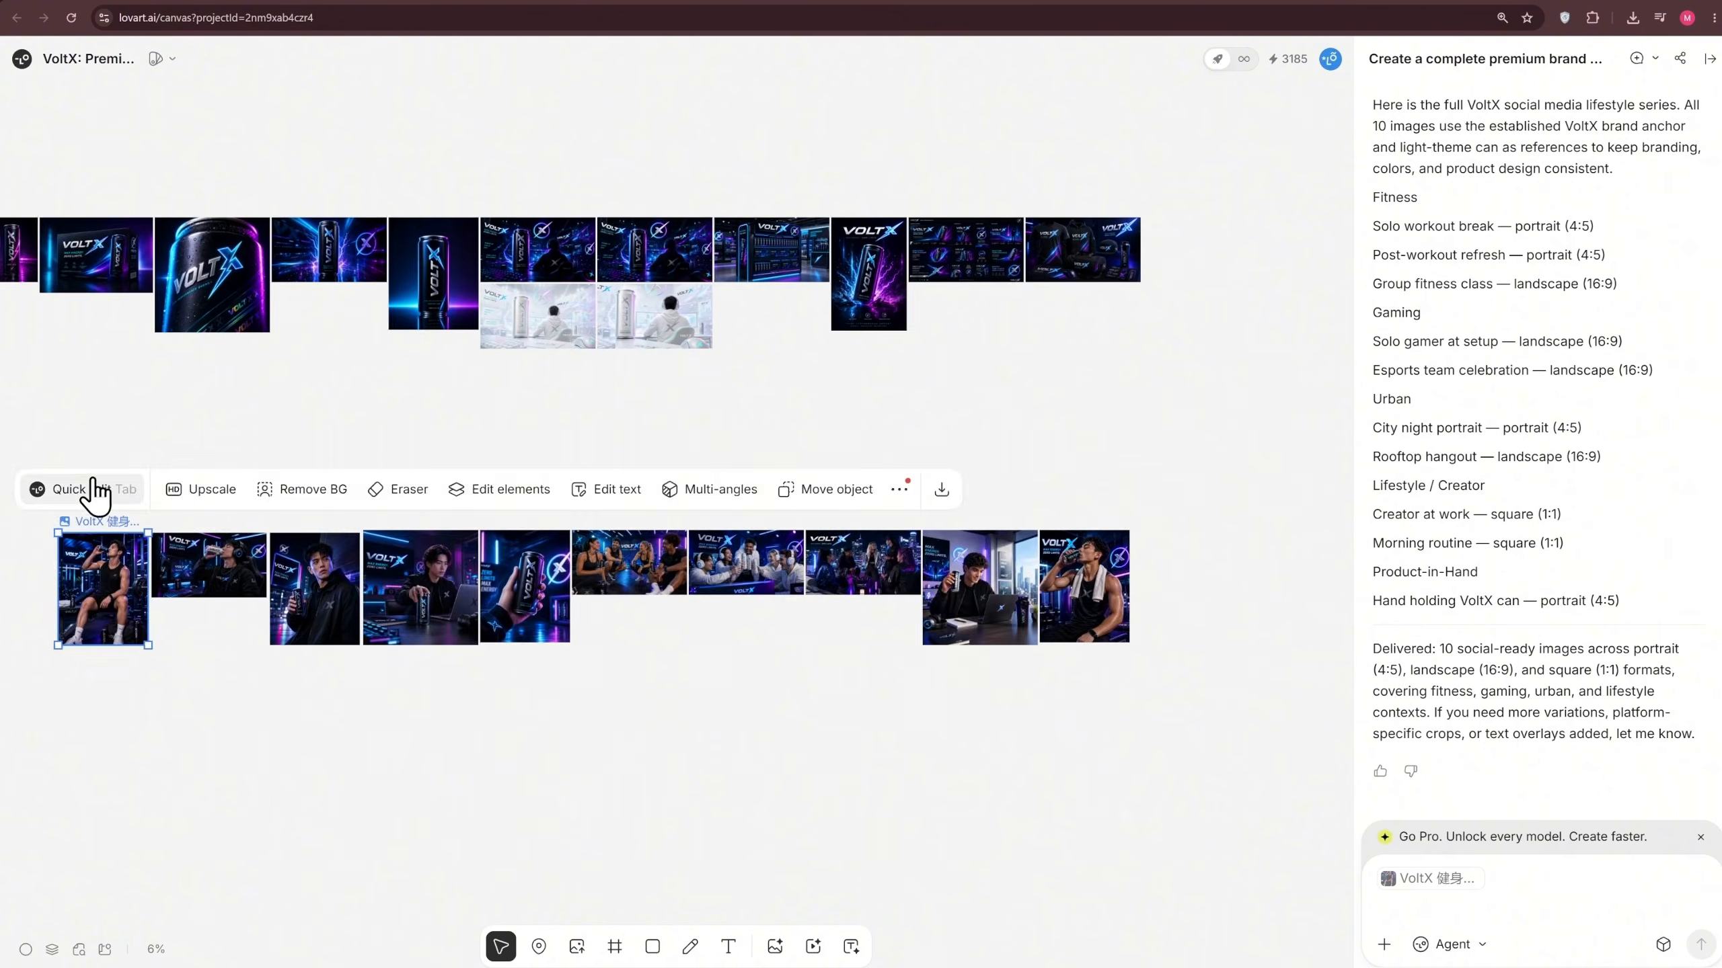
Examine the generated VoltX lifestyle images up close, from the gym portrait through the hand holding the can
click(93, 490)
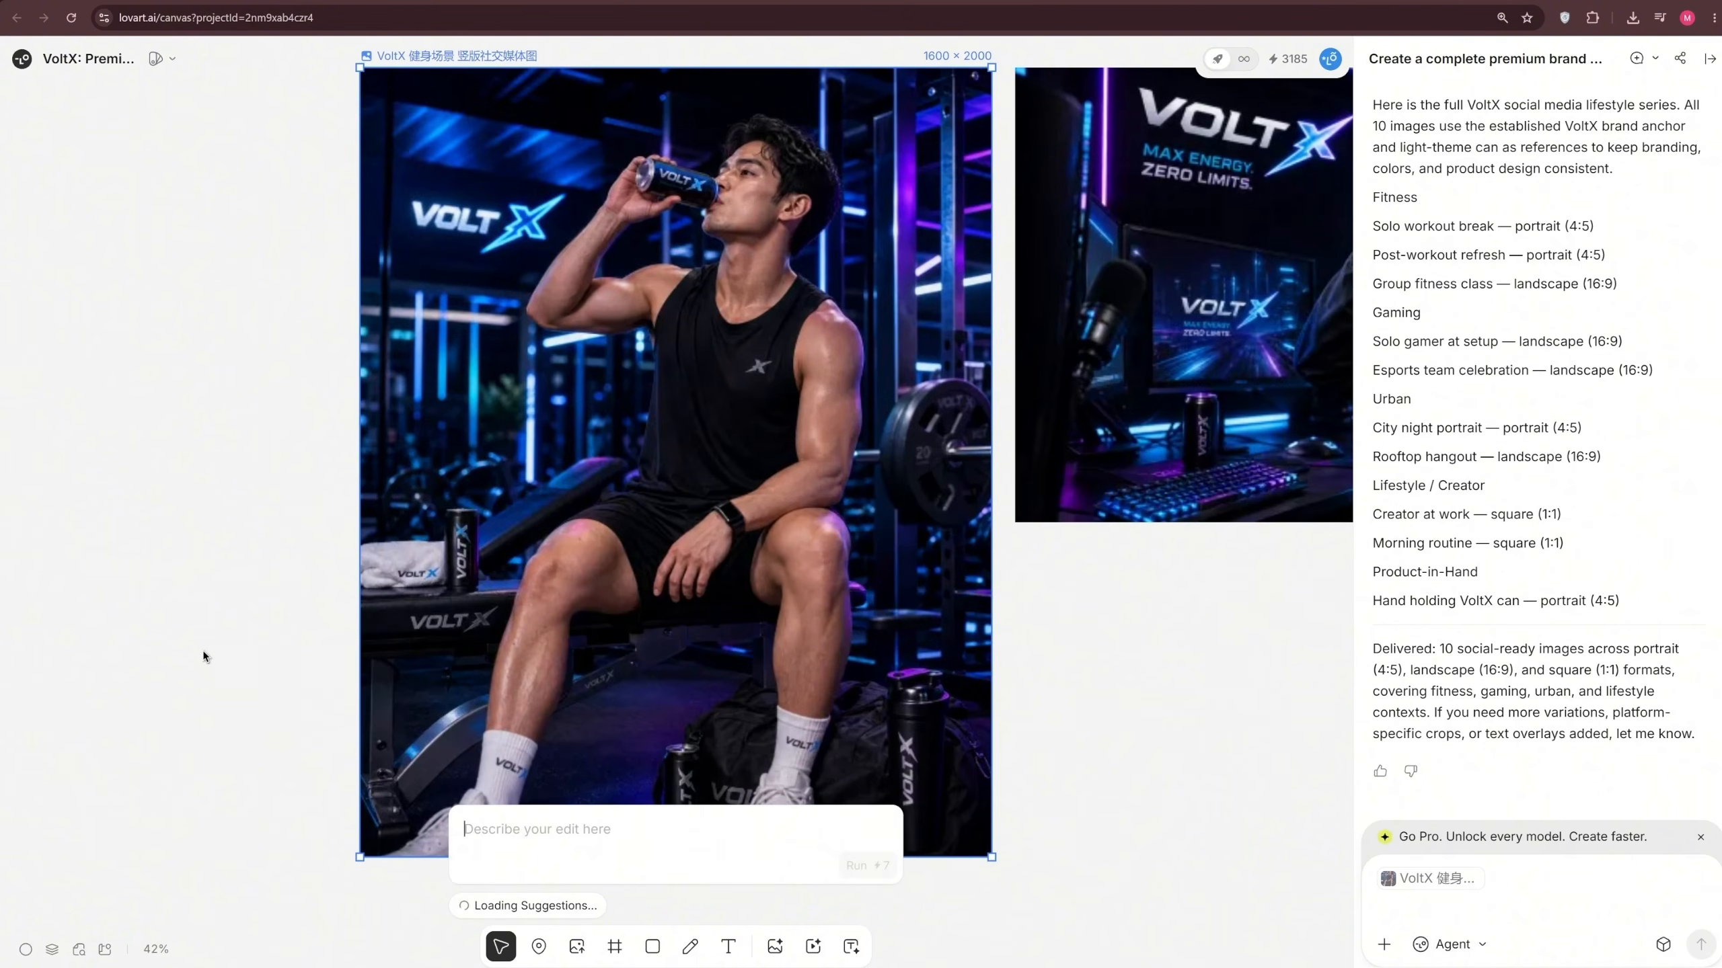
drag(1050, 675, 467, 703)
click(737, 719)
drag(705, 729, 389, 754)
scroll(826, 722, down, 4)
scroll(607, 719, up, 1)
drag(1057, 834, 489, 788)
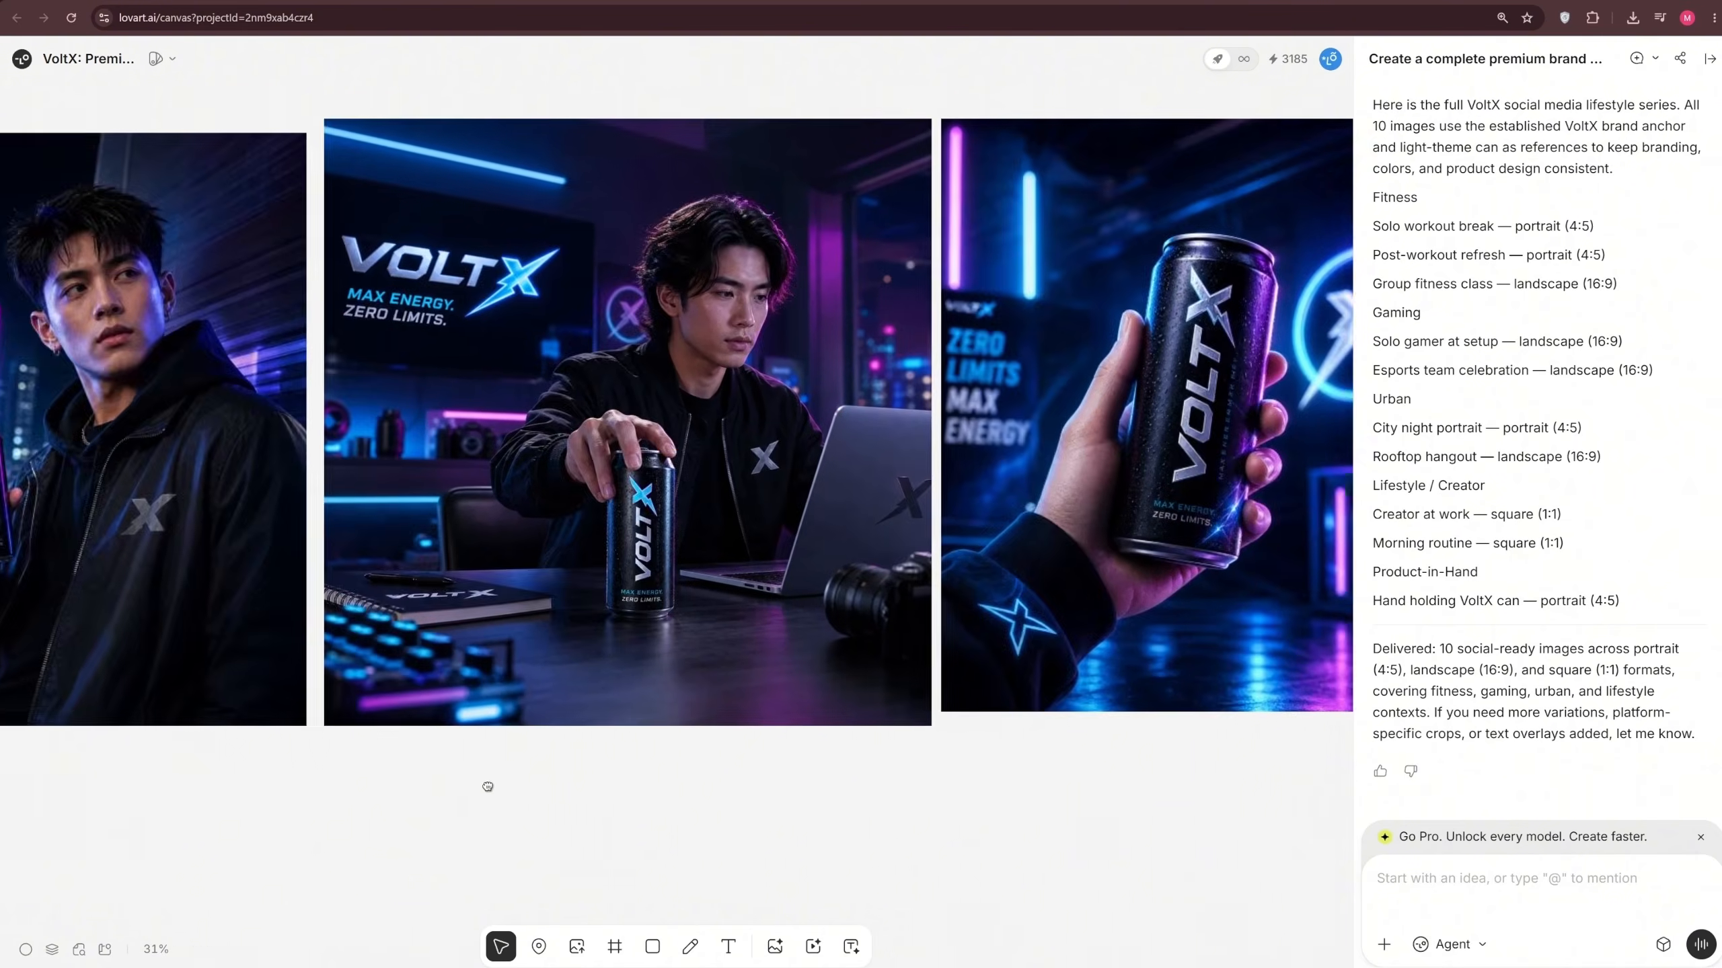
drag(1125, 729, 754, 699)
drag(1151, 608, 703, 726)
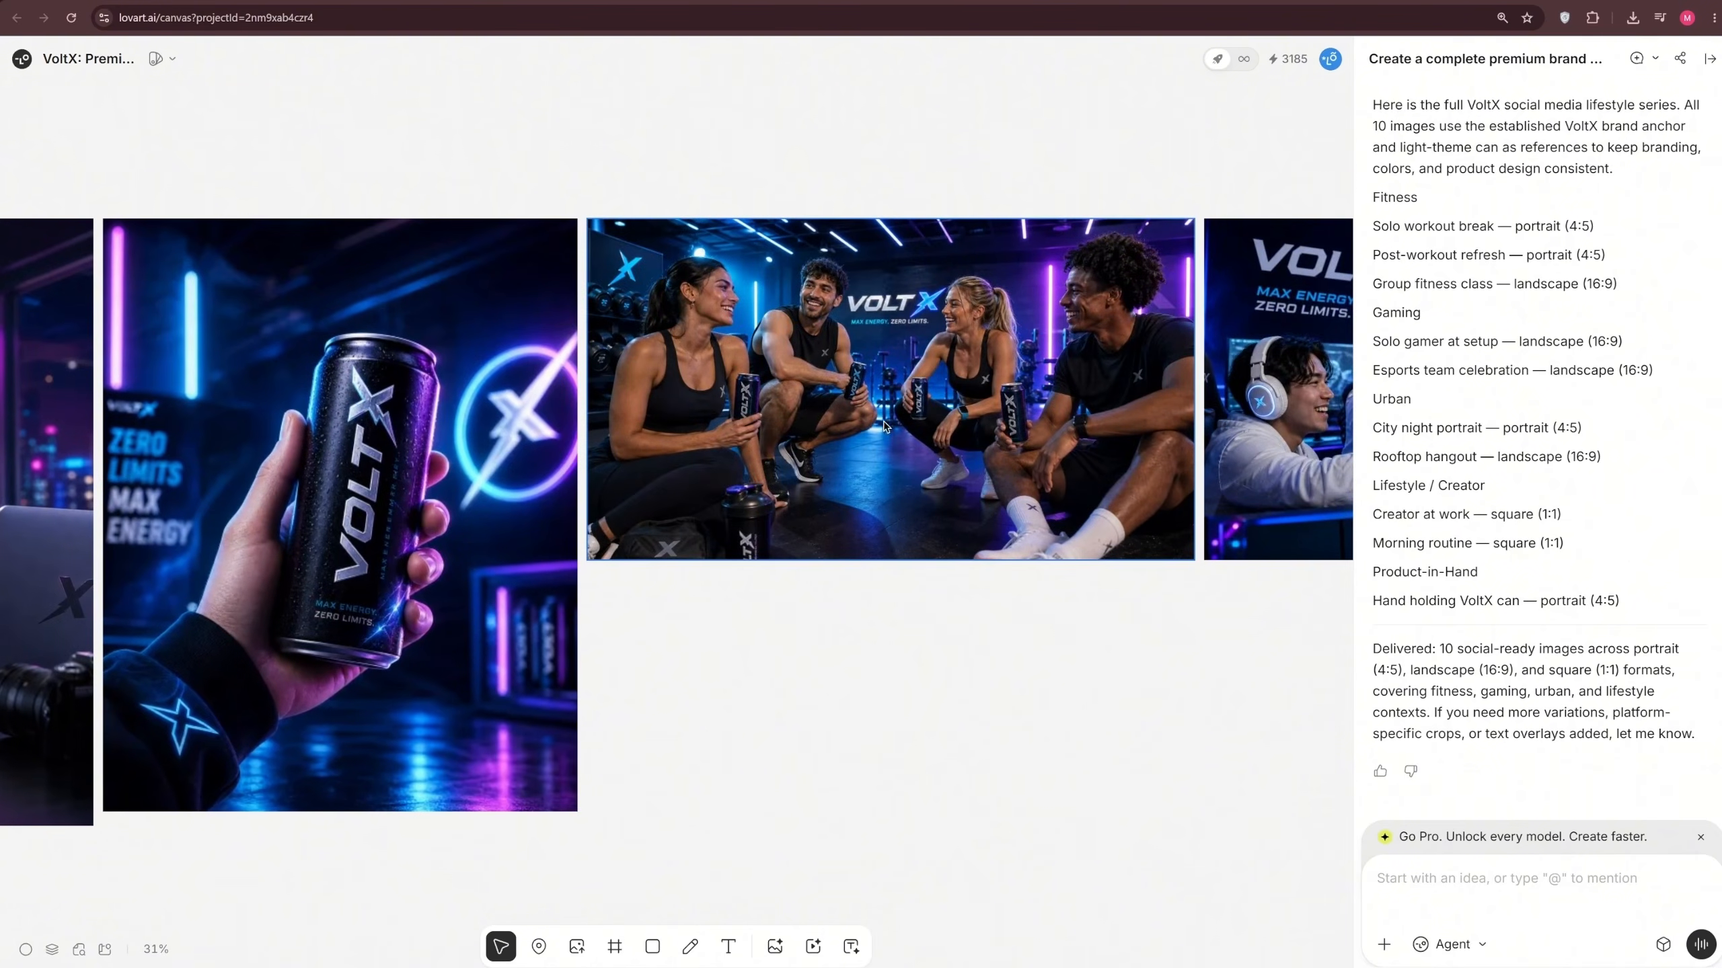
Review the remaining lifestyle images, from the group fitness scene through the post-workout portrait, and compare the whole series
click(1006, 498)
drag(1122, 653, 495, 720)
click(799, 717)
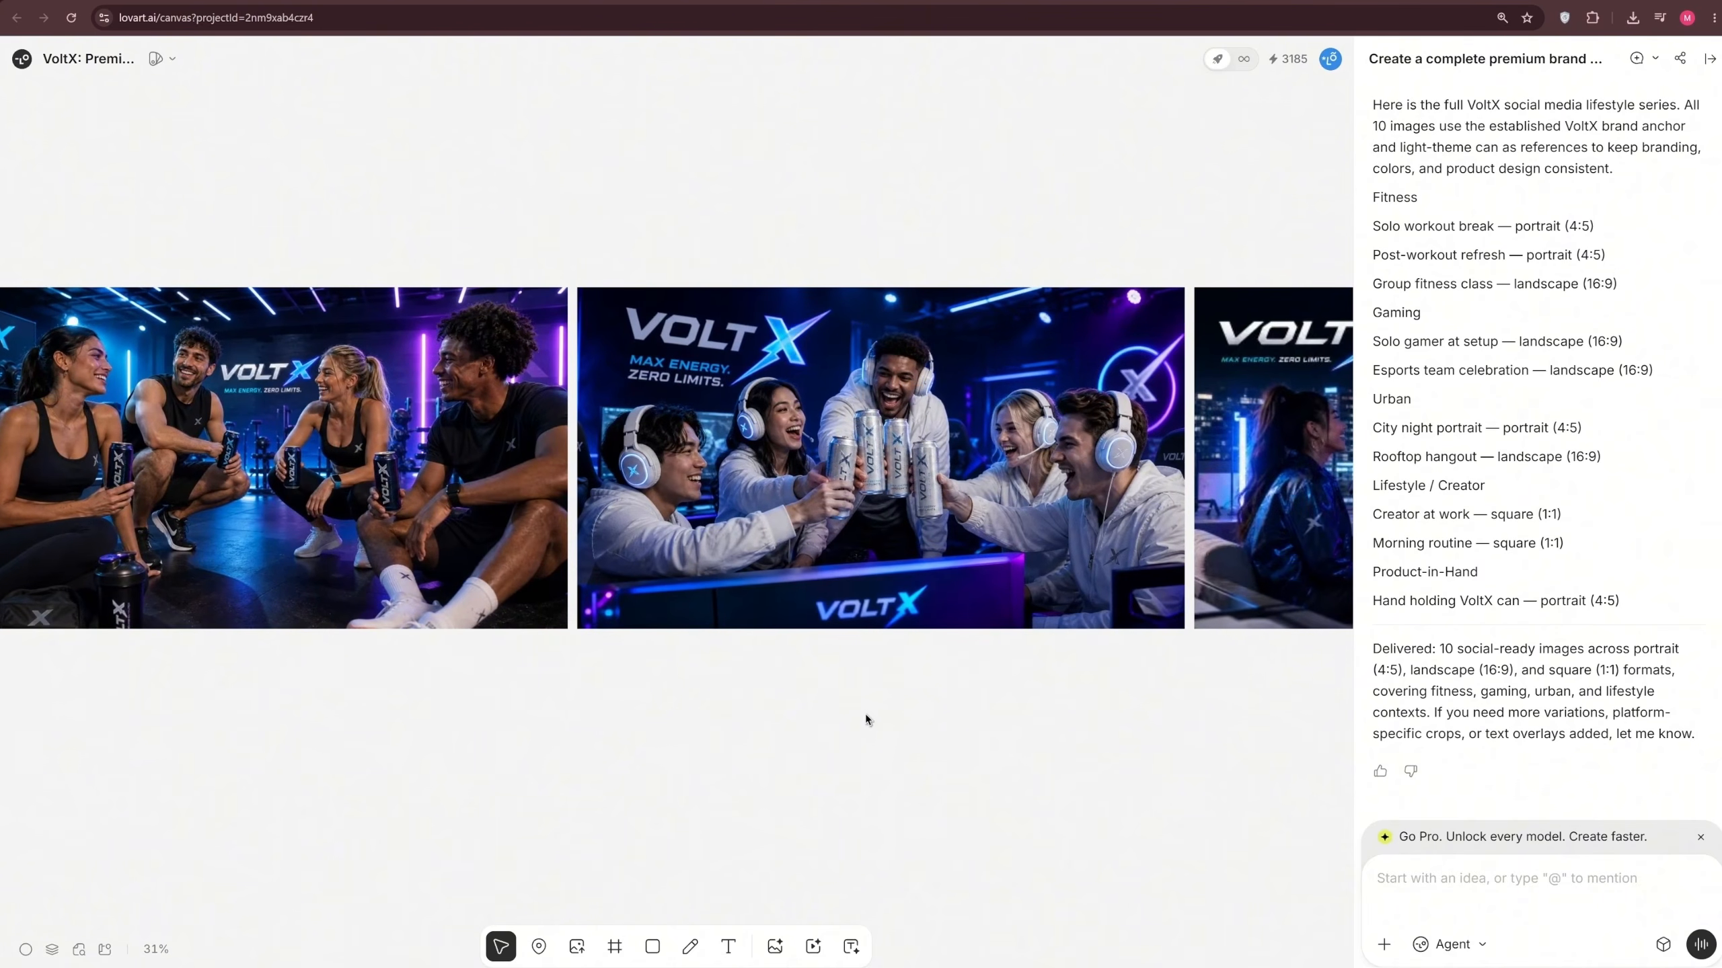
drag(1080, 696, 876, 850)
drag(1254, 817, 440, 737)
scroll(434, 737, down, 3)
scroll(817, 651, up, 7)
scroll(824, 637, down, 10)
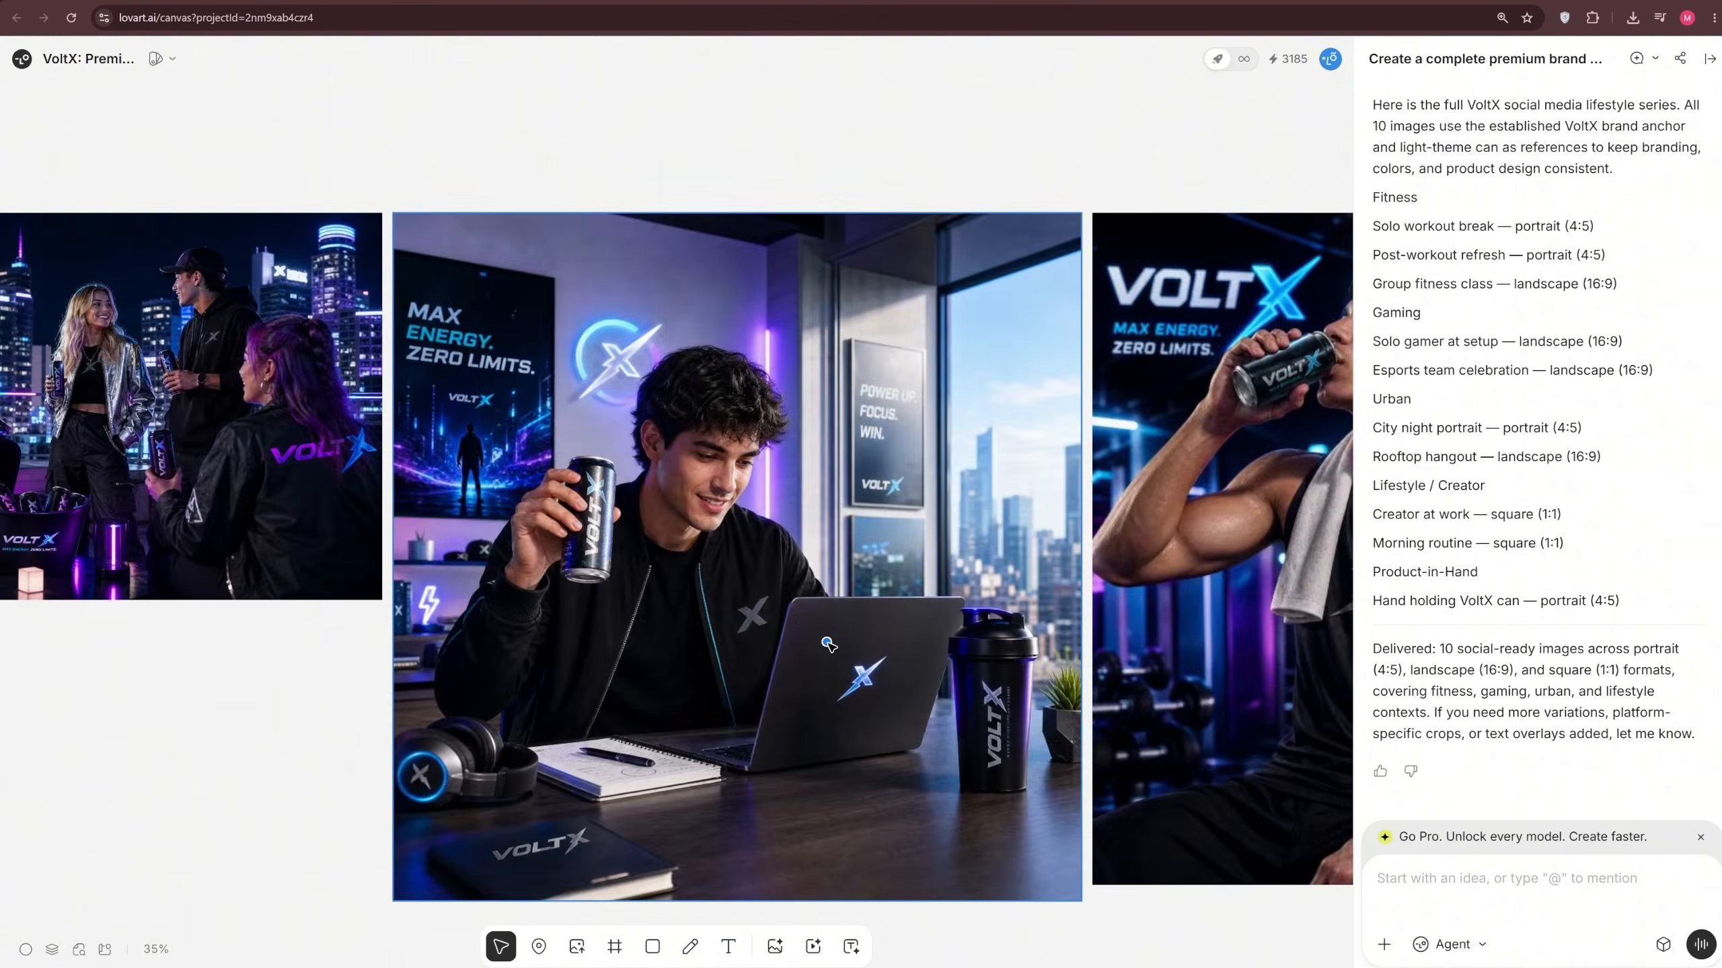
drag(5, 659, 718, 638)
scroll(717, 657, down, 4)
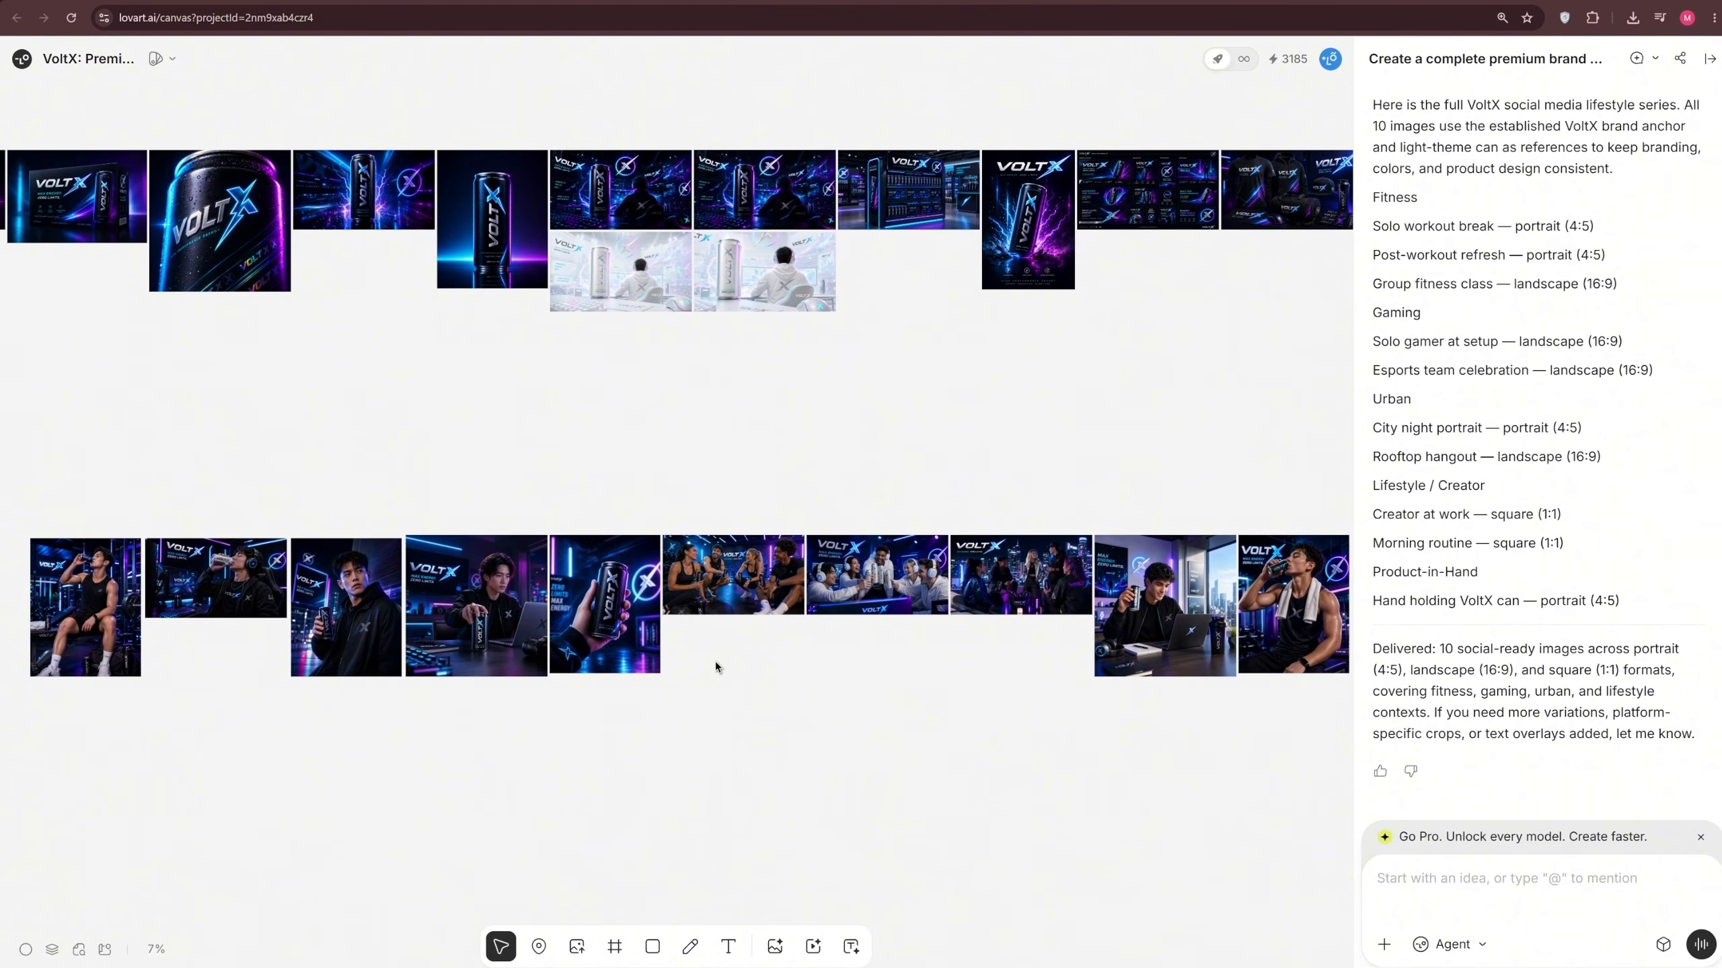
scroll(1054, 528, up, 1)
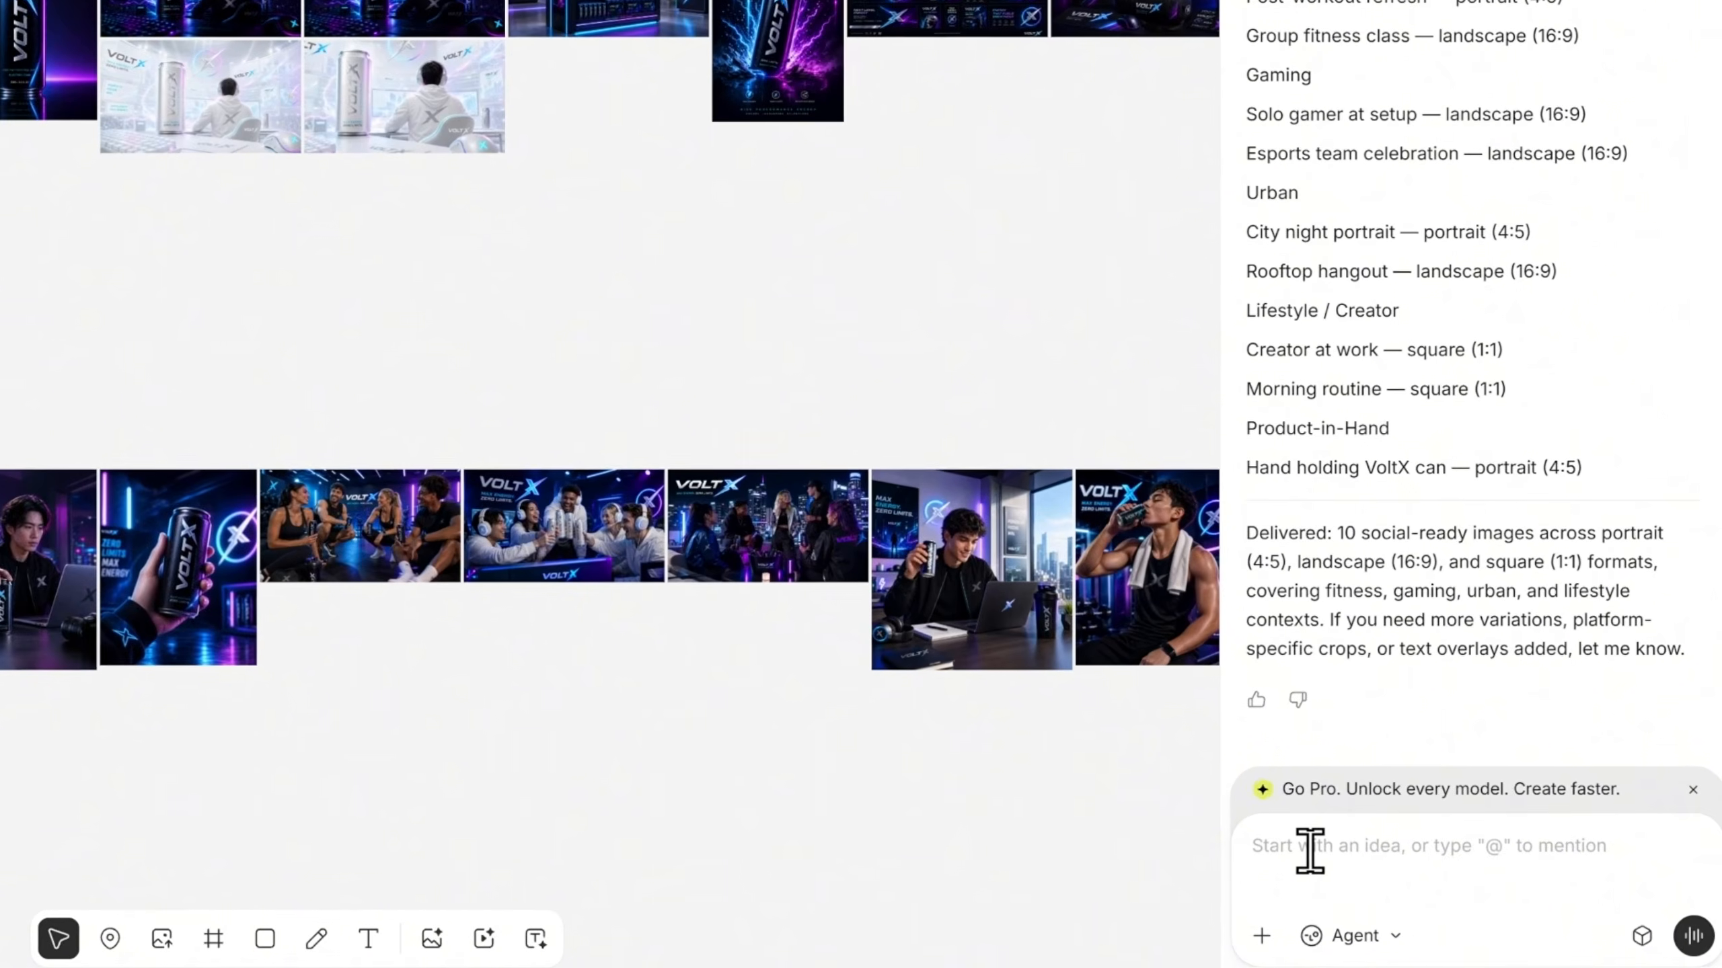
Switch the prompt box from Agent to Video Gen and set the aspect ratio to 9:16 and resolution to 4k
click(1365, 876)
key(ctrl+v)
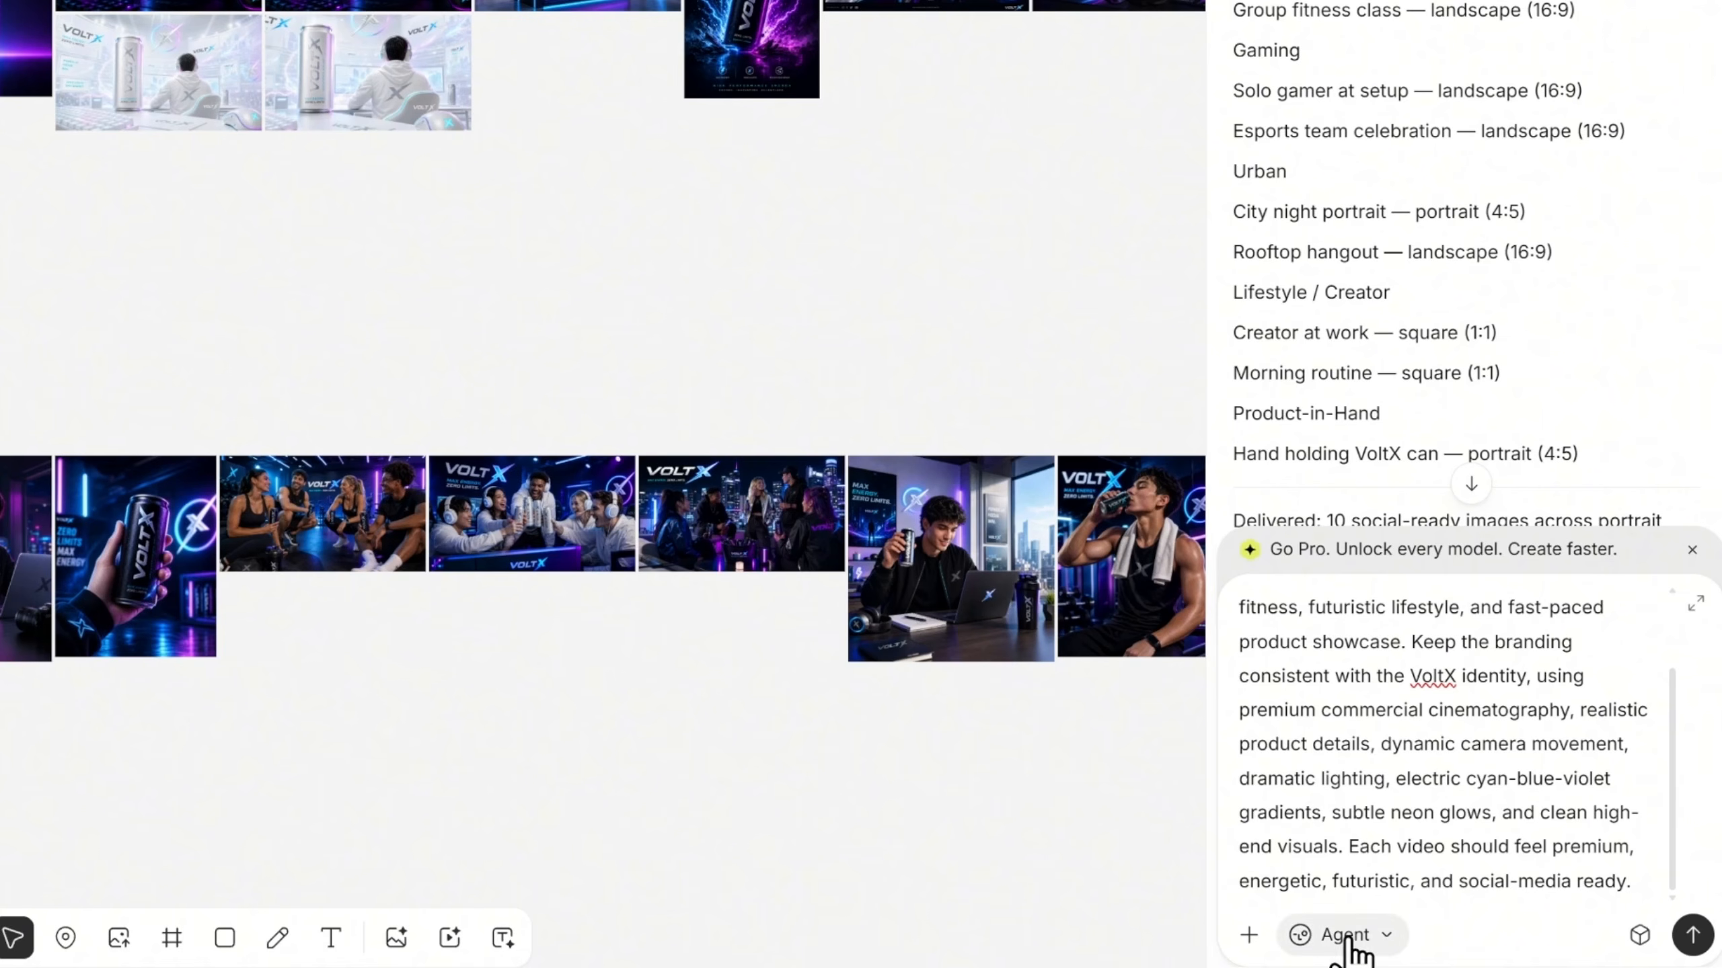
click(1347, 940)
click(1387, 875)
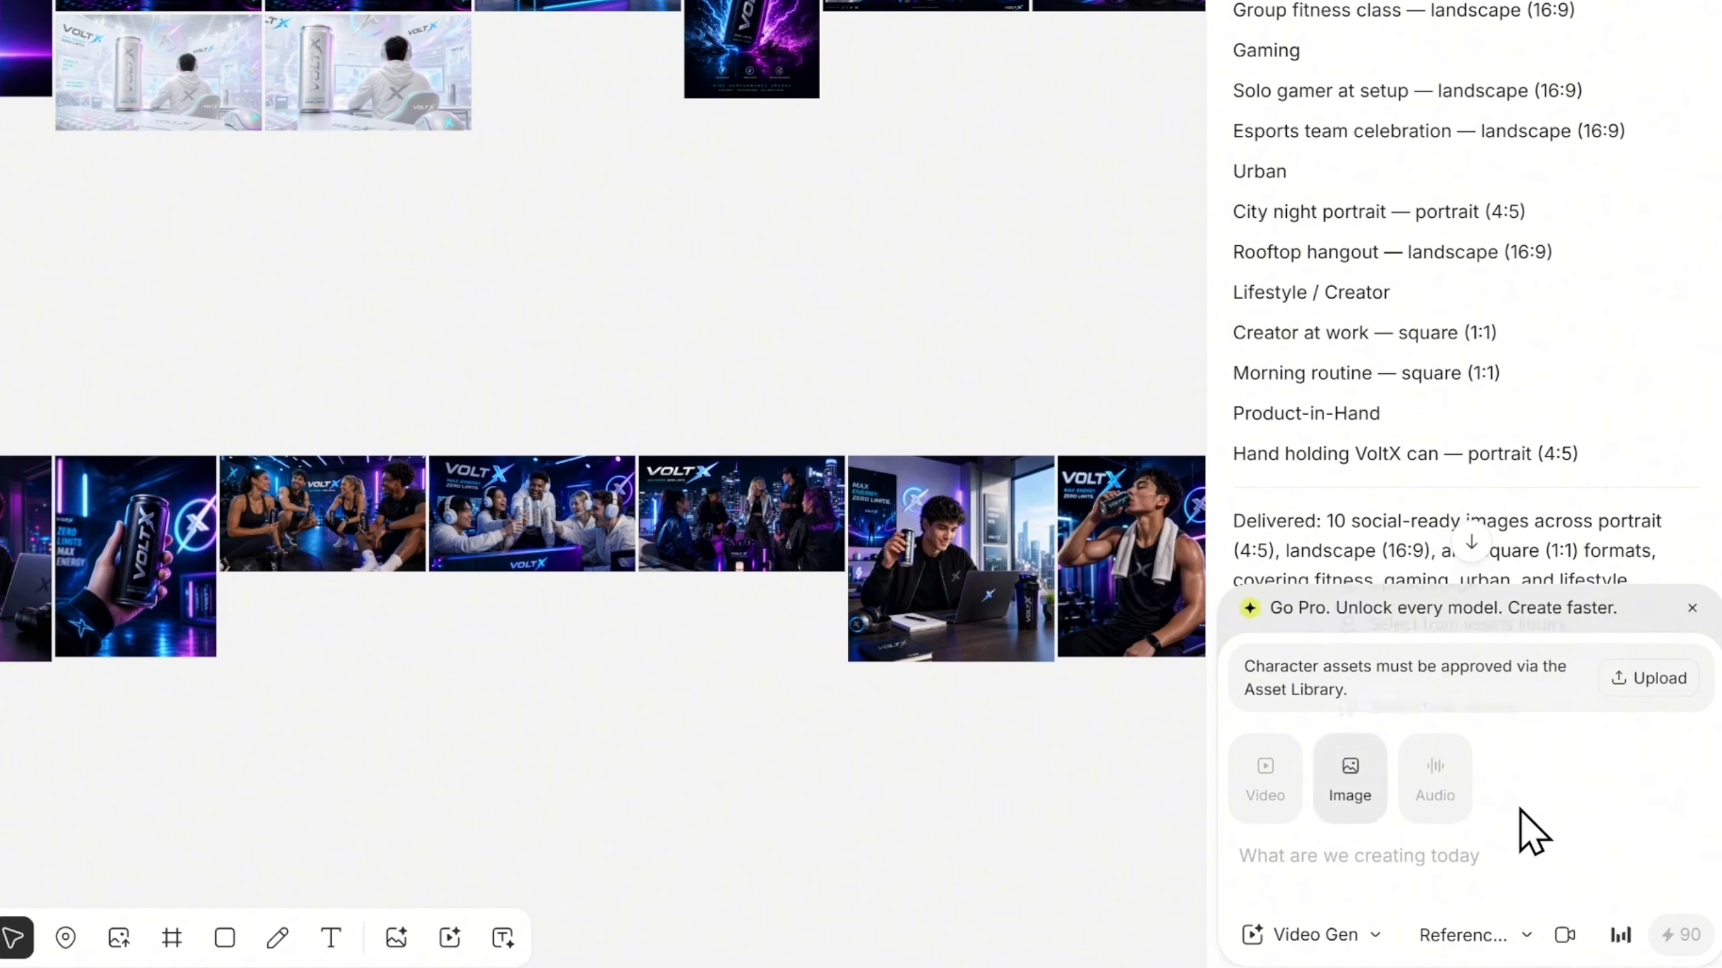
click(1463, 939)
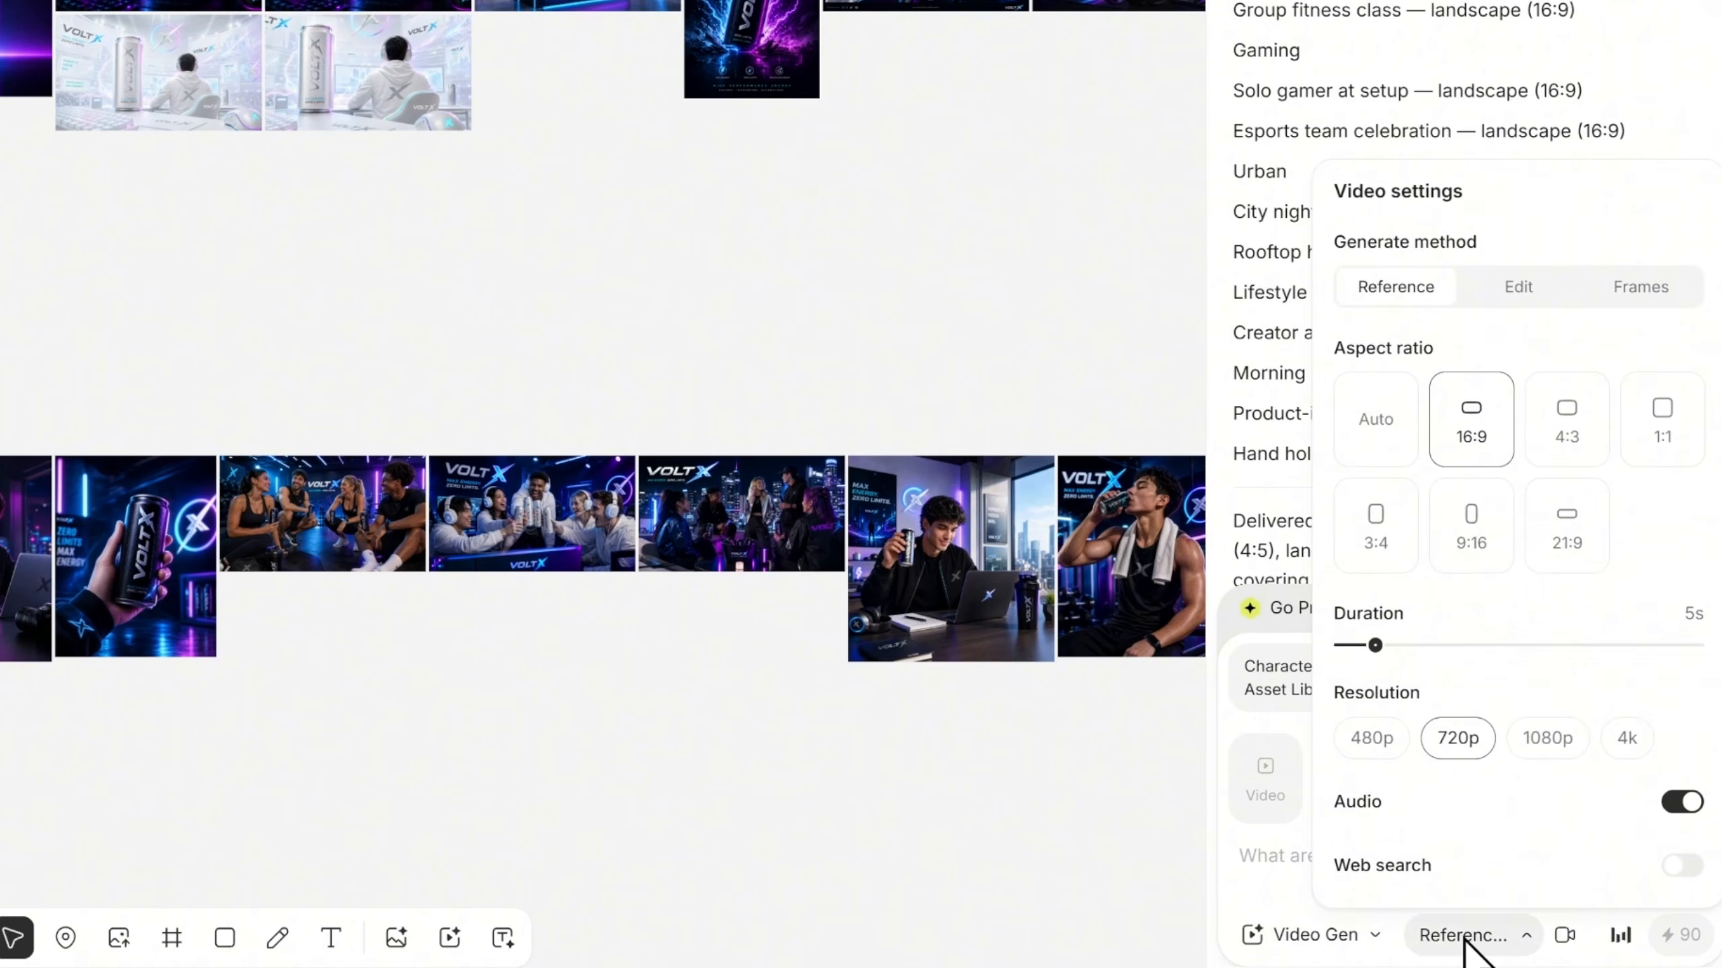
click(1467, 539)
click(1626, 739)
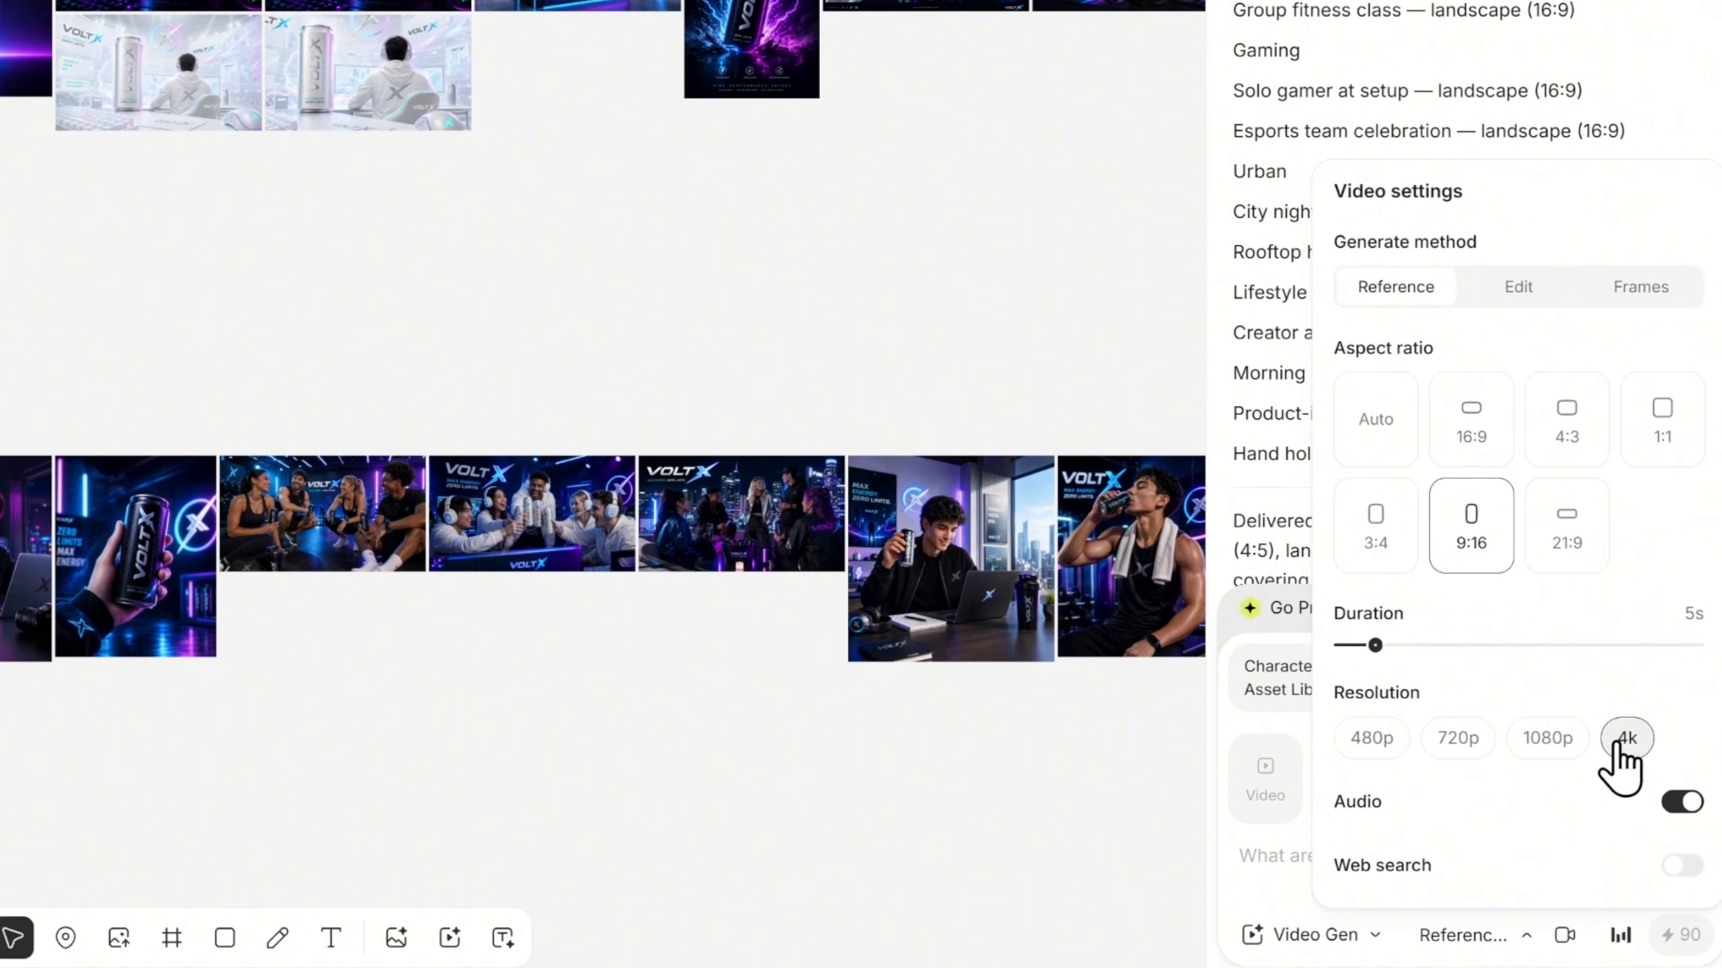
click(1491, 939)
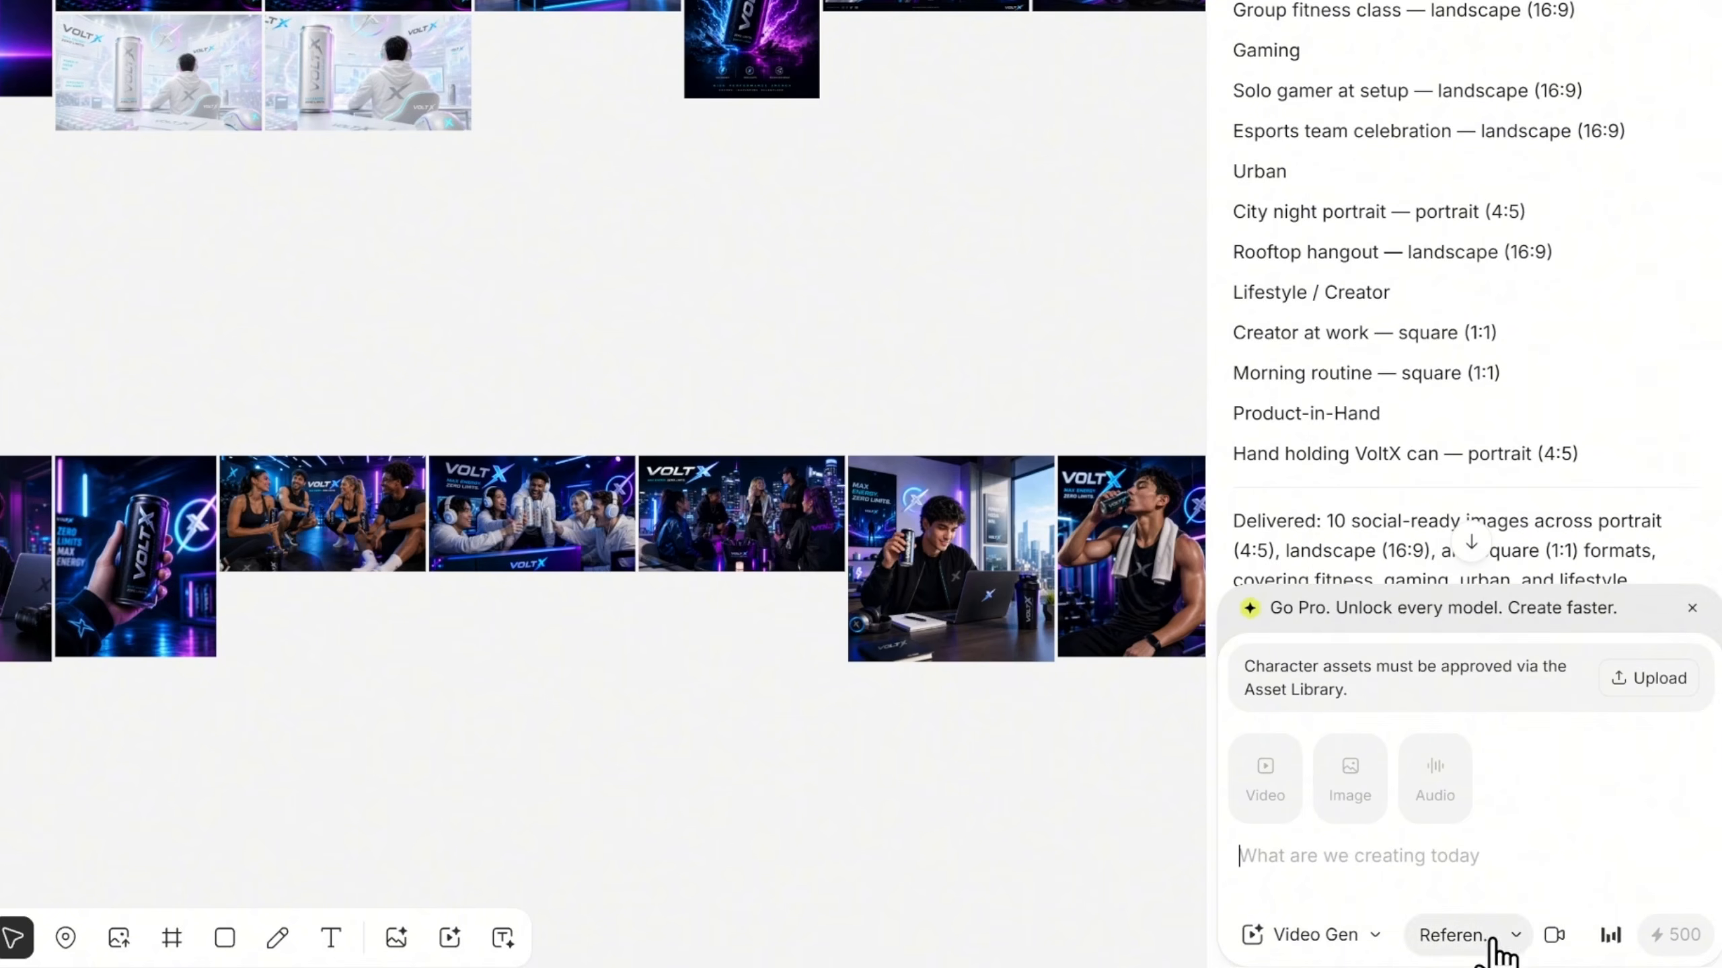
Choose the Seedance 2.5 model, enter the prompt for 5 short vertical VoltX advertisement videos with unique concepts, and generate it
click(1611, 935)
scroll(1556, 781, down, 5)
scroll(1484, 739, up, 5)
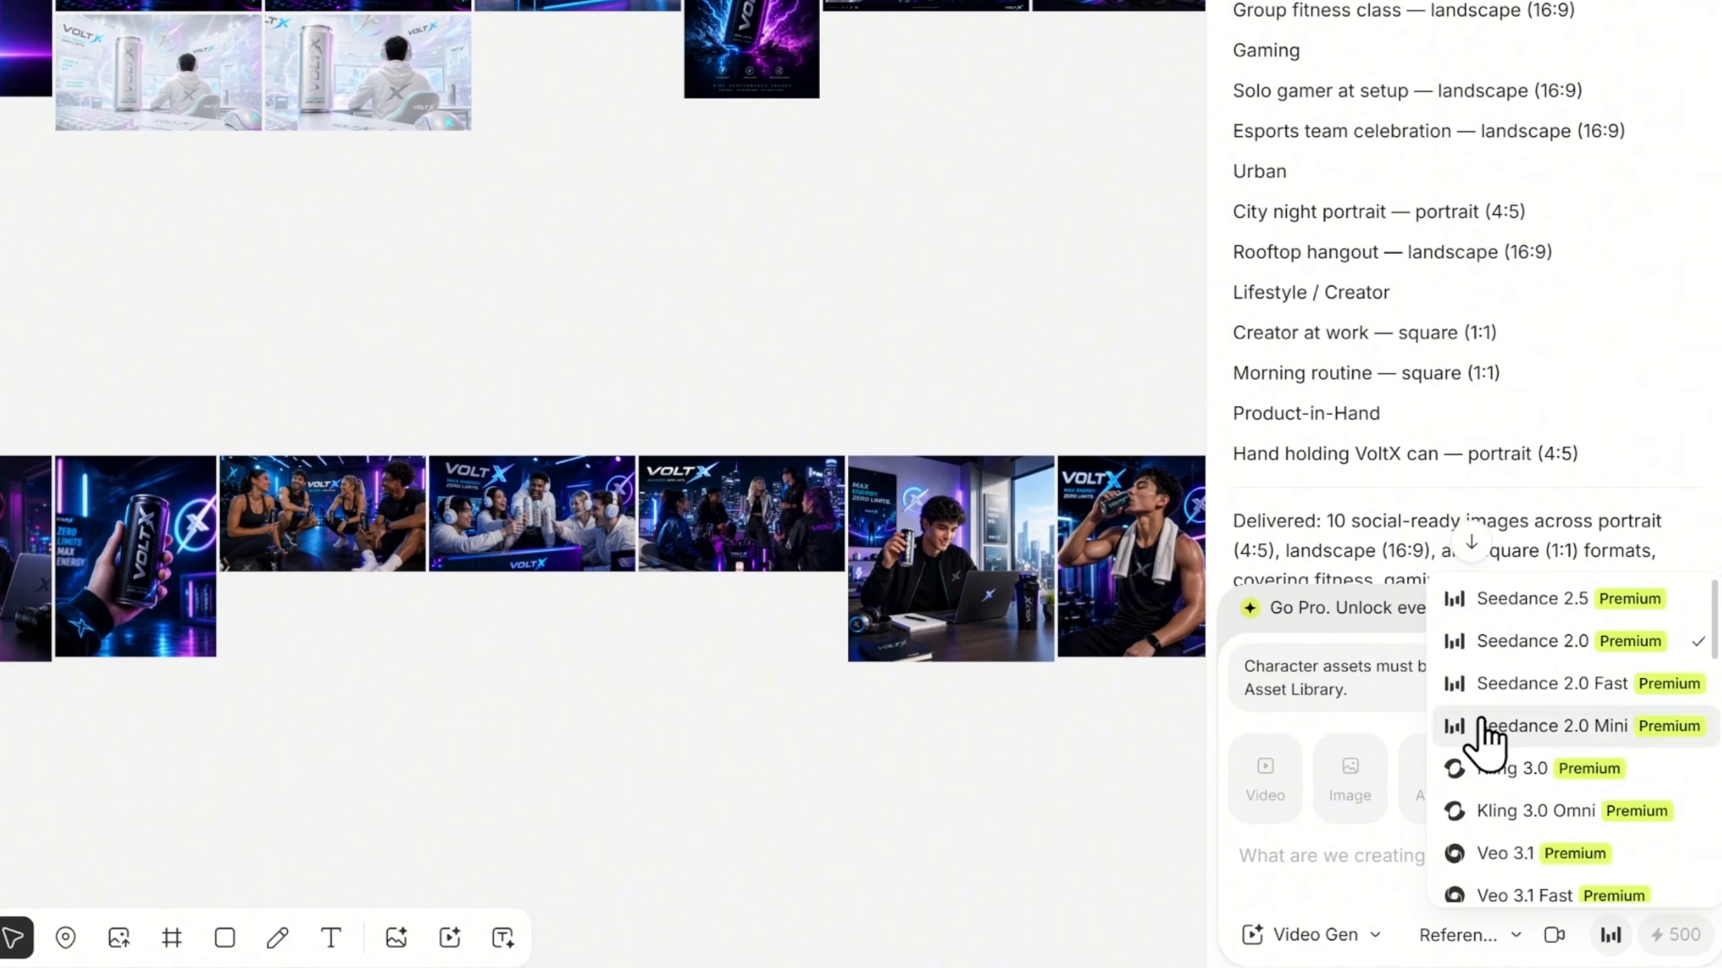
click(1484, 739)
click(1484, 860)
key(ctrl+v)
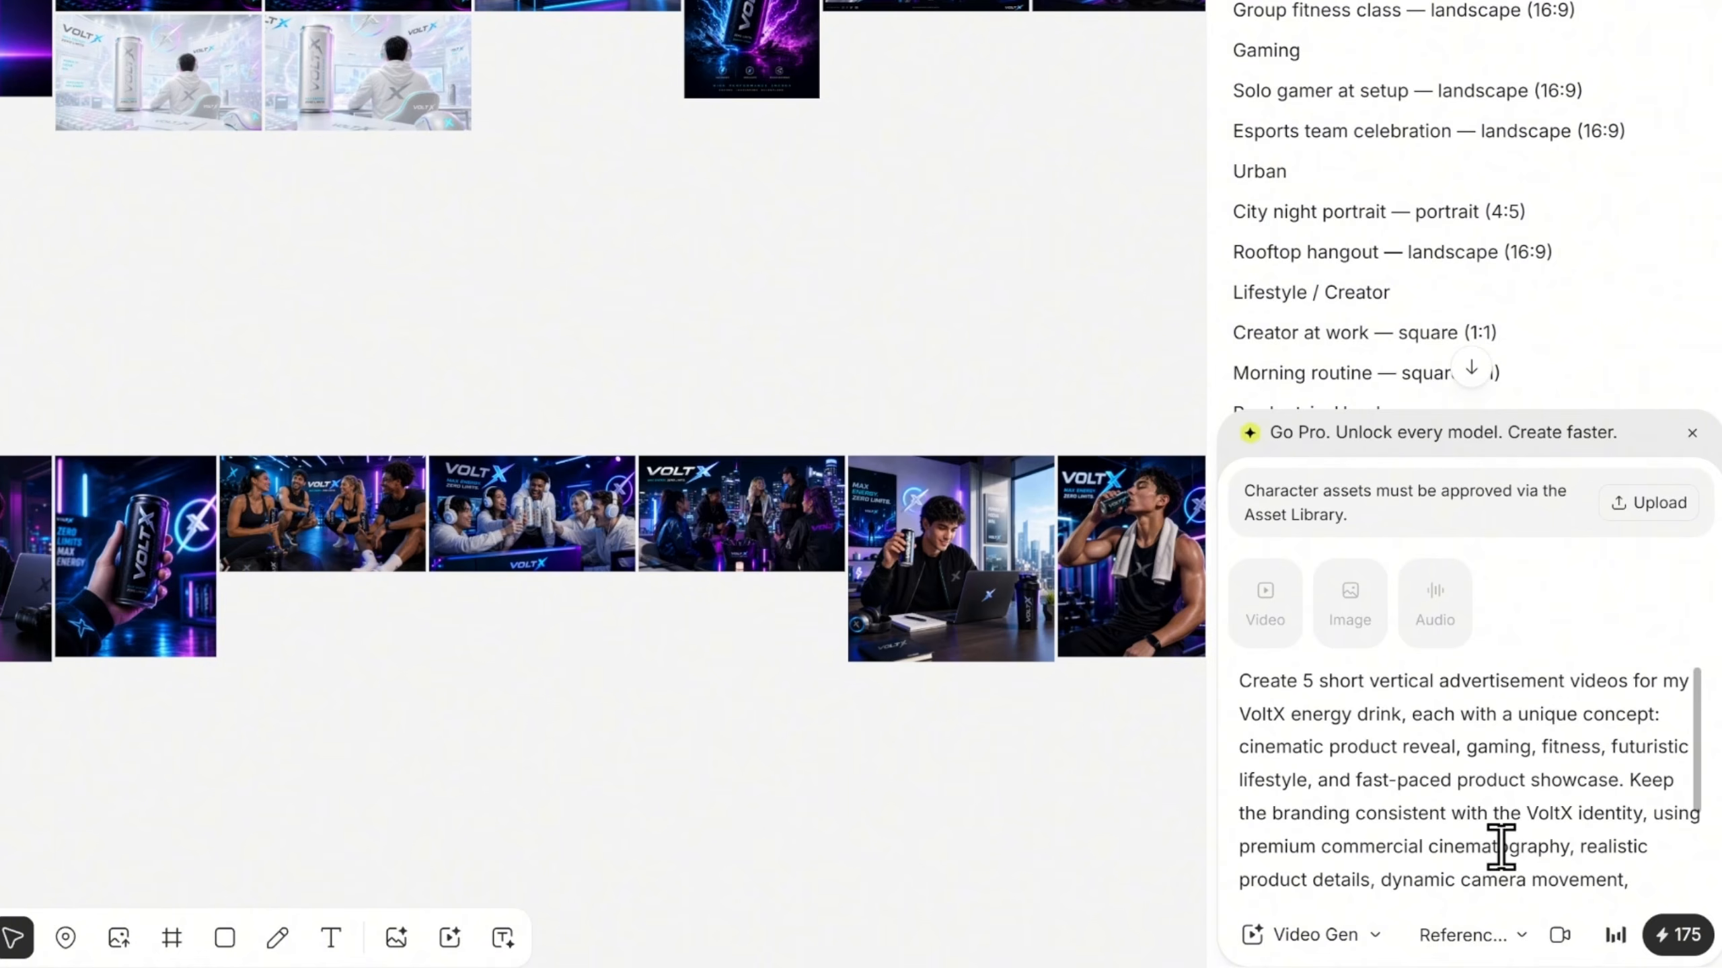
click(1675, 937)
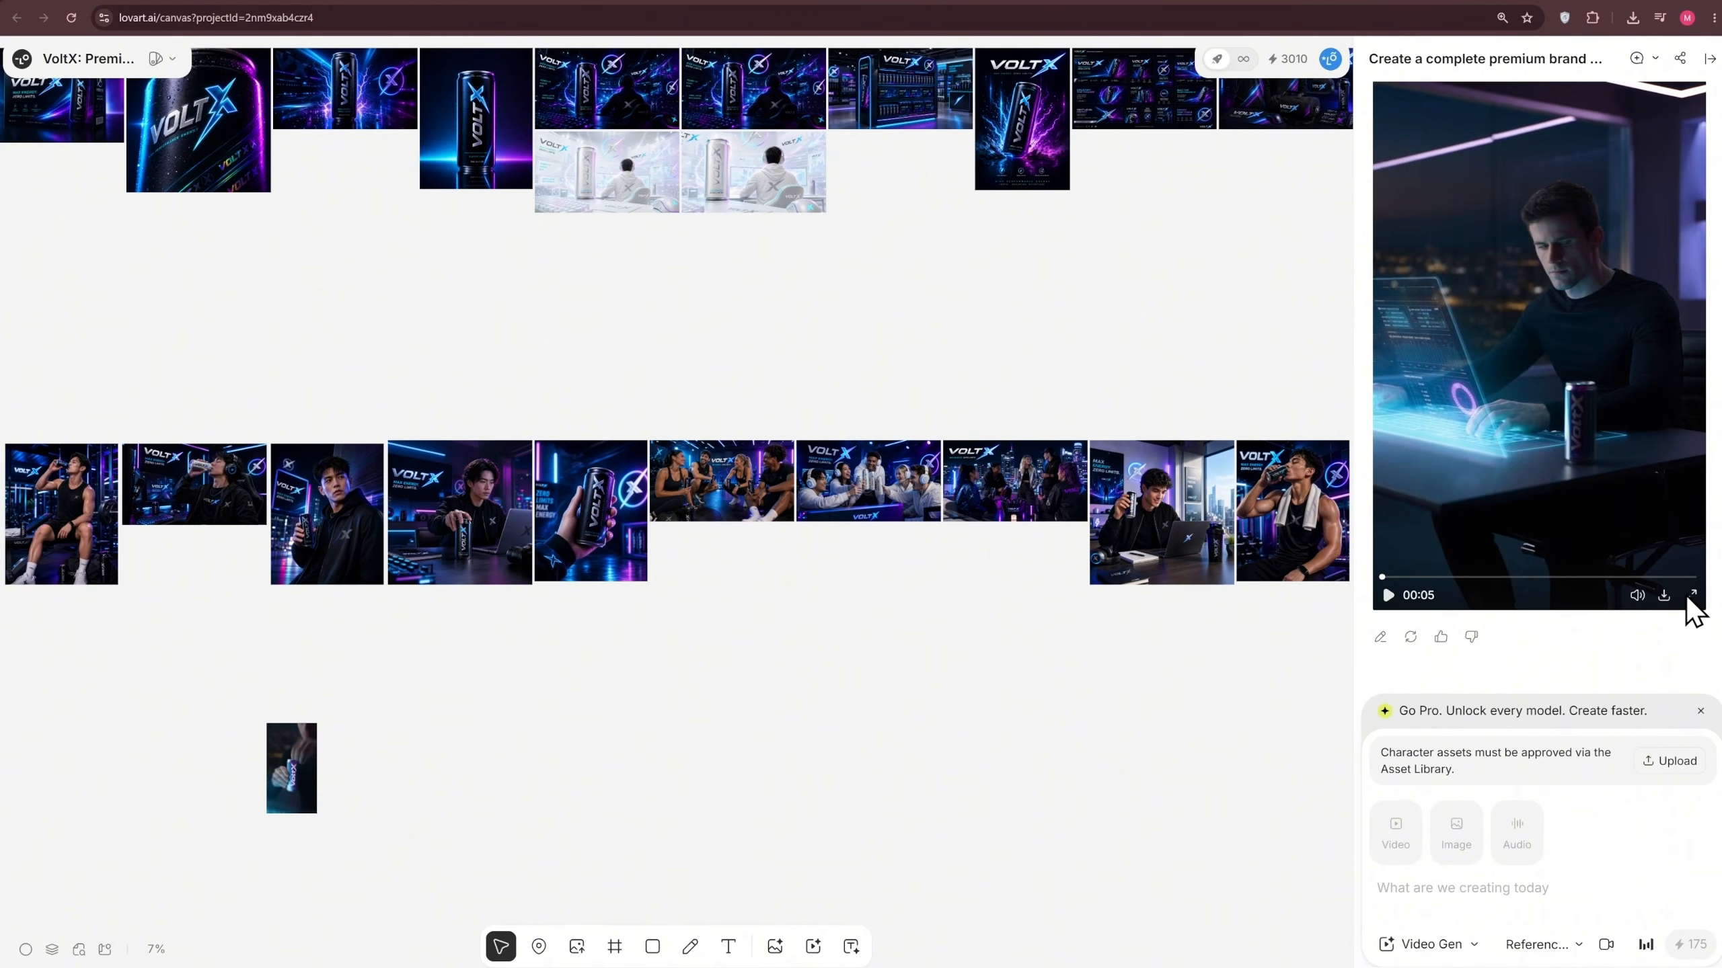
click(1690, 595)
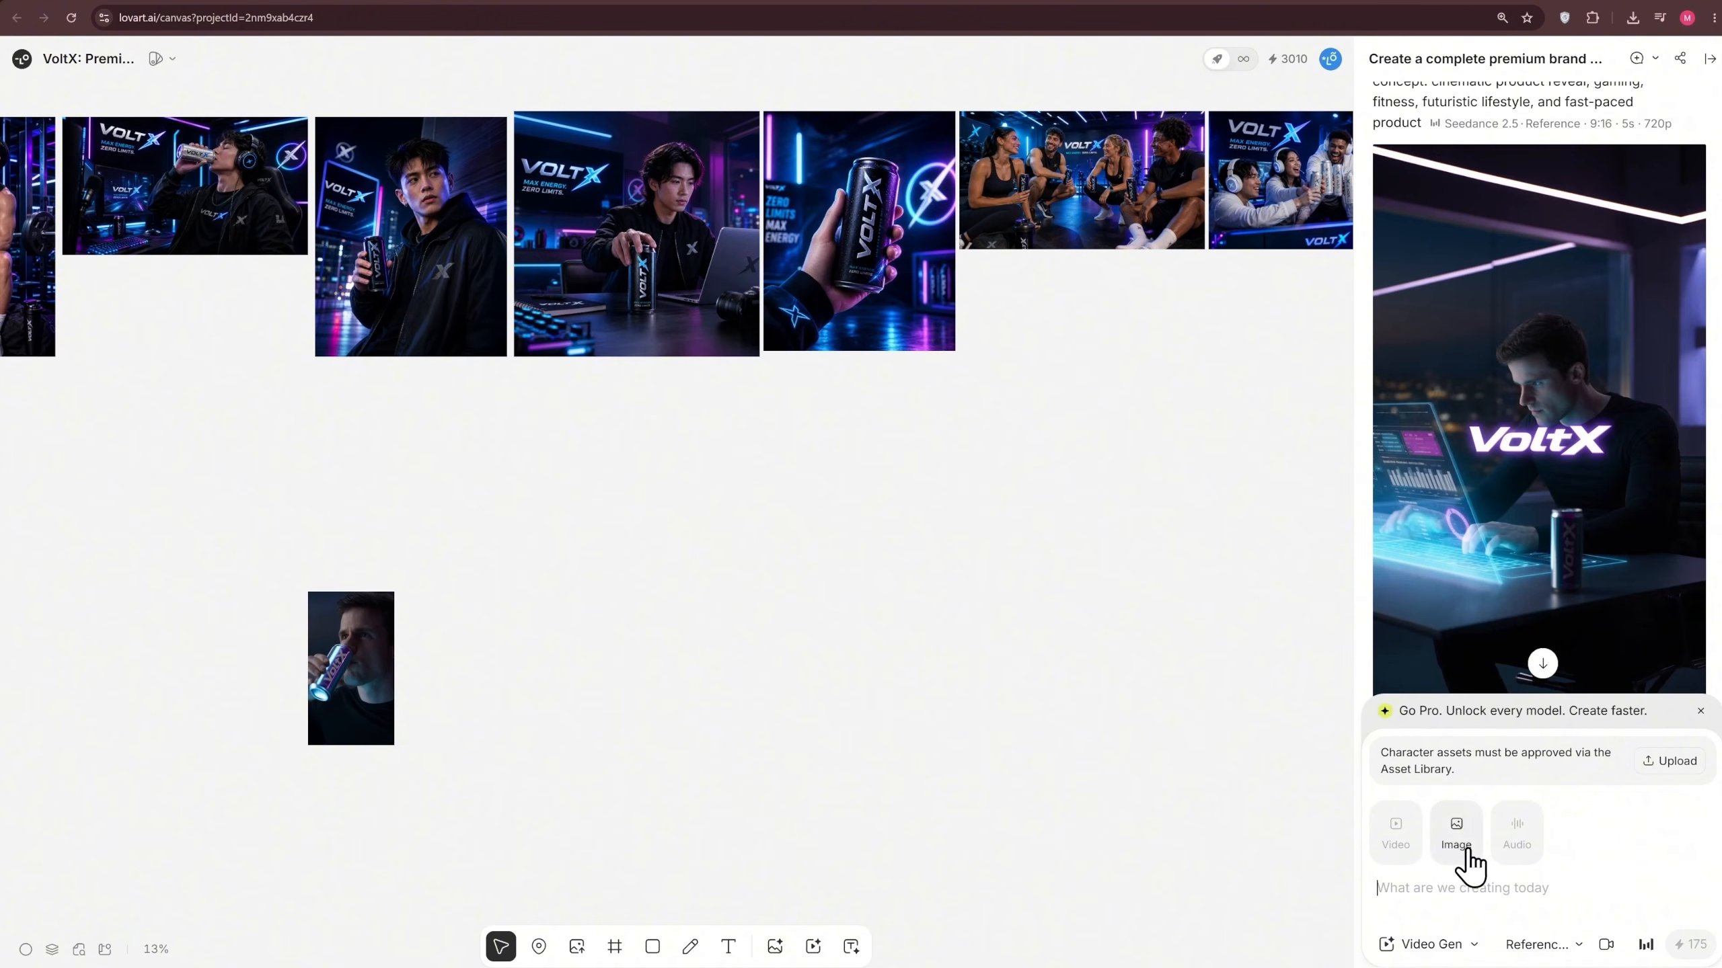
Switch back to Agent mode and submit the prompt "Create logo images for my brand in 5 different color themes."
click(1451, 945)
click(1467, 841)
scroll(1088, 746, down, 6)
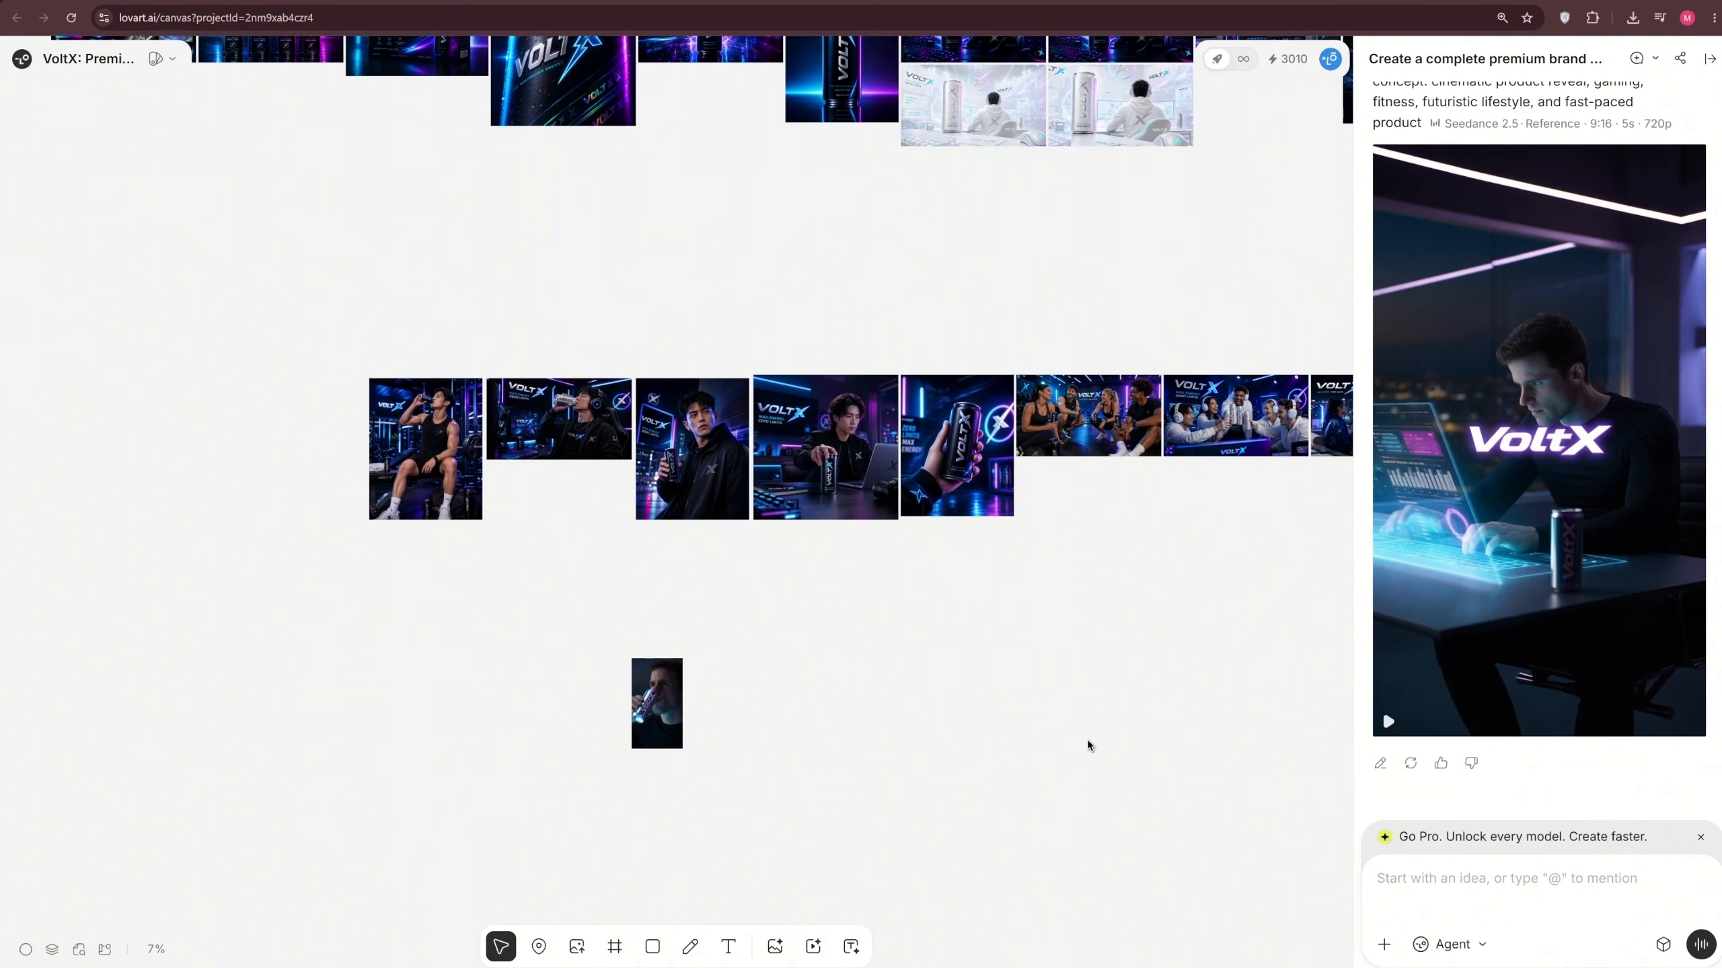
scroll(1087, 728, left, 1)
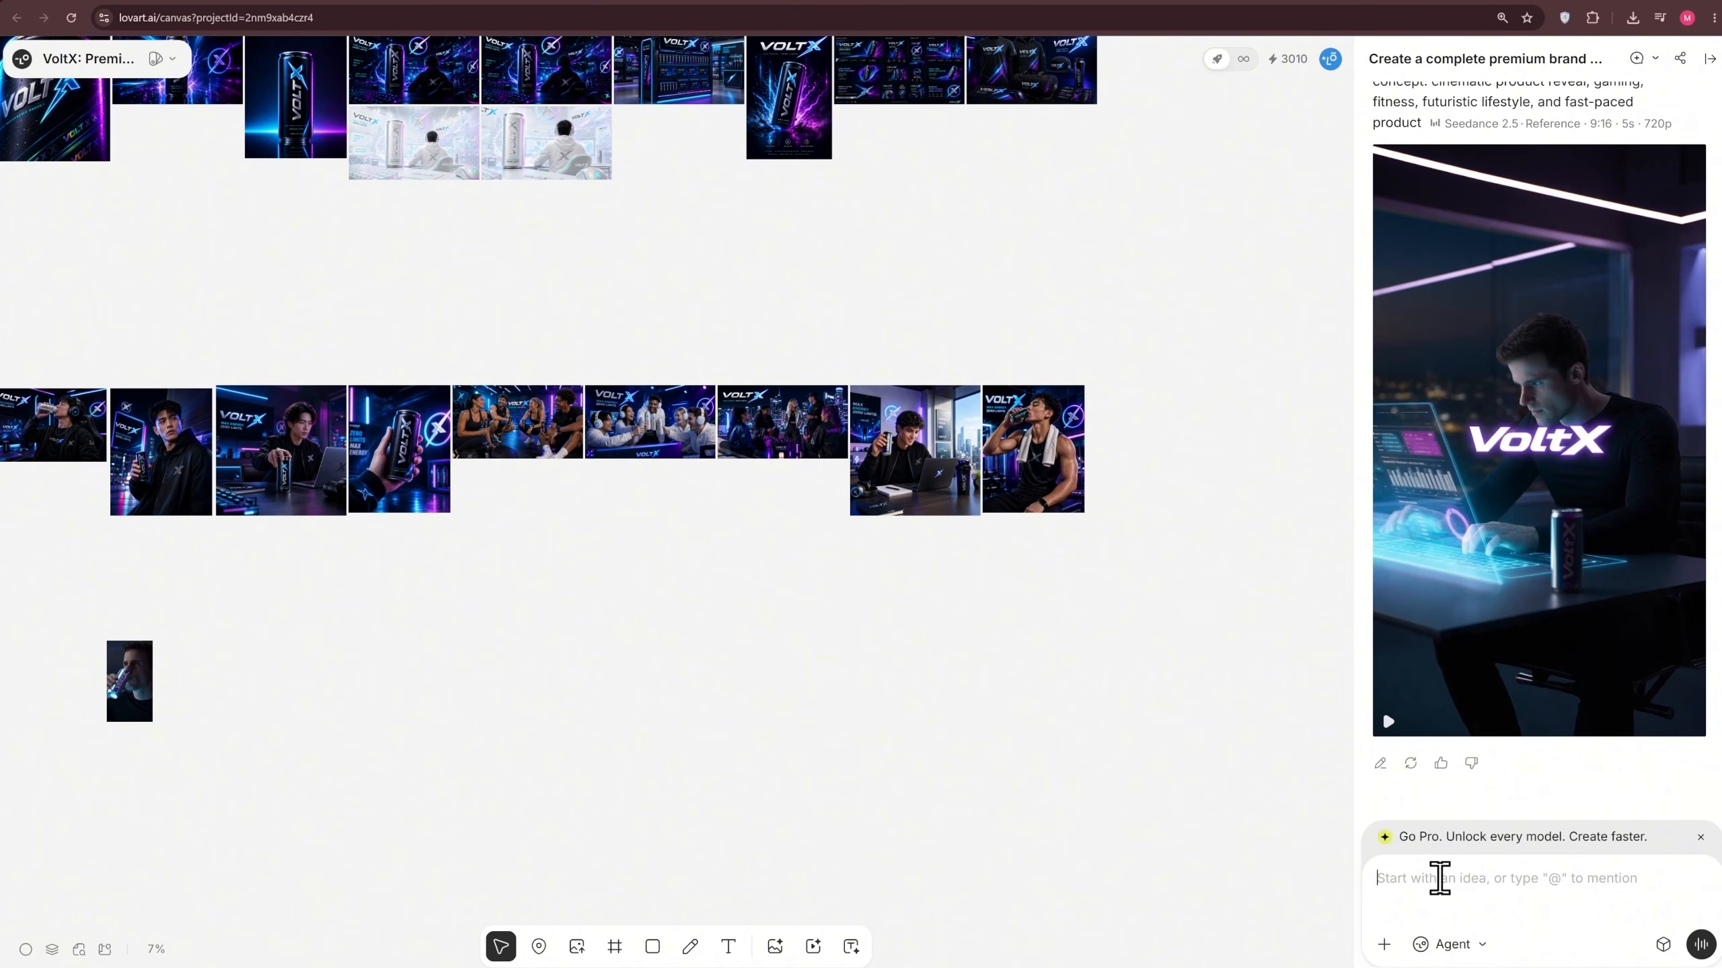
click(1453, 892)
text(Create logo images for my brand in 5 different color themes.)
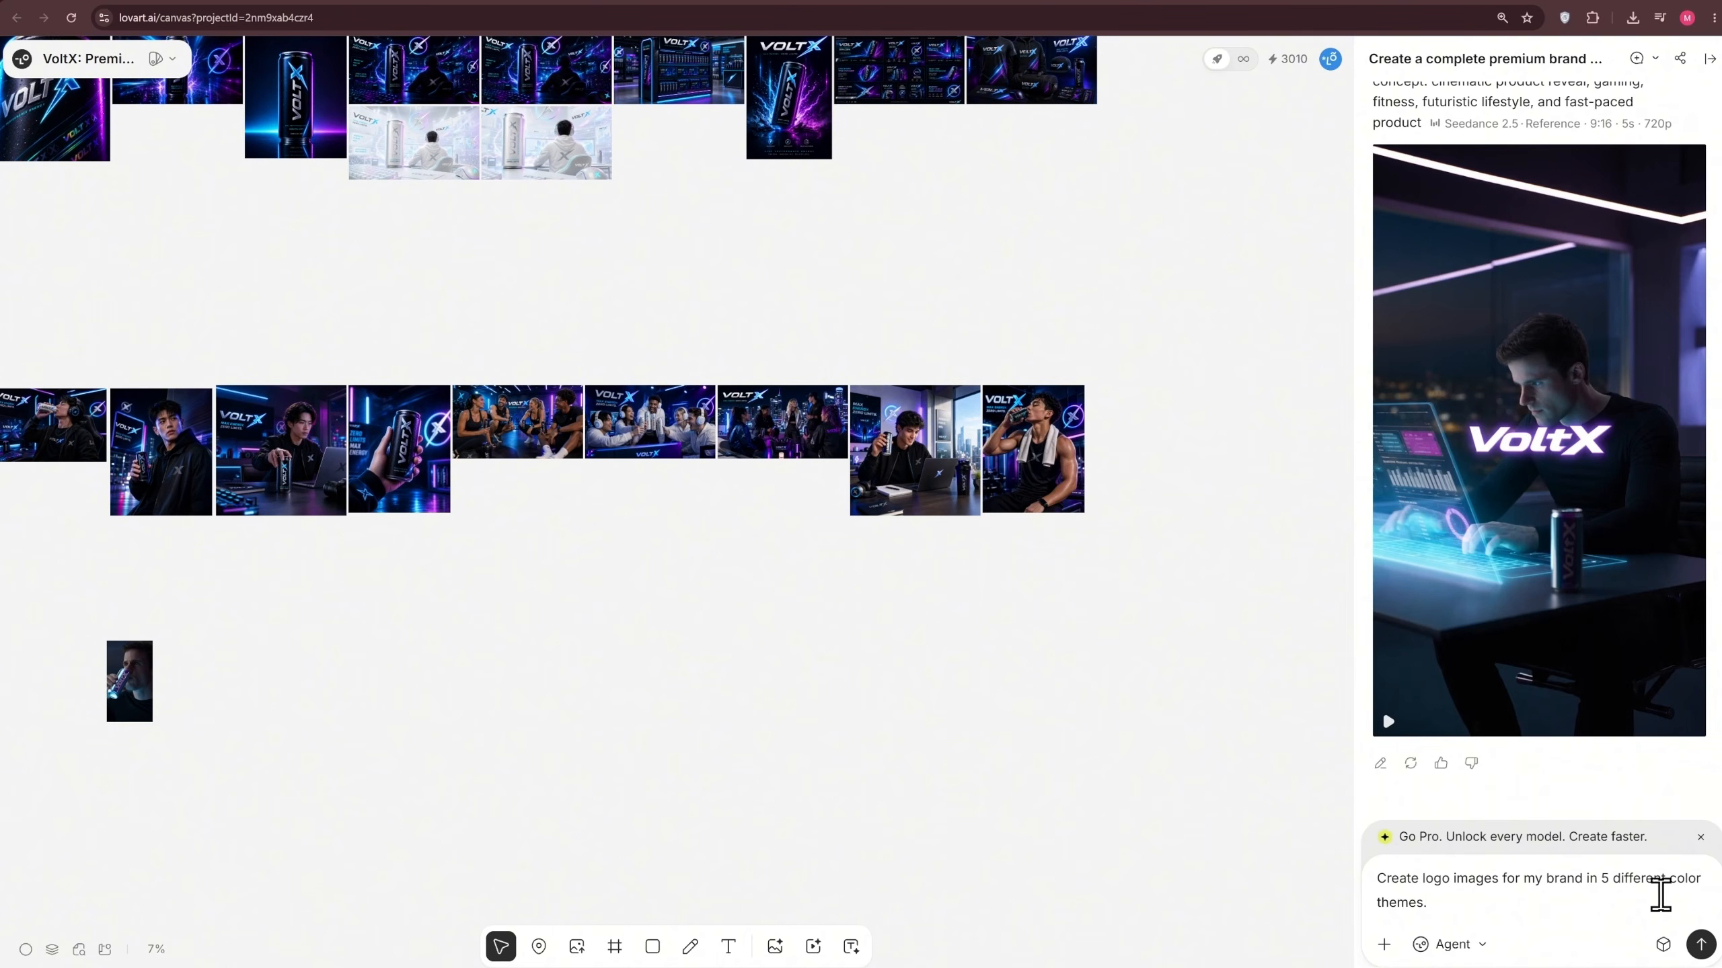
click(1700, 945)
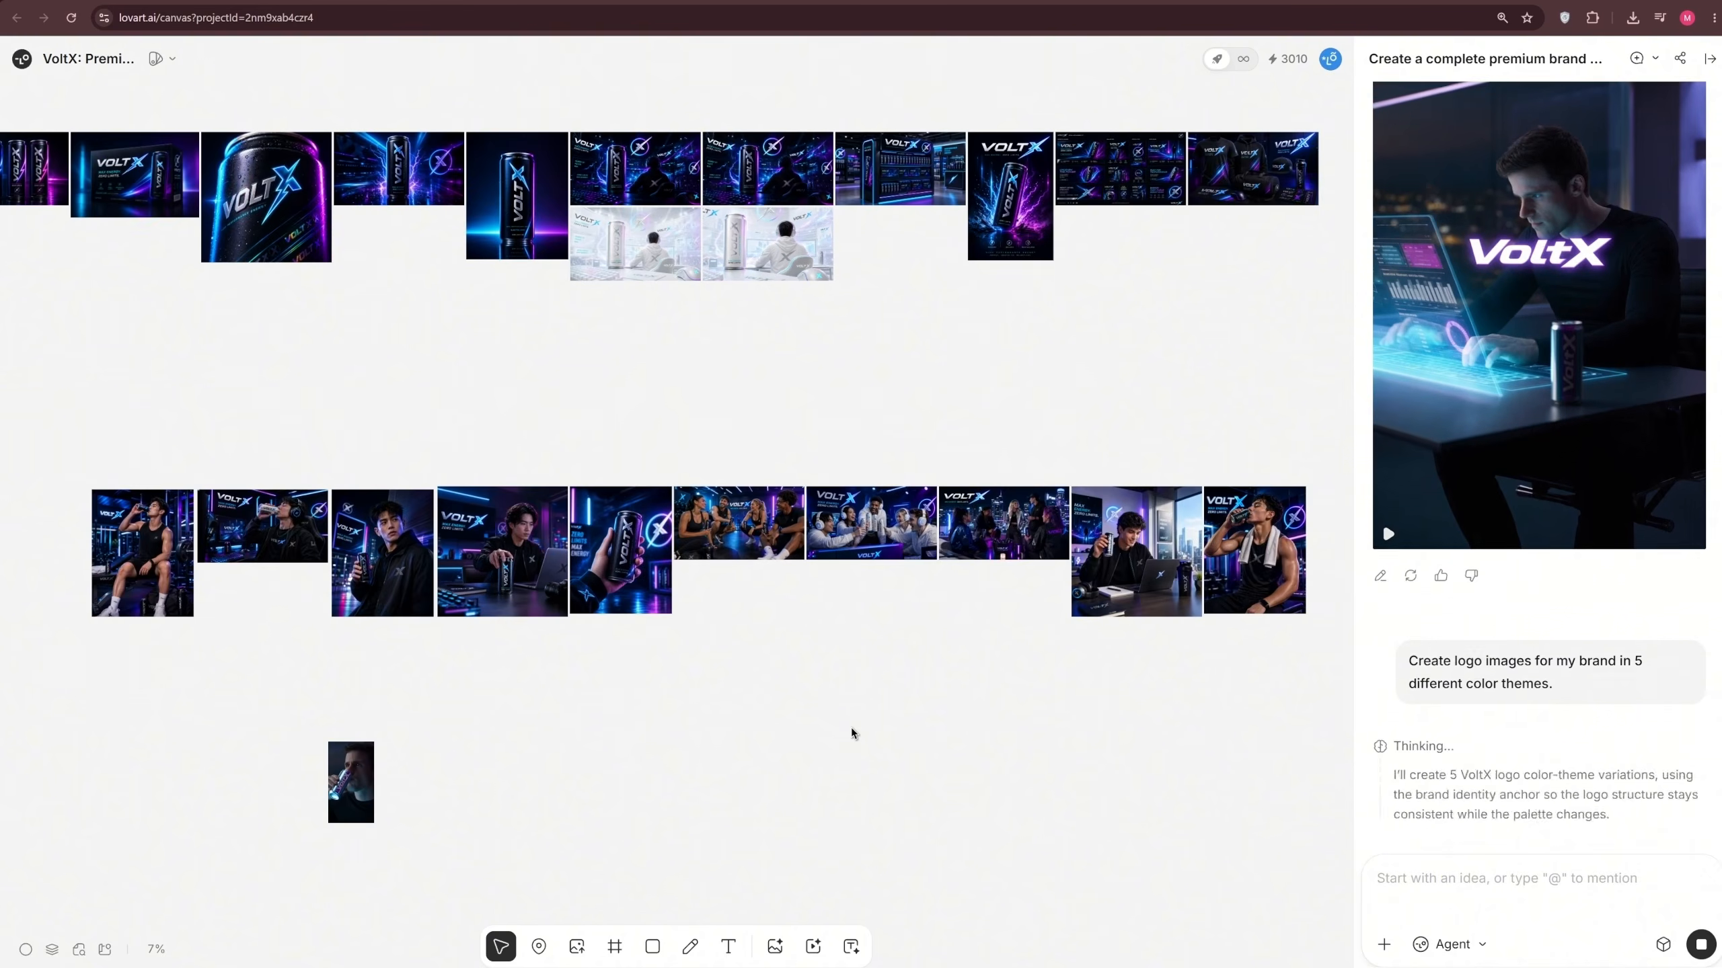
Inspect the generated VoltX logo color themes on the canvas, selecting the light silver and cyberpunk versions
scroll(326, 739, up, 5)
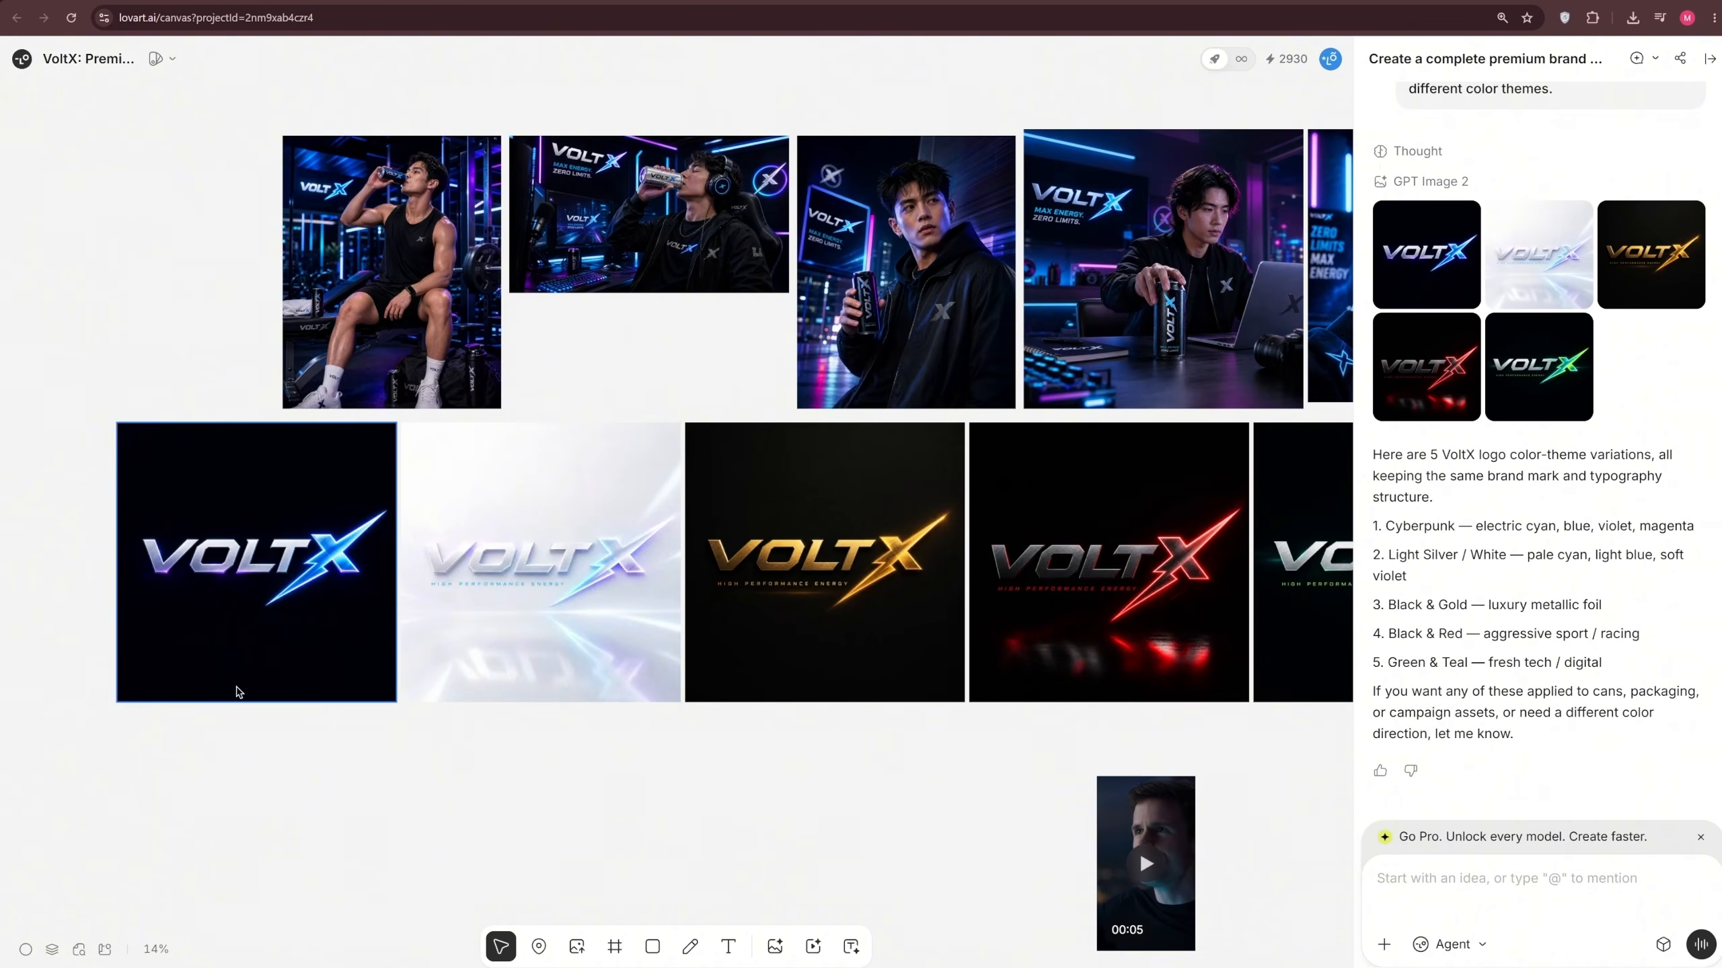
click(536, 611)
scroll(1184, 779, right, 2)
scroll(847, 746, up, 1)
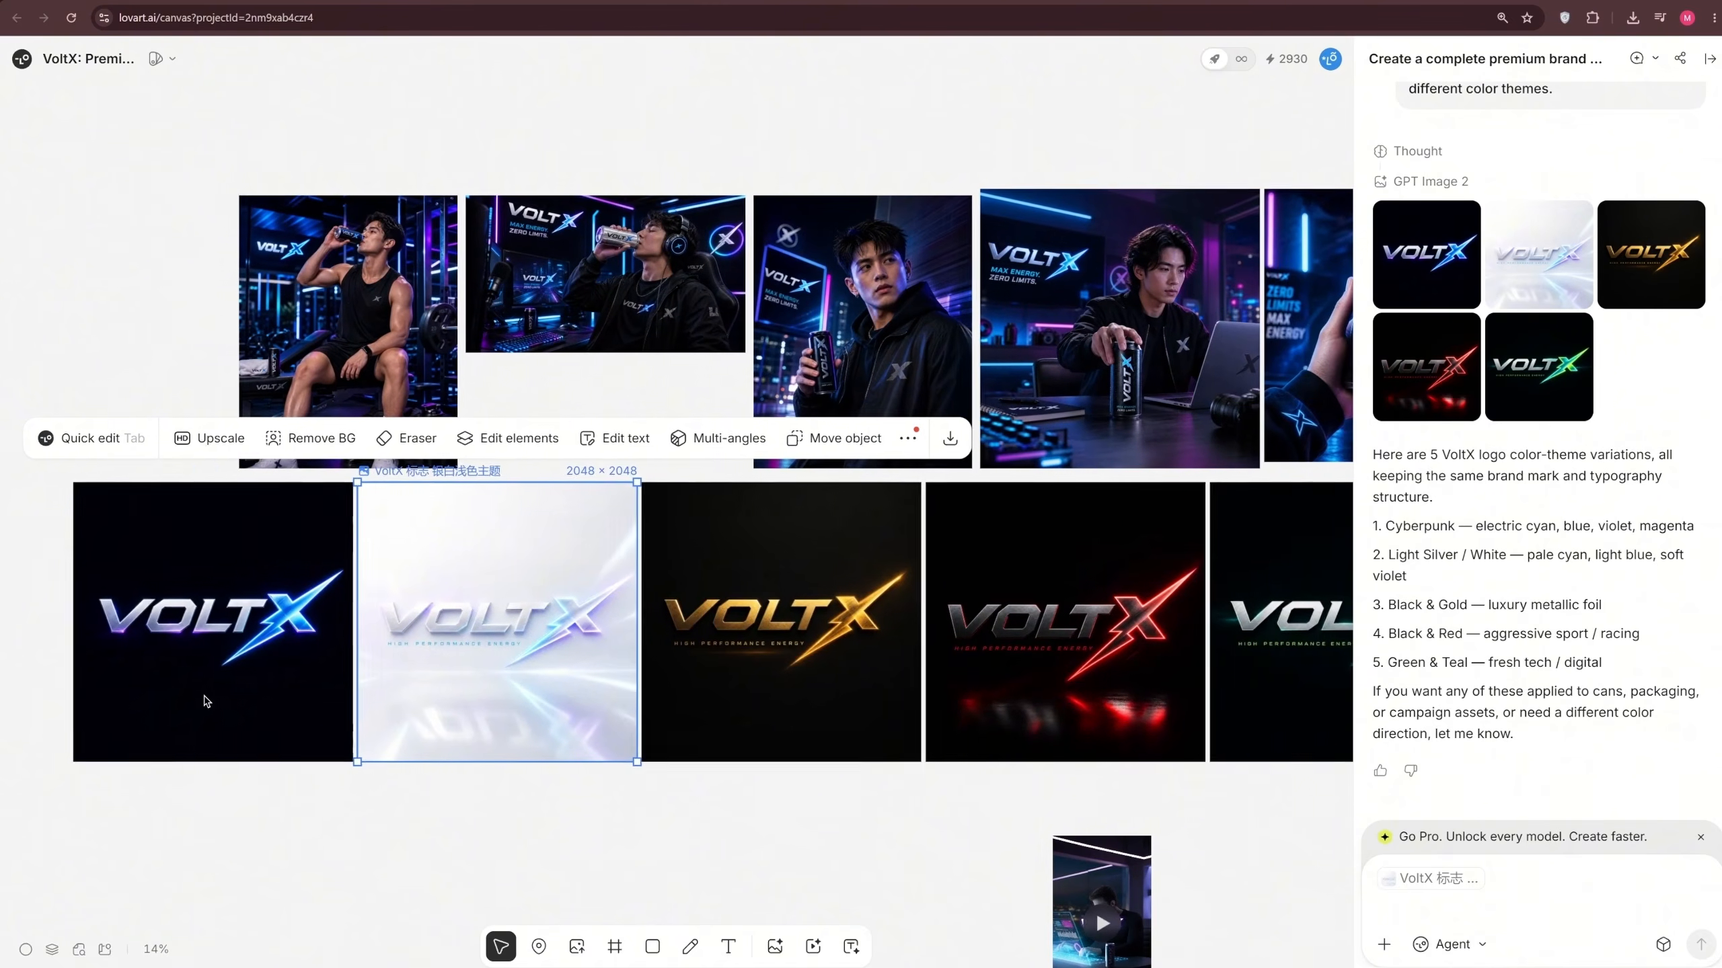
click(207, 700)
scroll(859, 649, up, 3)
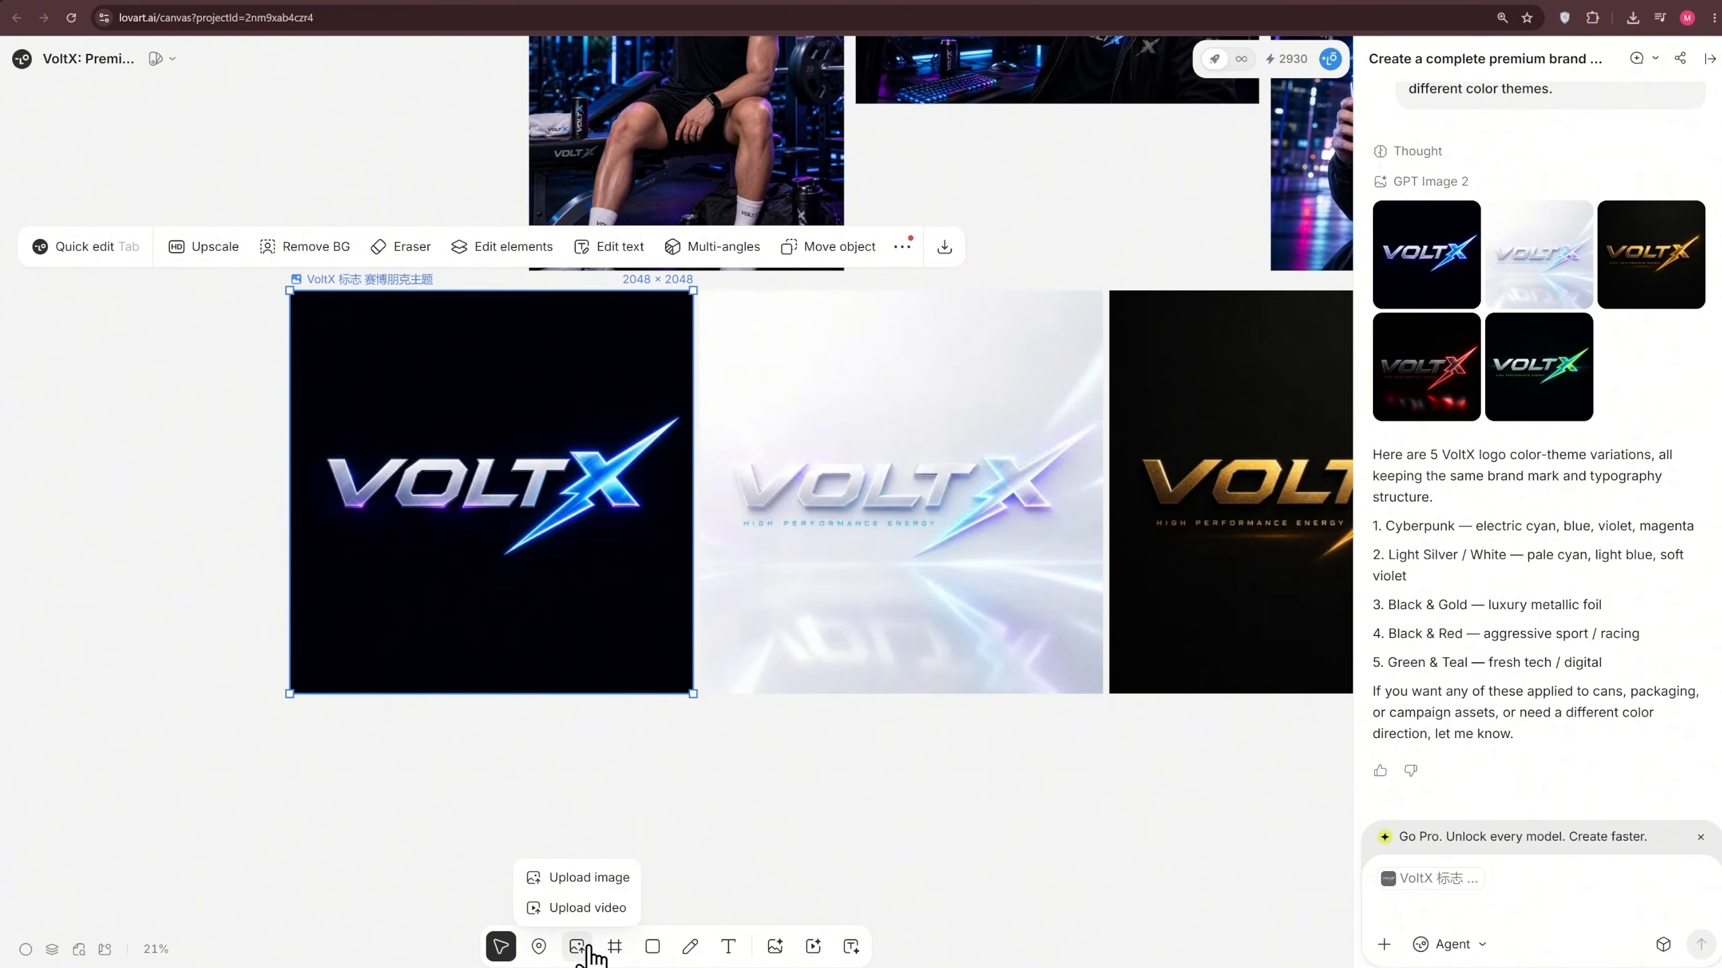
Look over the canvas tools and the Font Generator's image reference and style description options, and close the generator
click(538, 947)
click(501, 947)
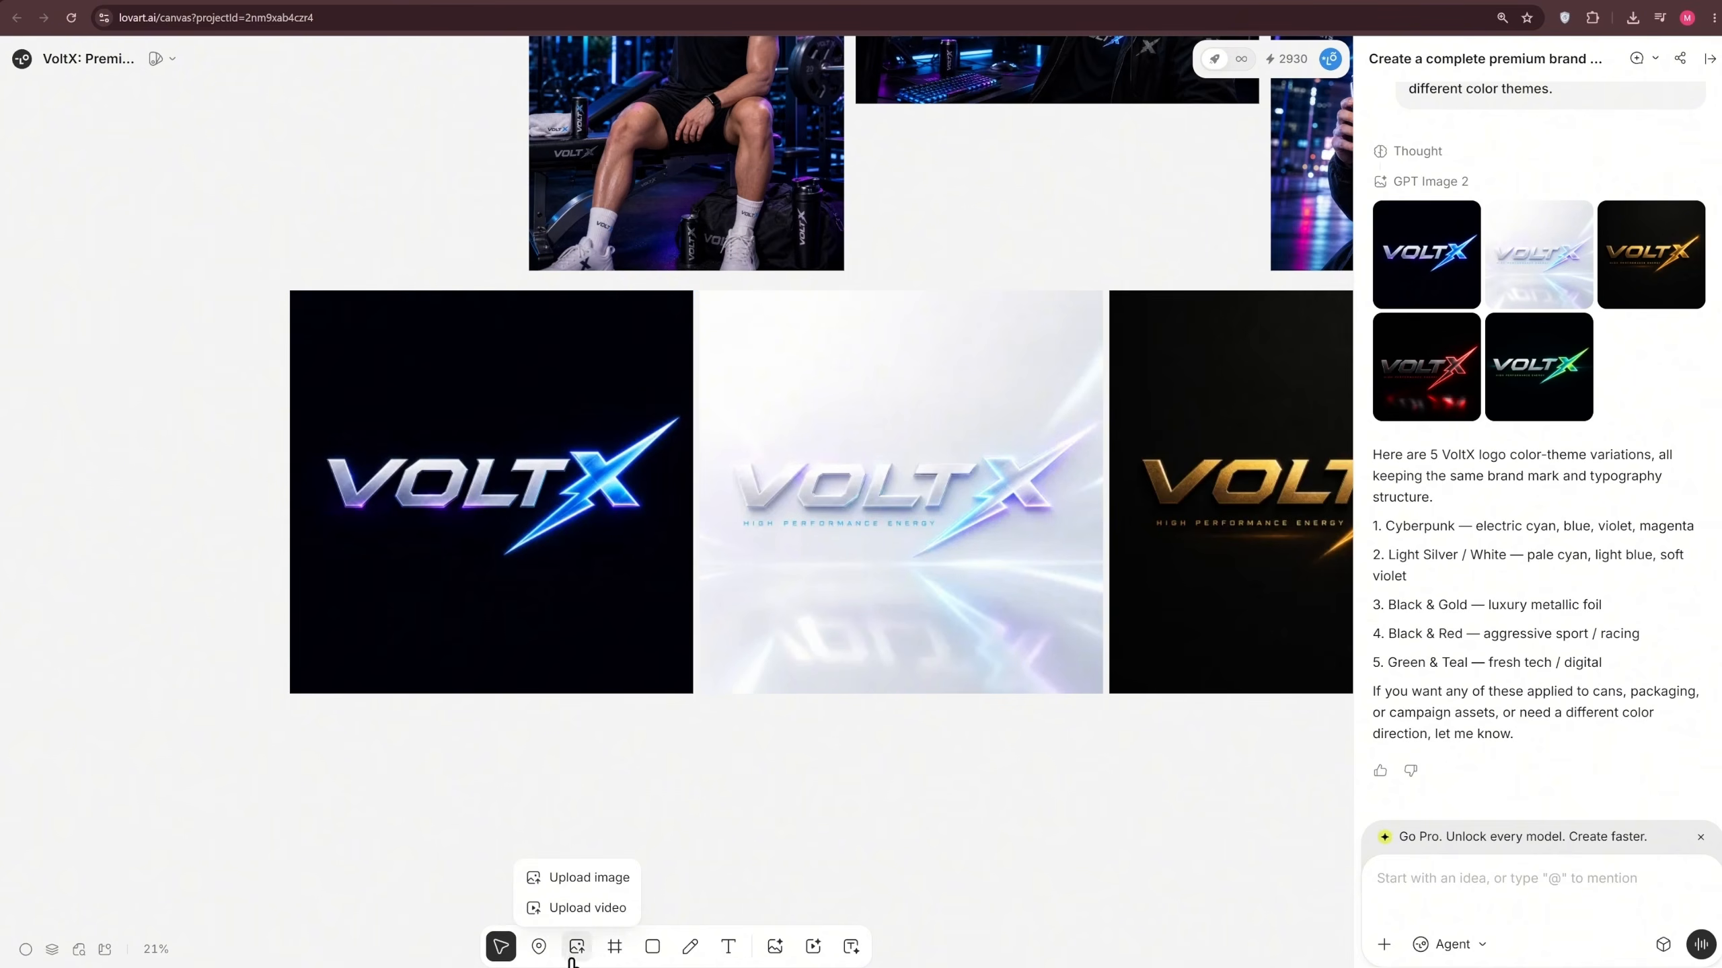
mouse_move(664, 956)
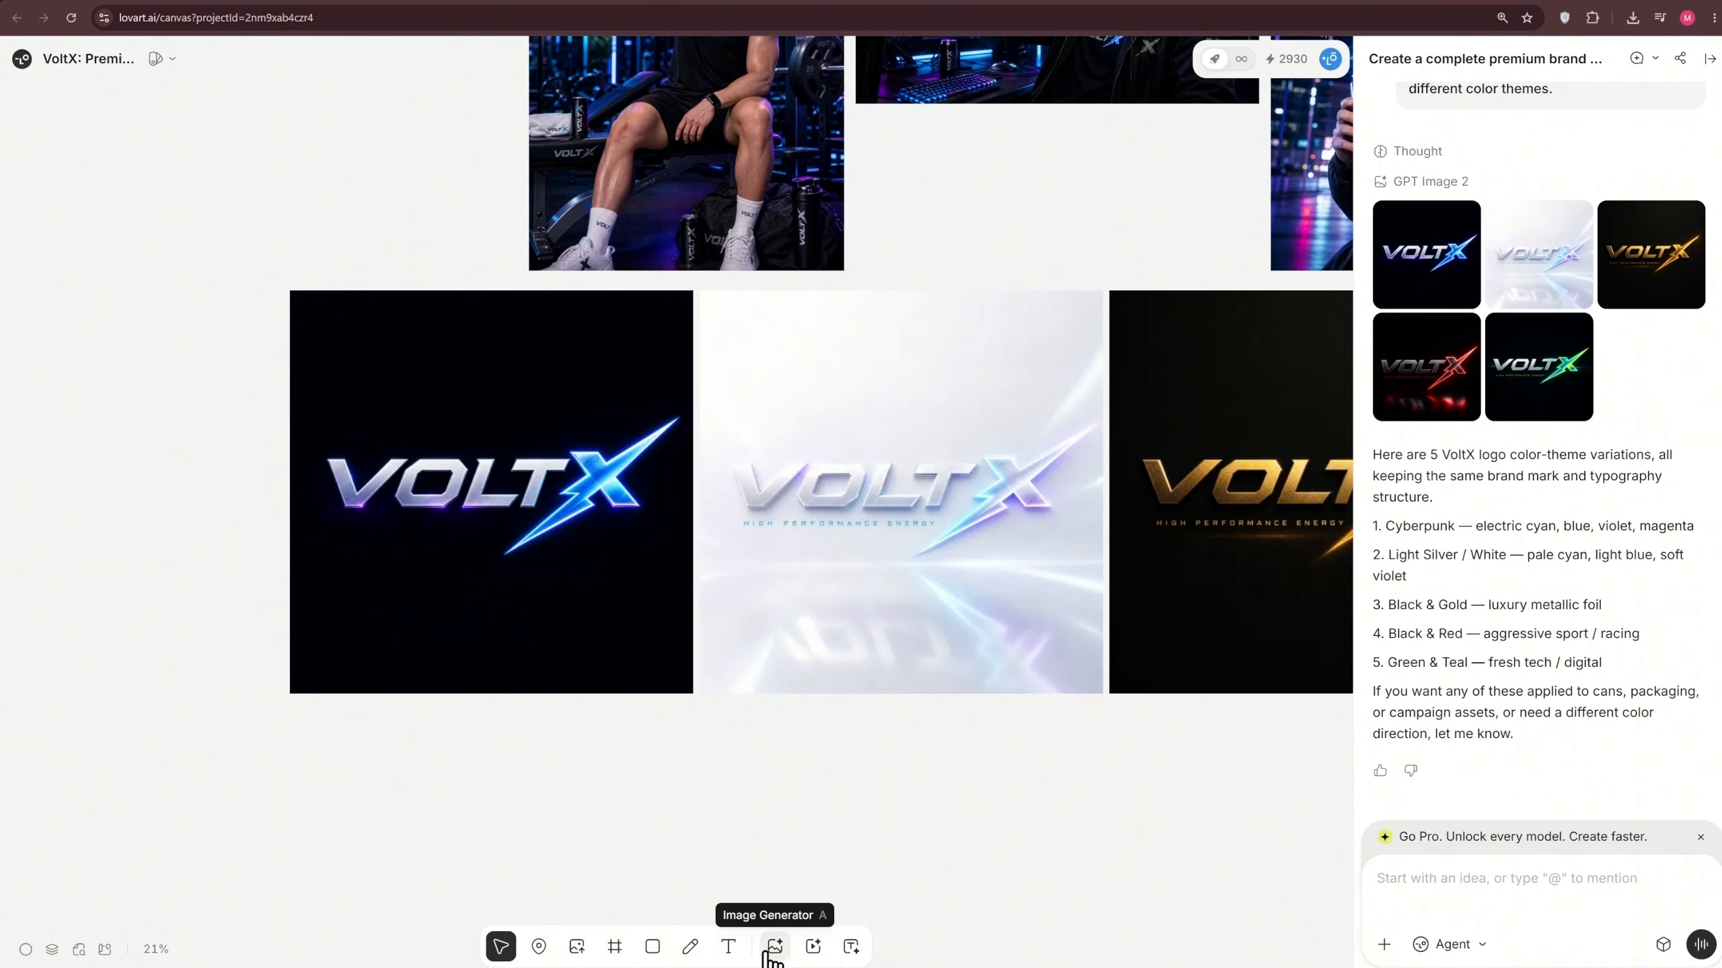
click(851, 947)
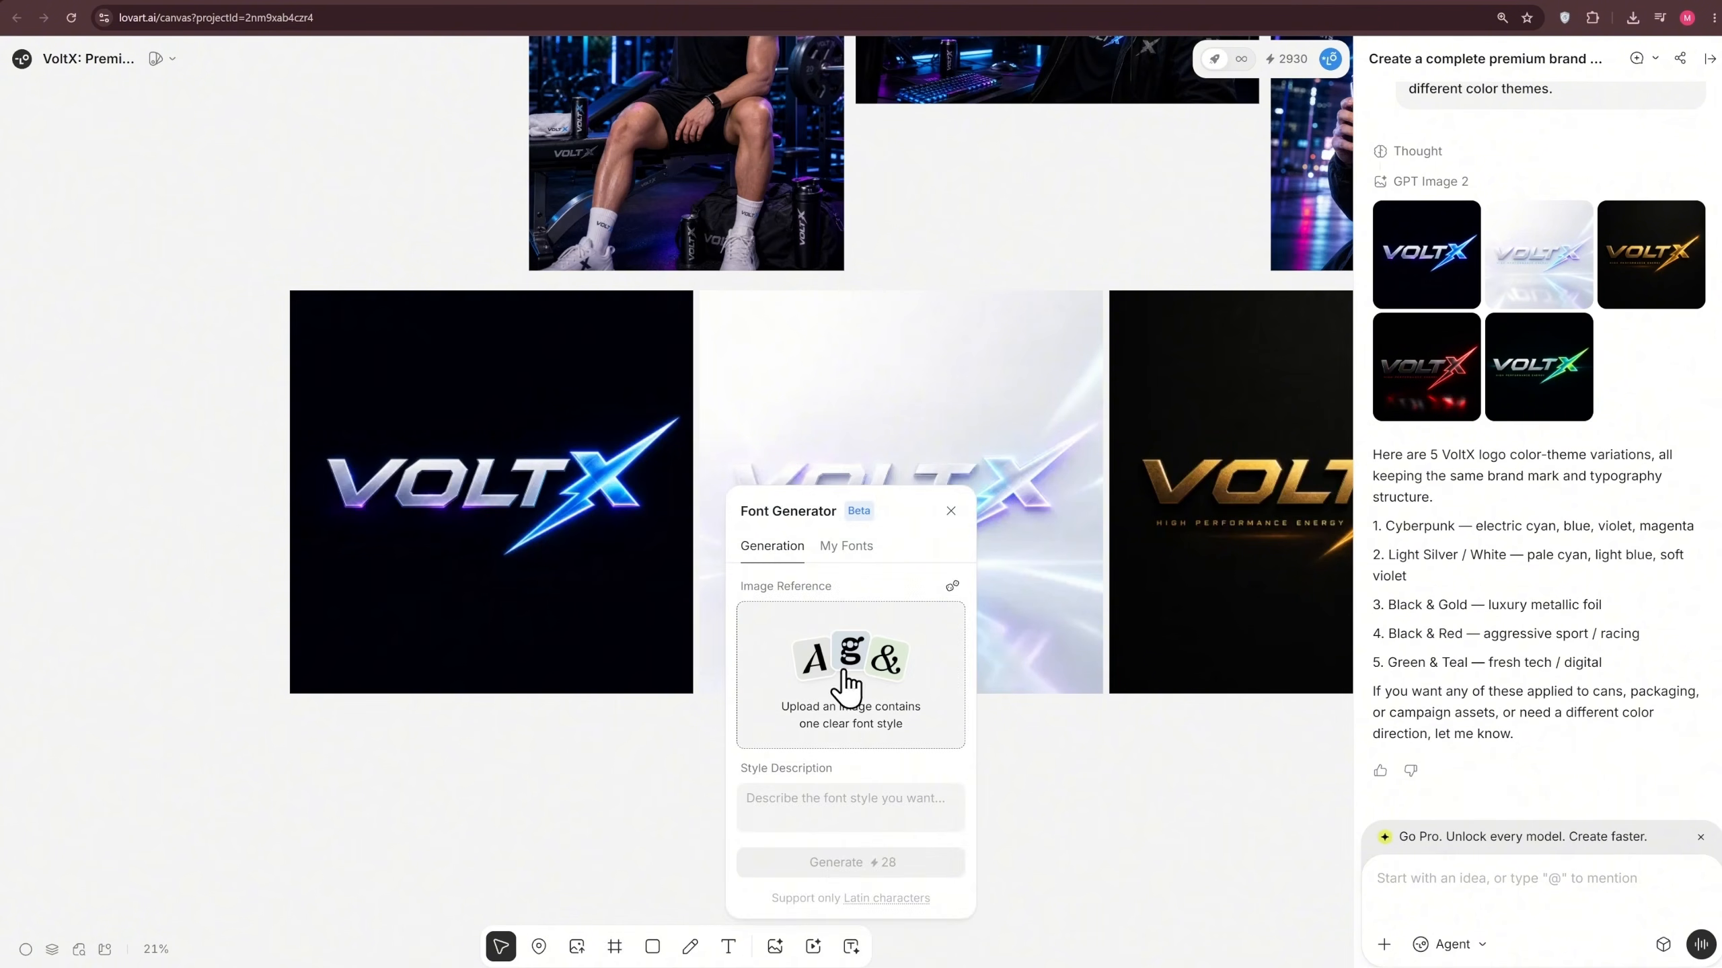
click(948, 510)
scroll(1177, 769, down, 10)
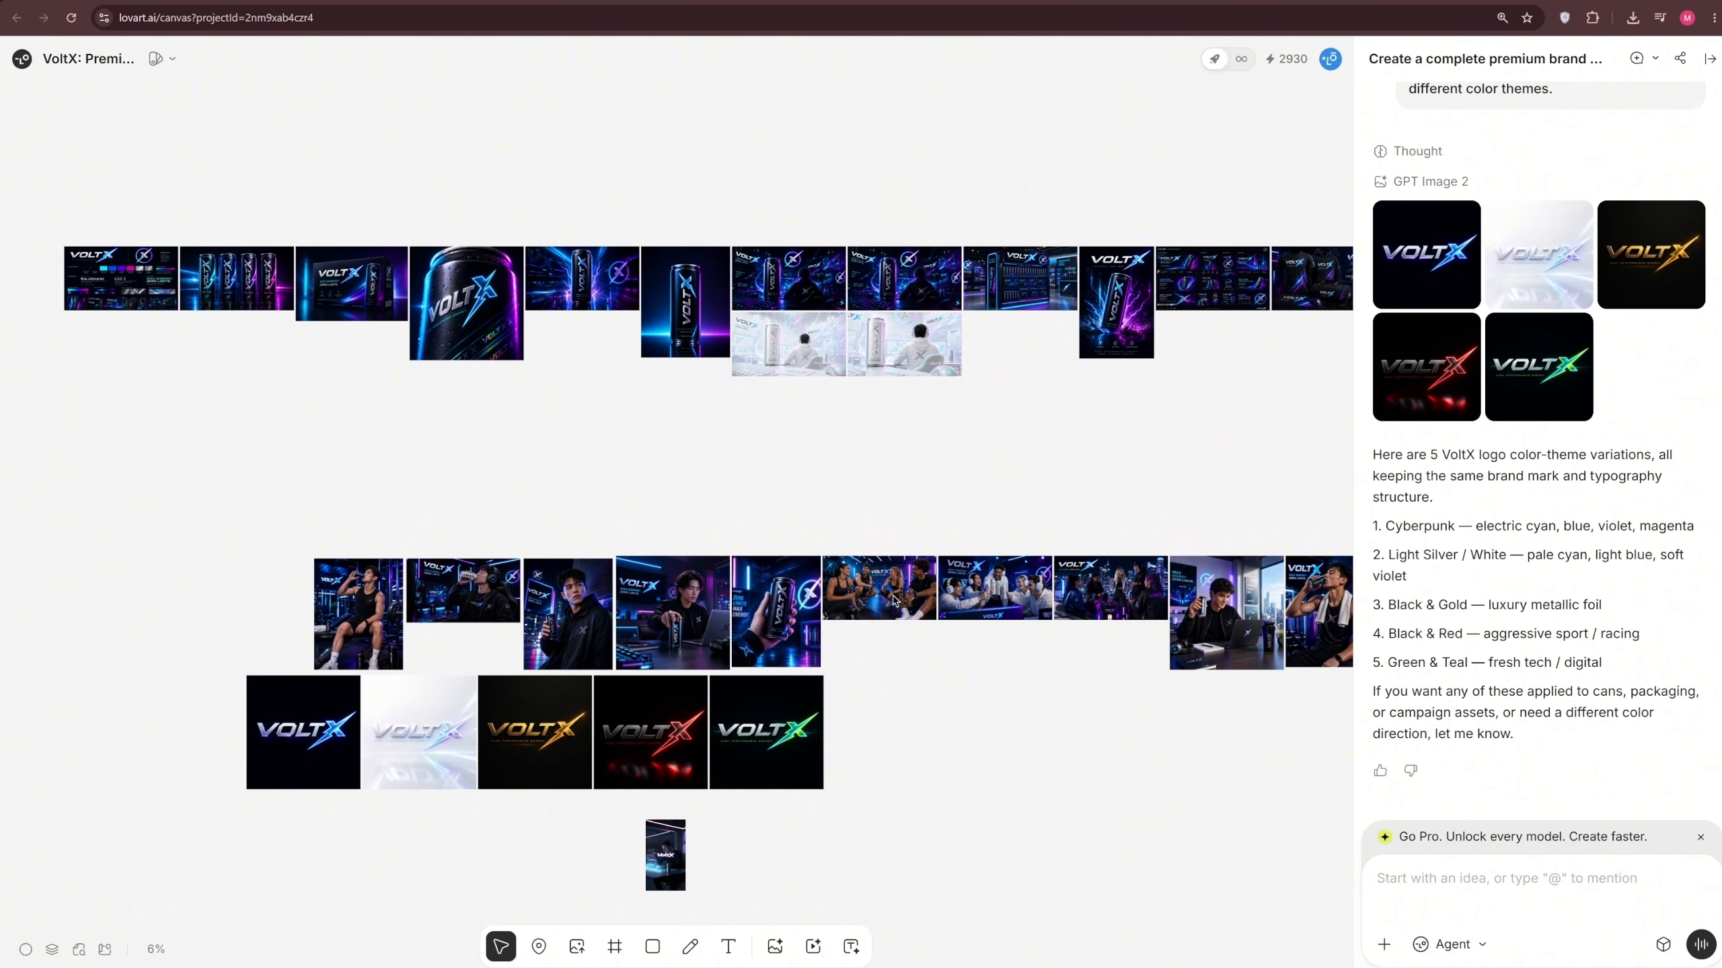
Leave the canvas for the Lovart home page, open the Brand Kit section and create a new brand kit
click(21, 59)
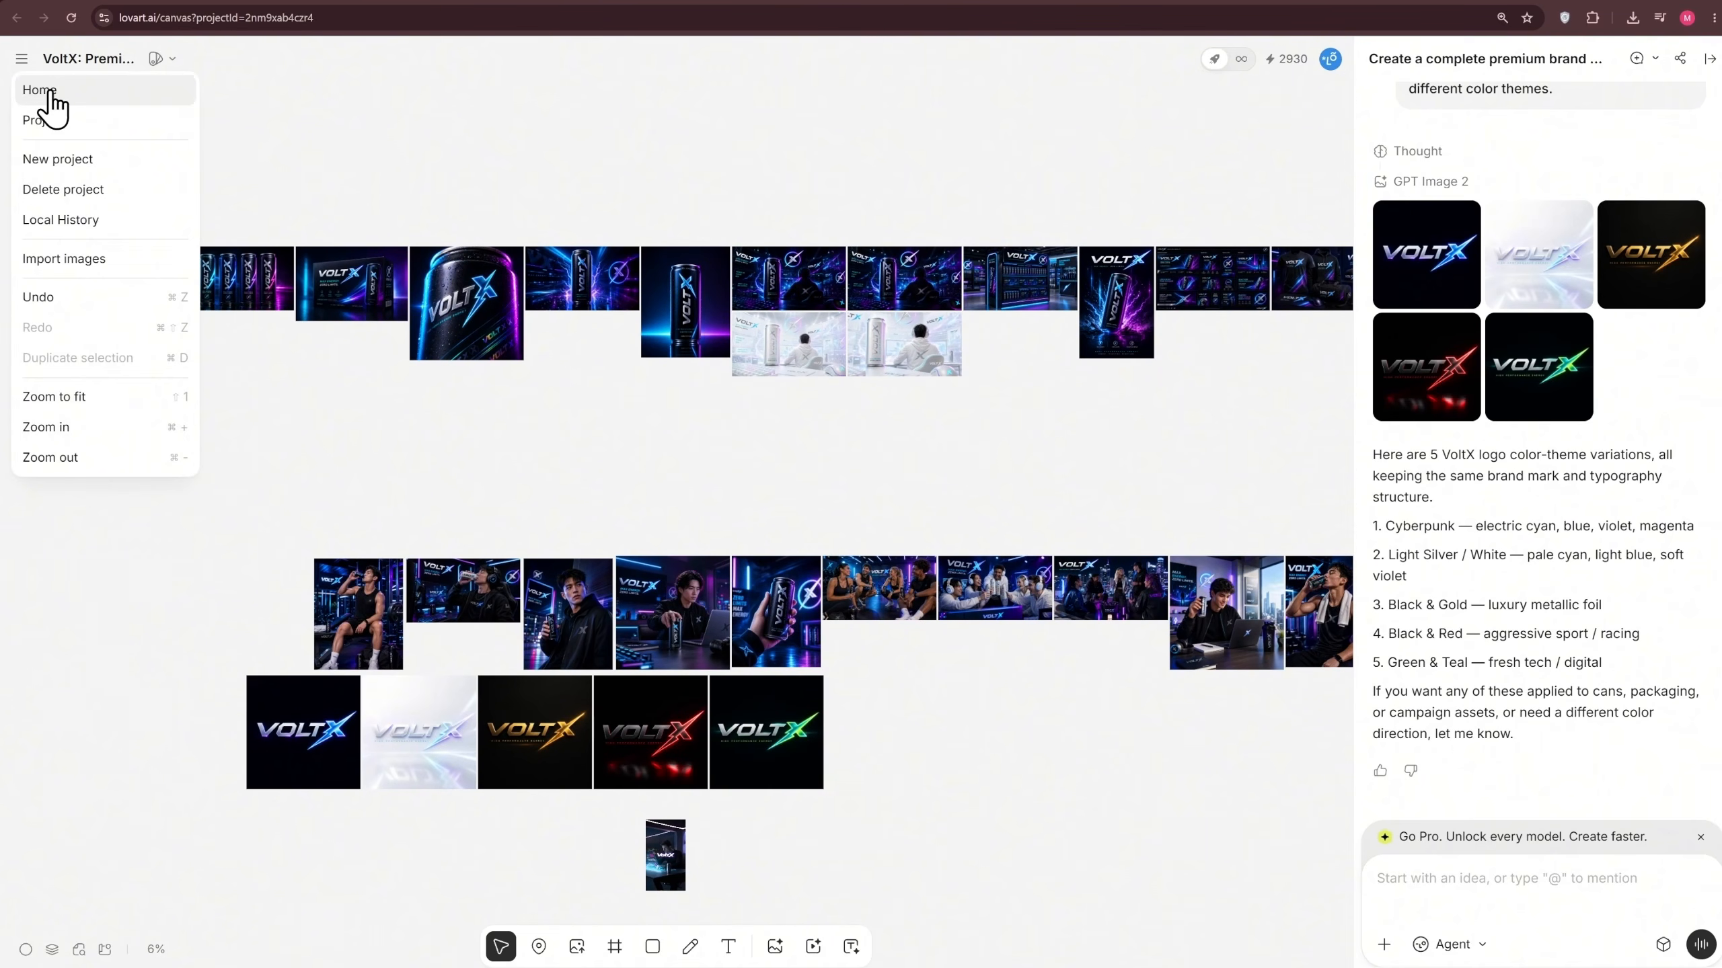
click(50, 93)
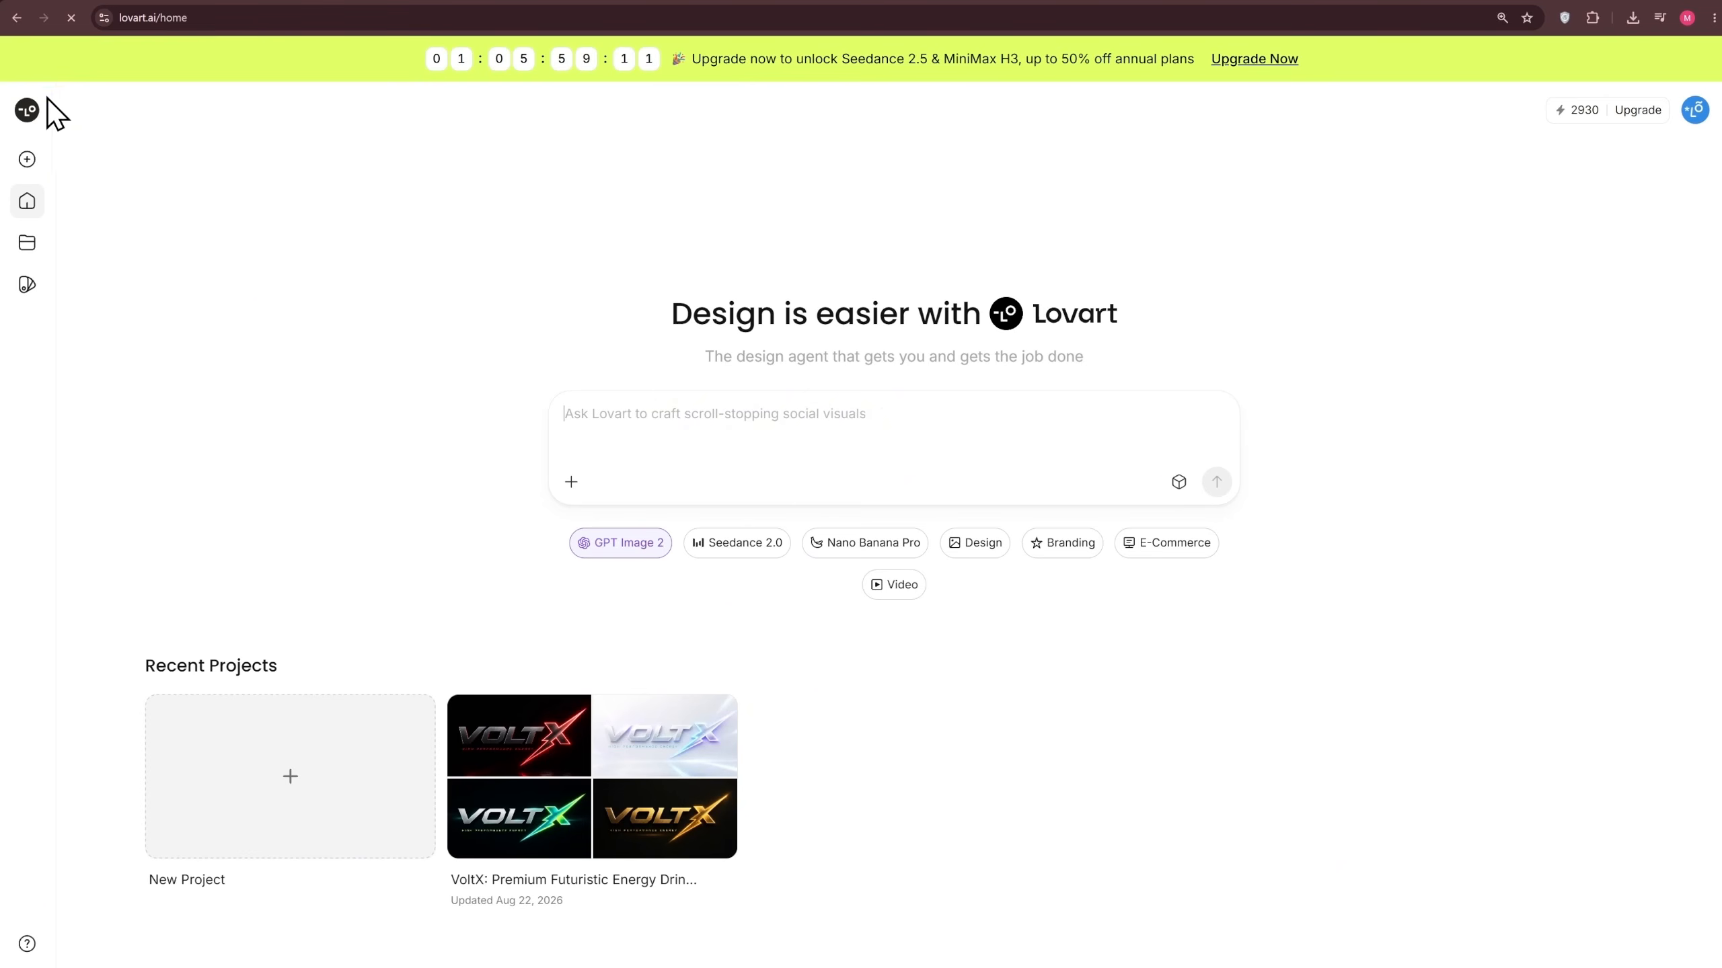
click(27, 285)
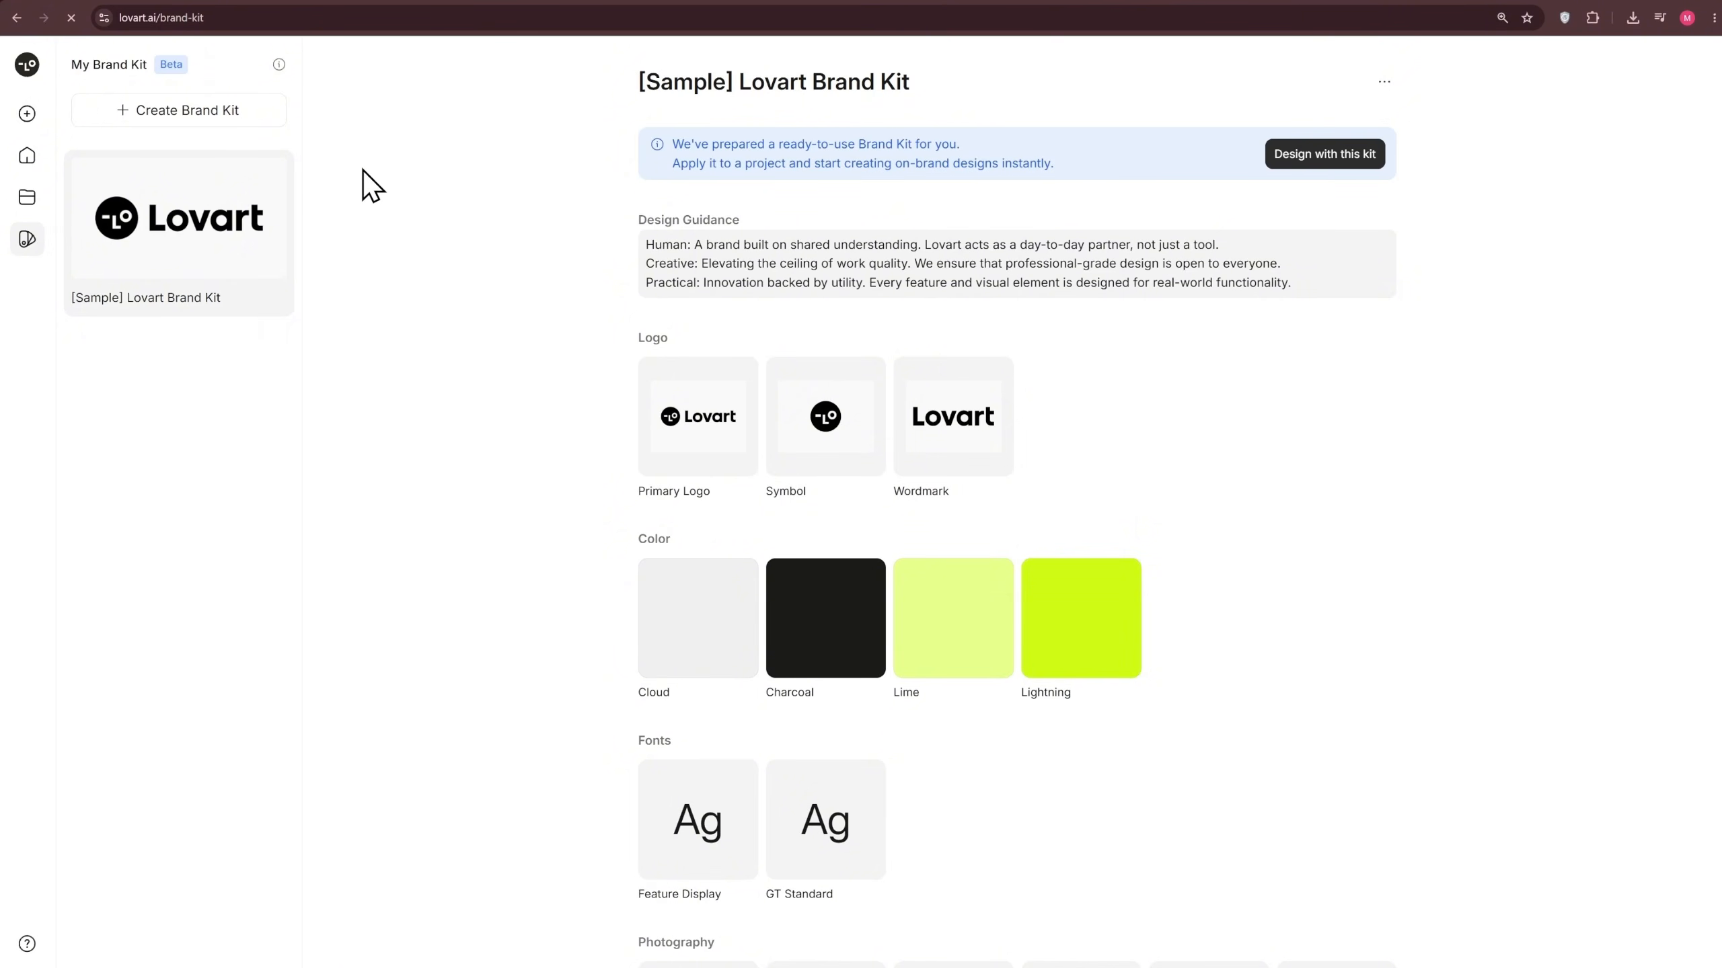
click(183, 122)
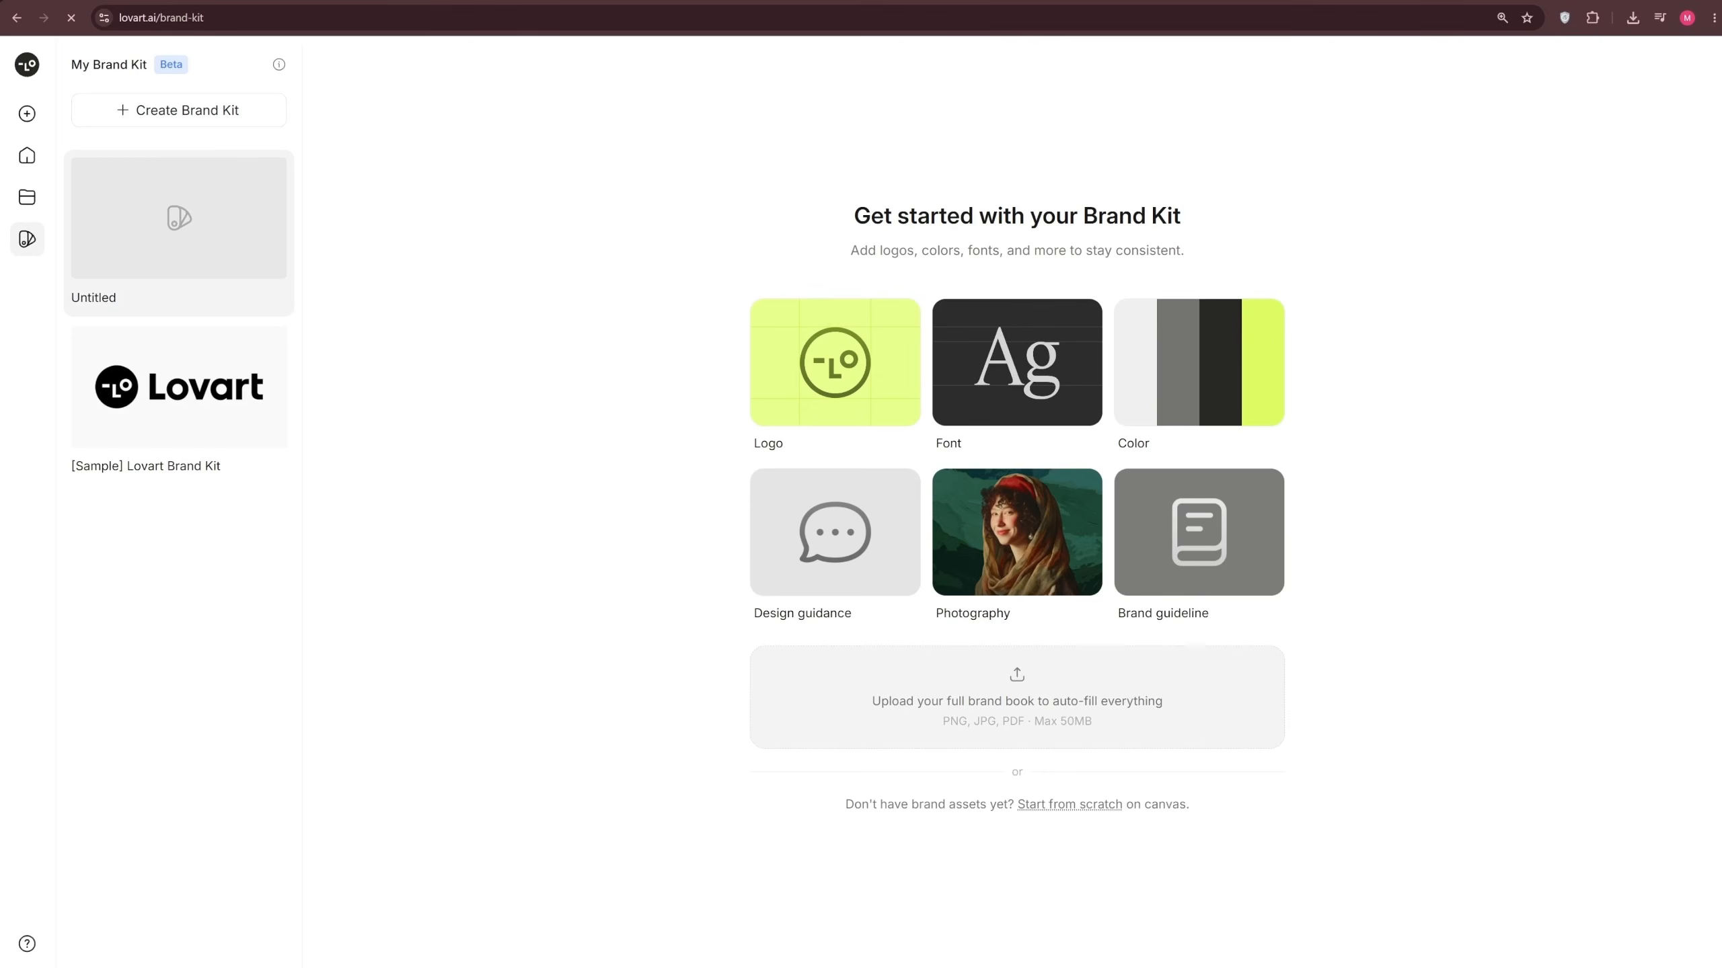
Upload the VoltX brand book image to the new kit, review the extracted design guidance, logos and colors, and import the assets
click(1017, 706)
double_click(243, 136)
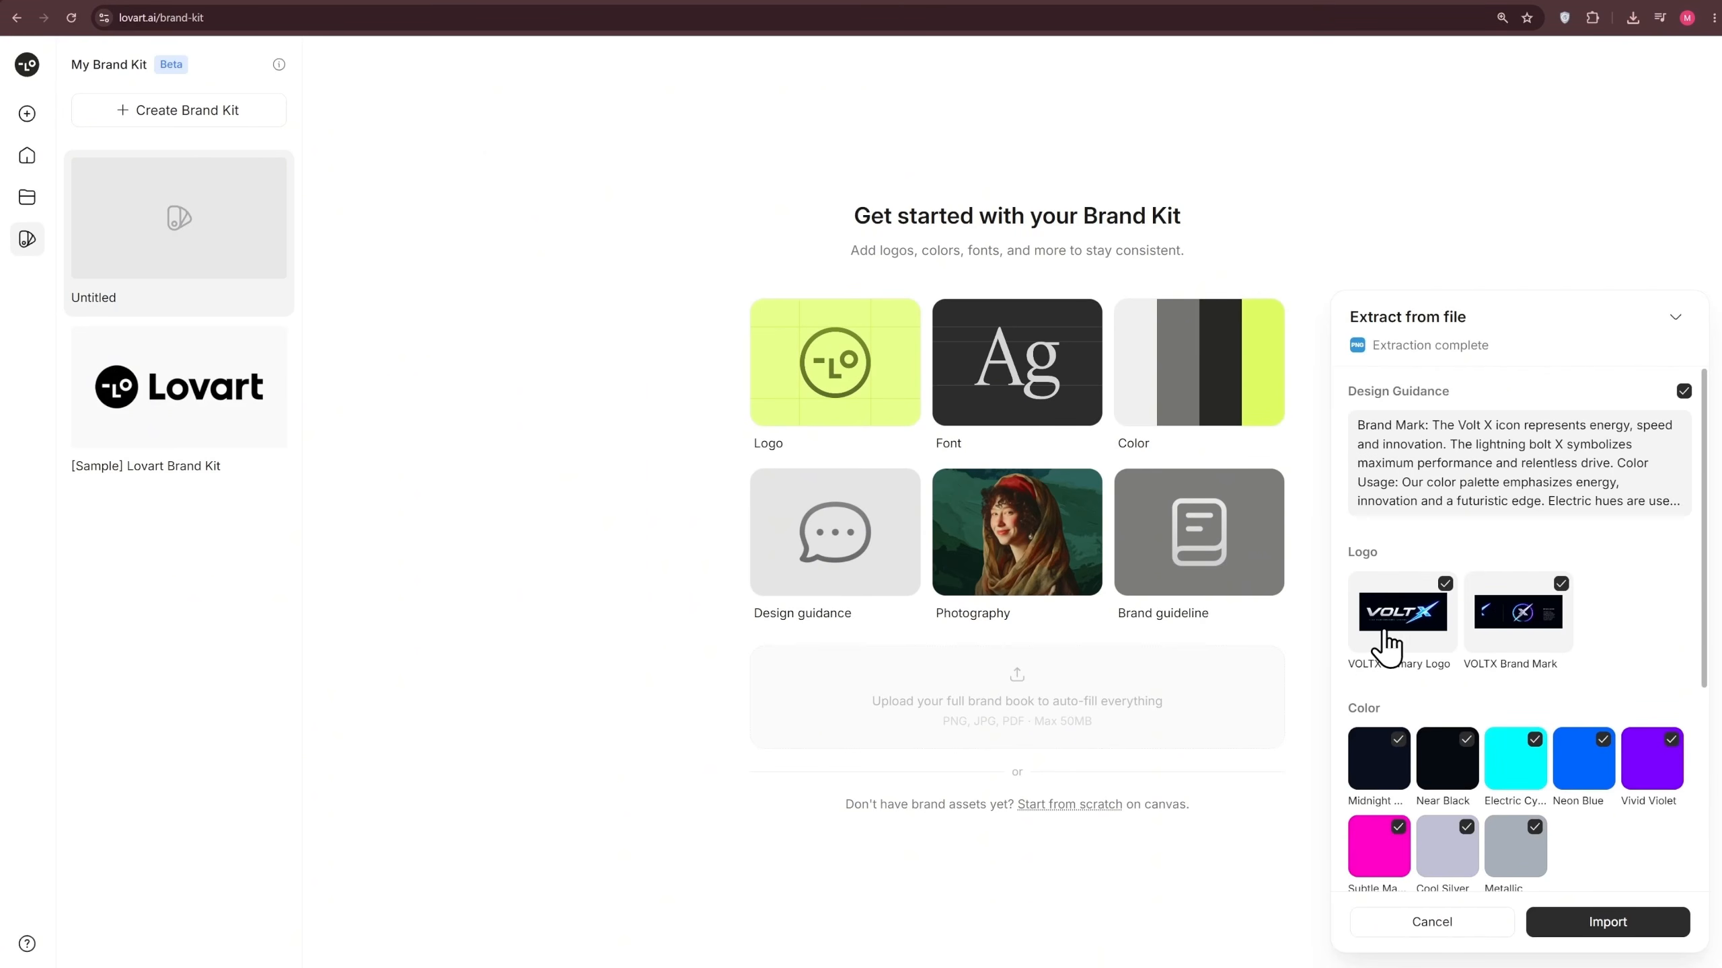
scroll(1606, 646, down, 5)
scroll(1589, 559, down, 1)
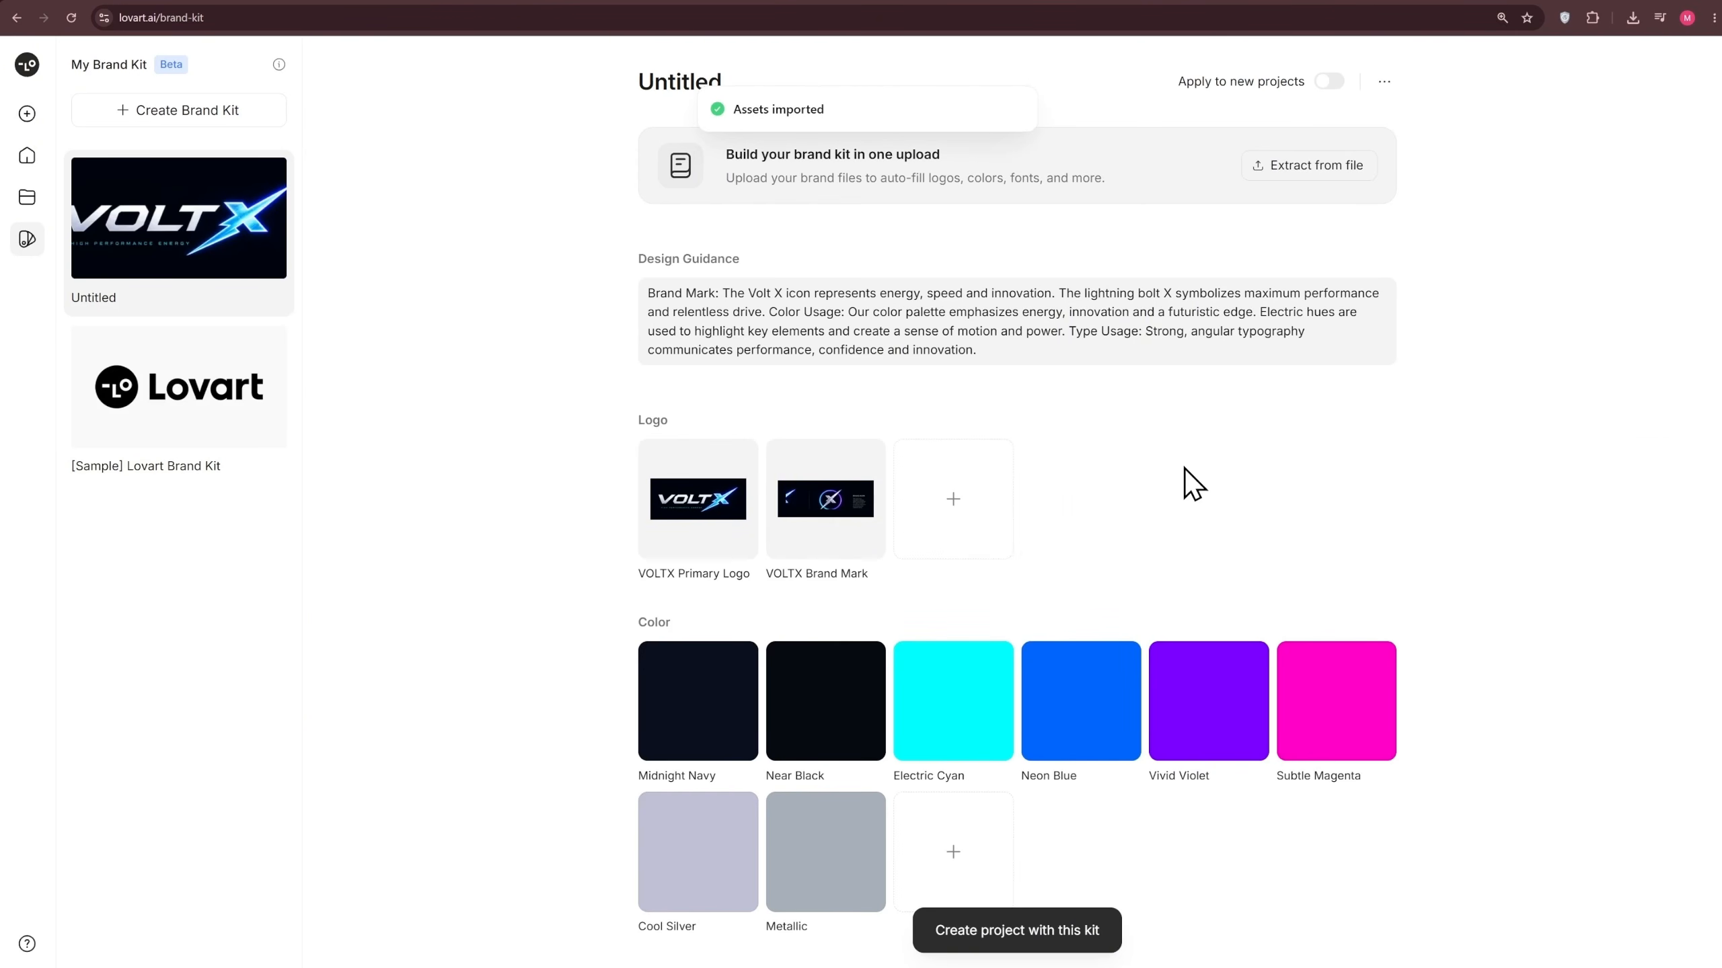
Add the AR One Sans font from the font library to the brand kit's fonts
scroll(1193, 483, down, 6)
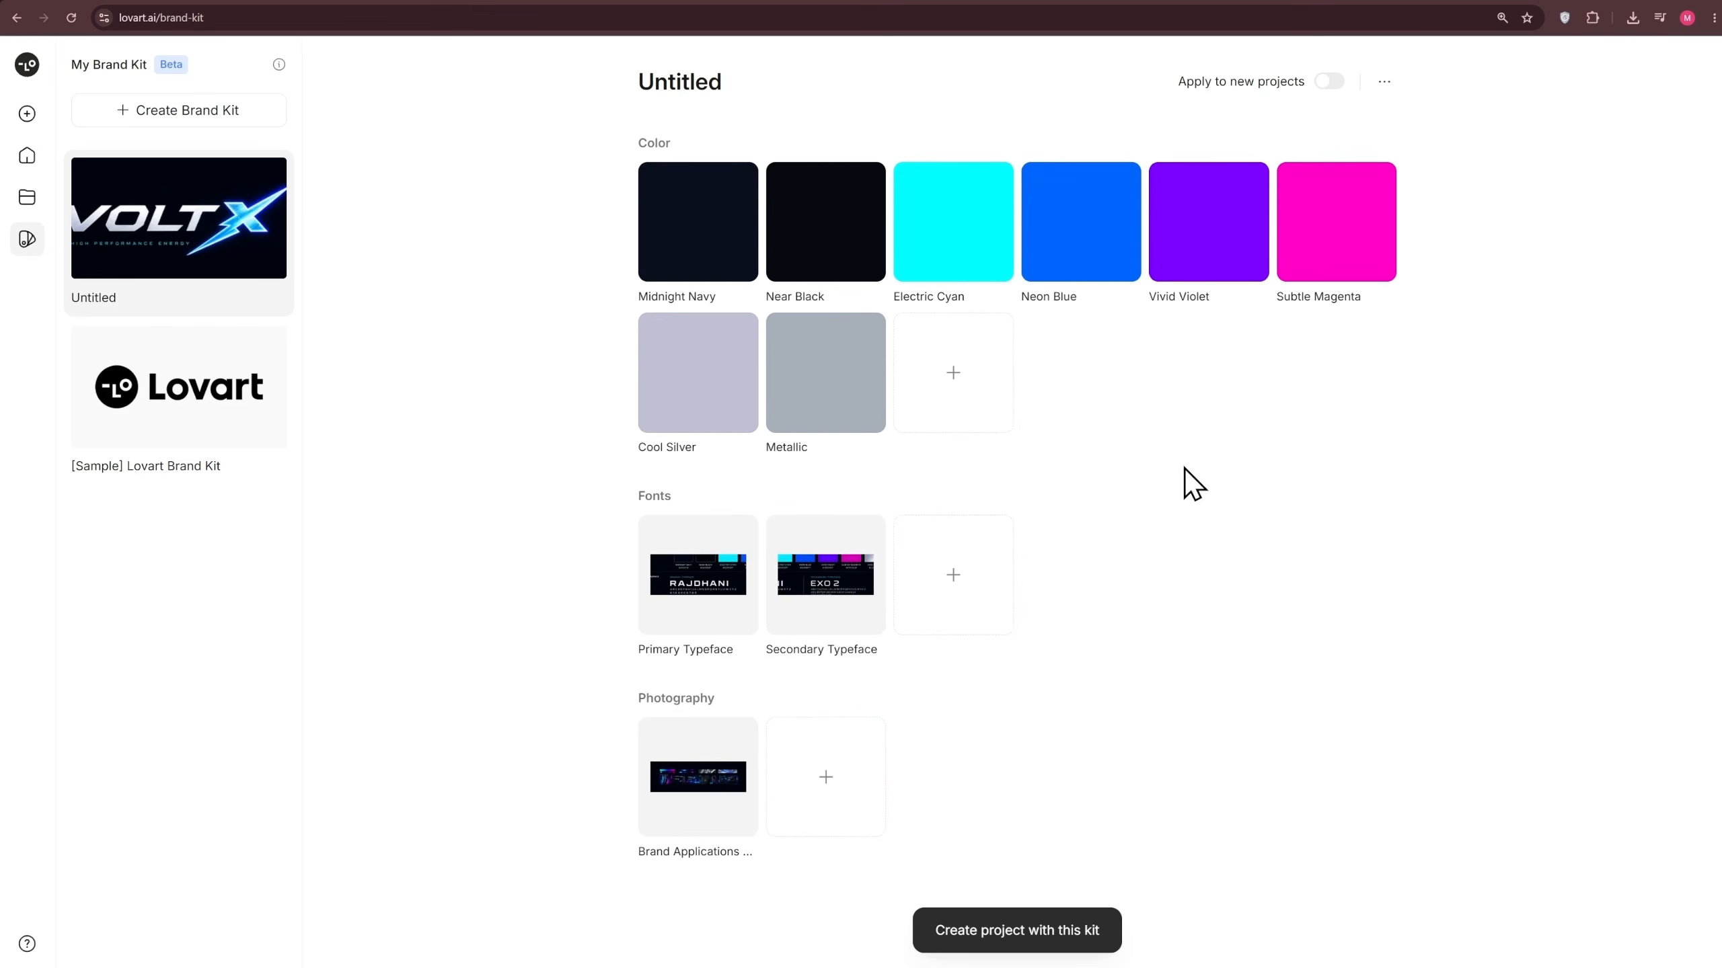
click(955, 596)
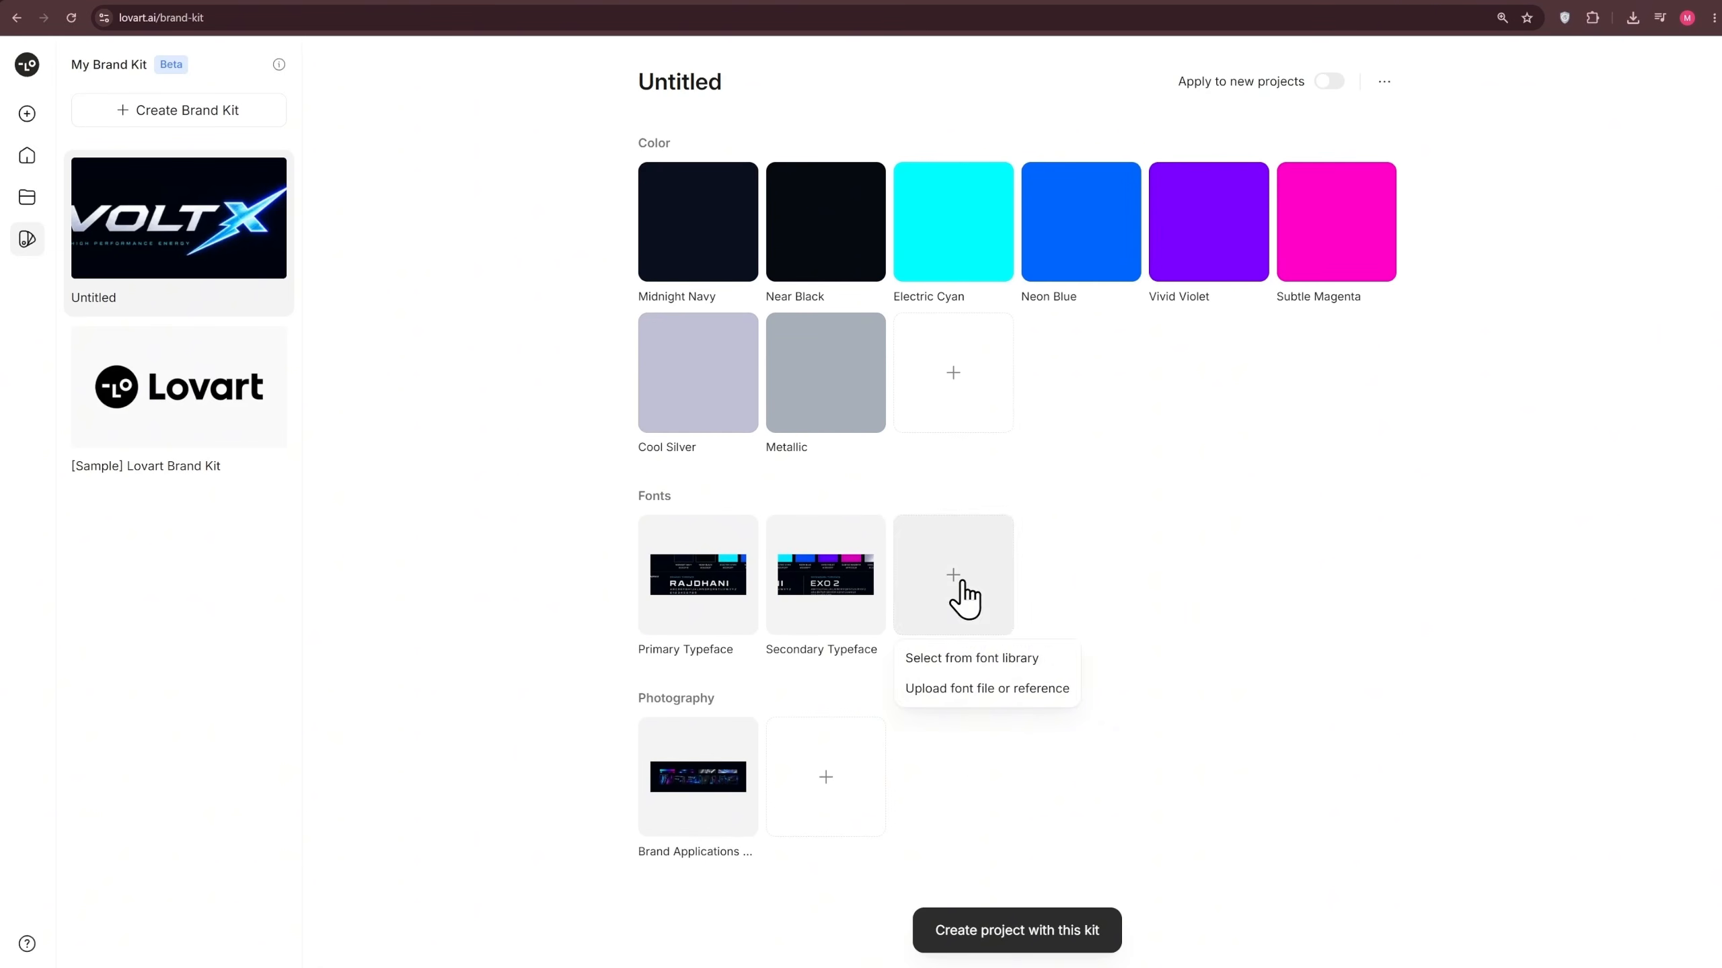
click(970, 661)
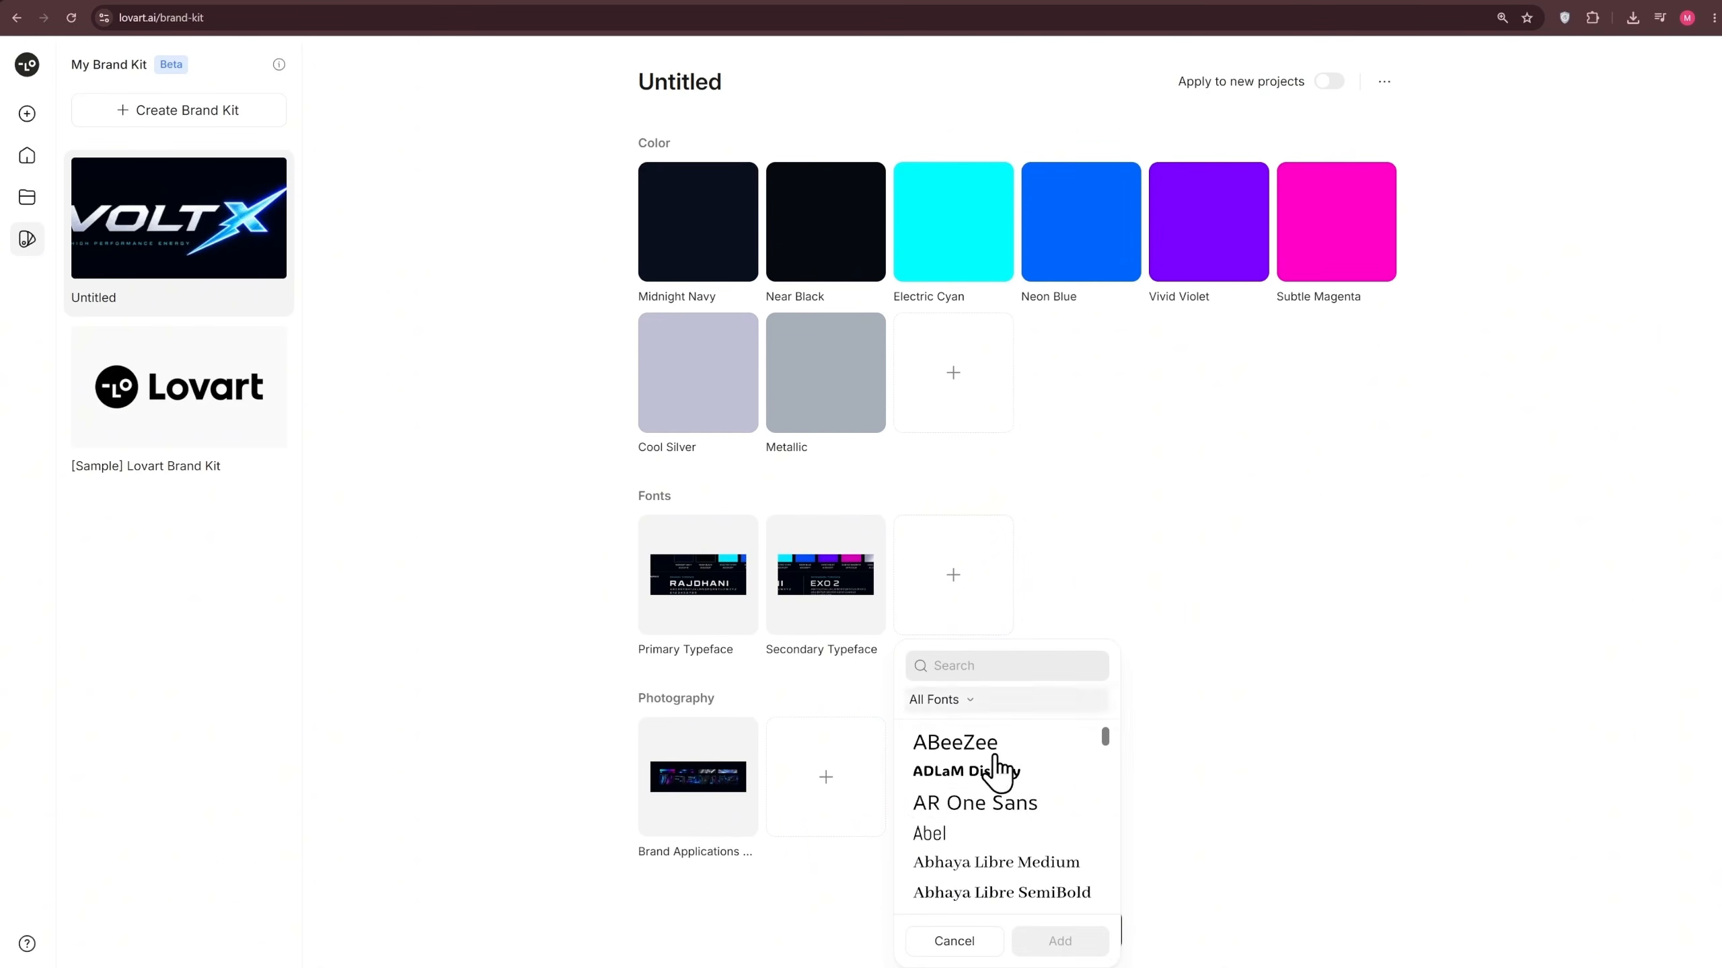
click(1012, 808)
click(1054, 942)
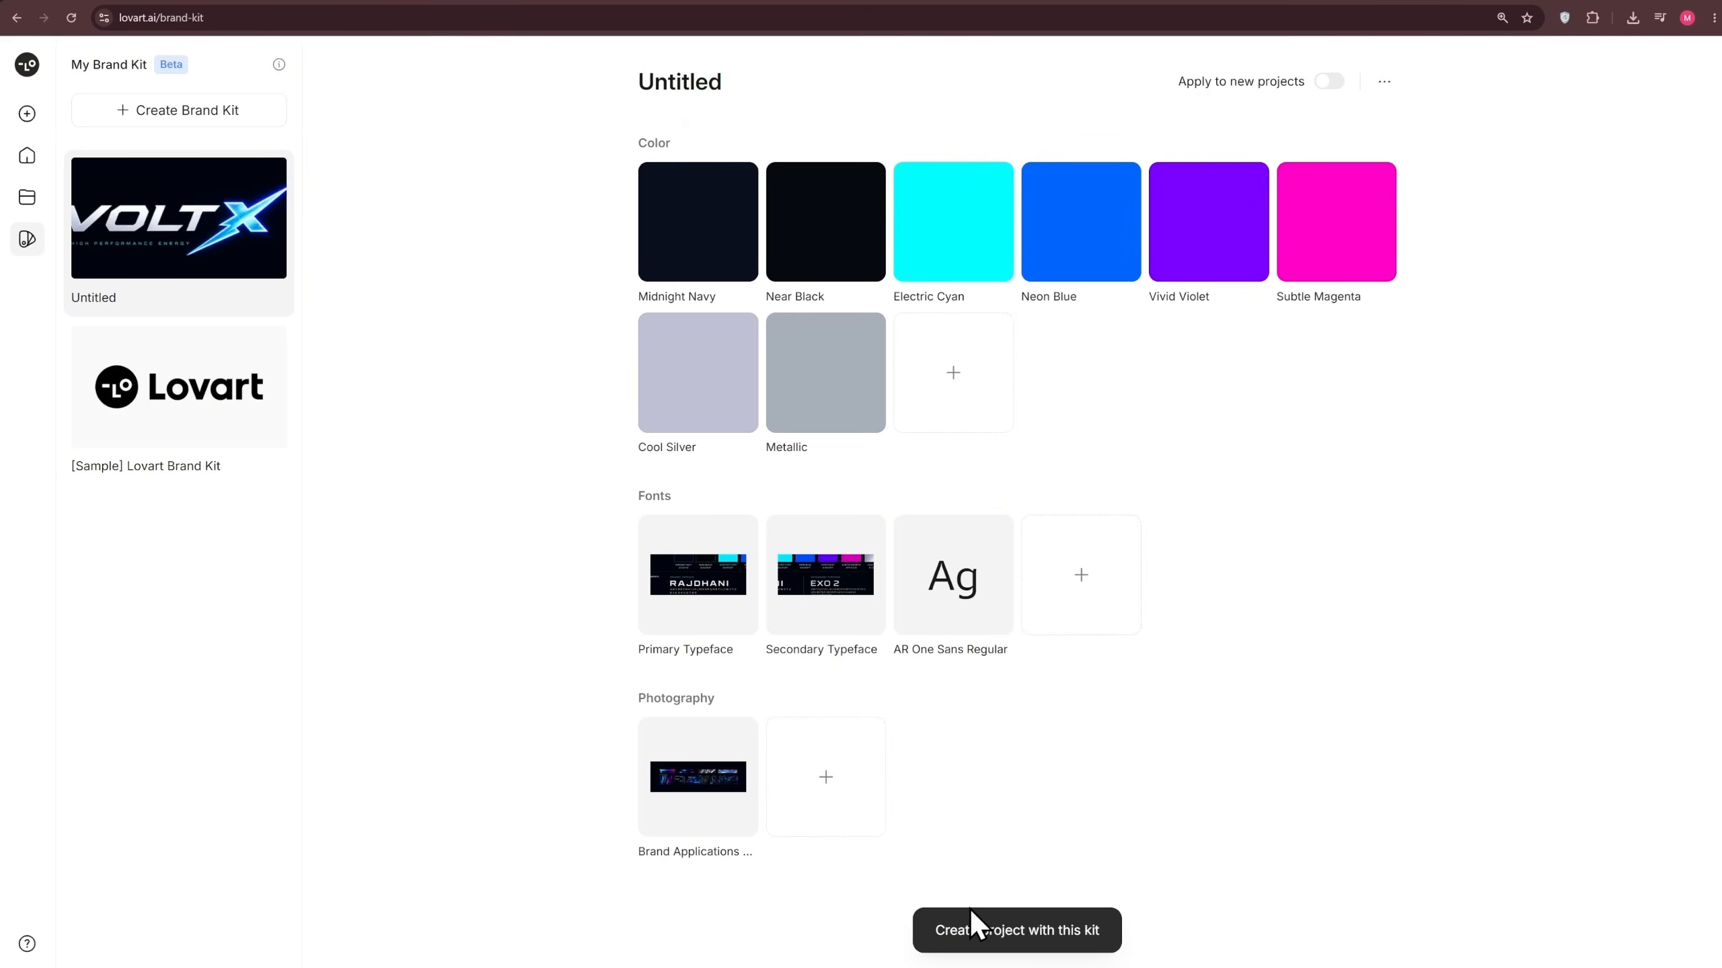
Create a project with this brand kit, check which kit is applied and read the assistant's overview of its contents
click(981, 941)
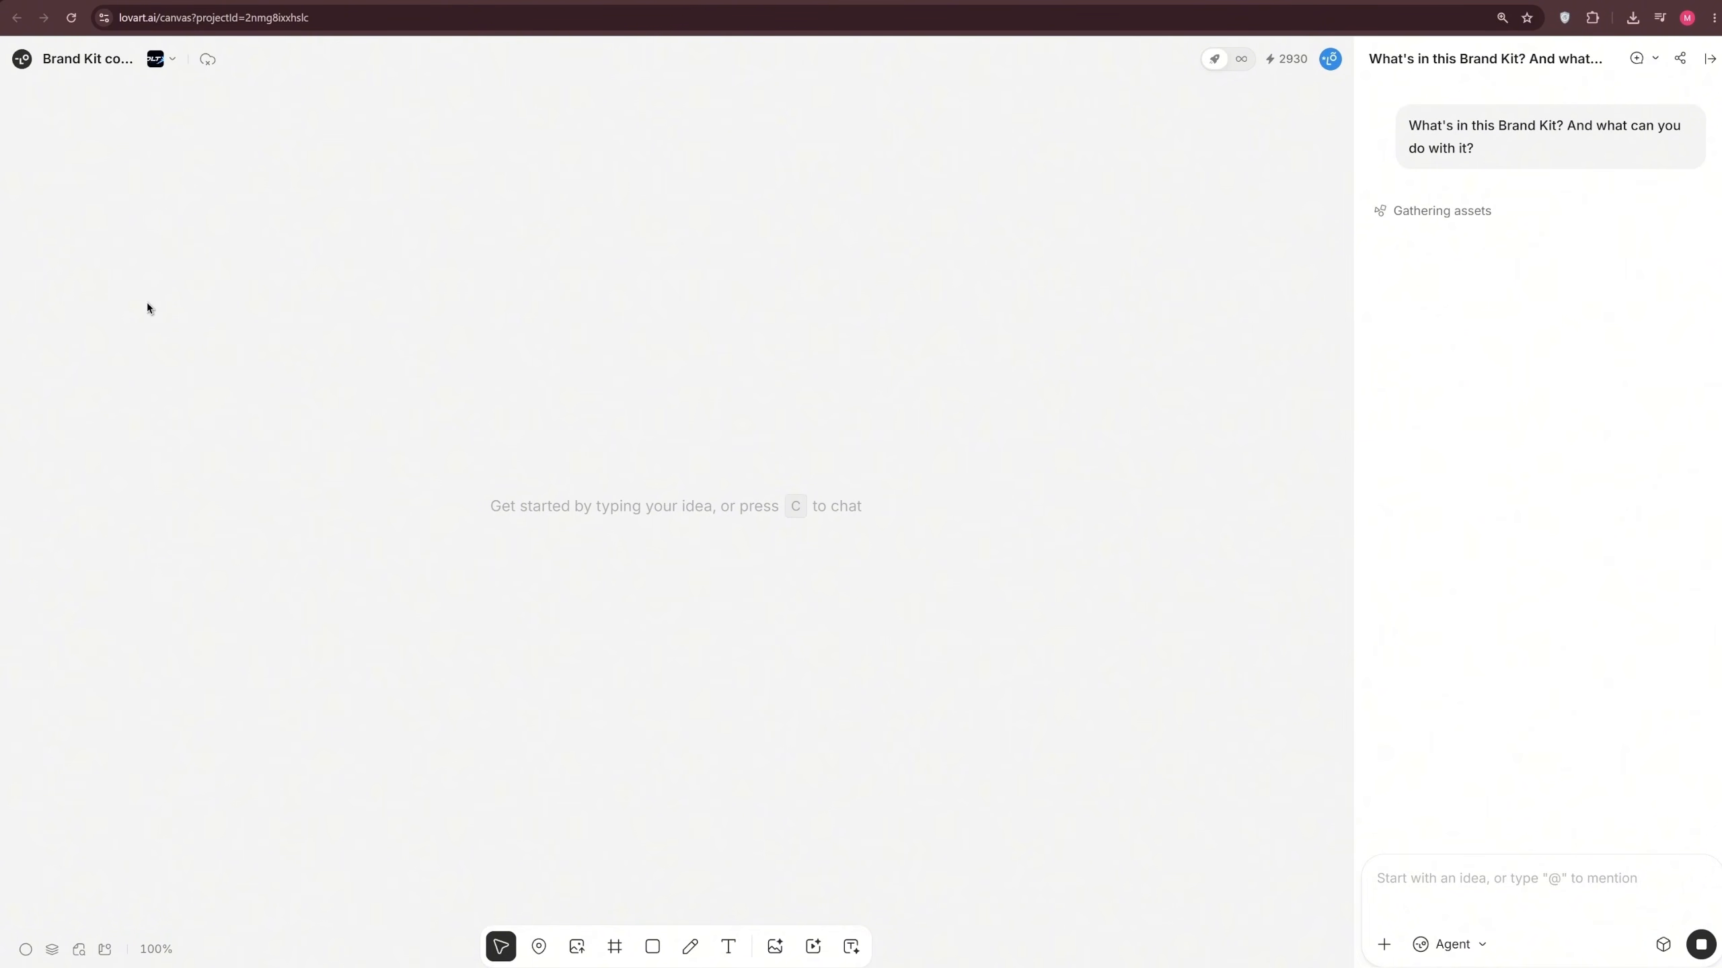
click(178, 59)
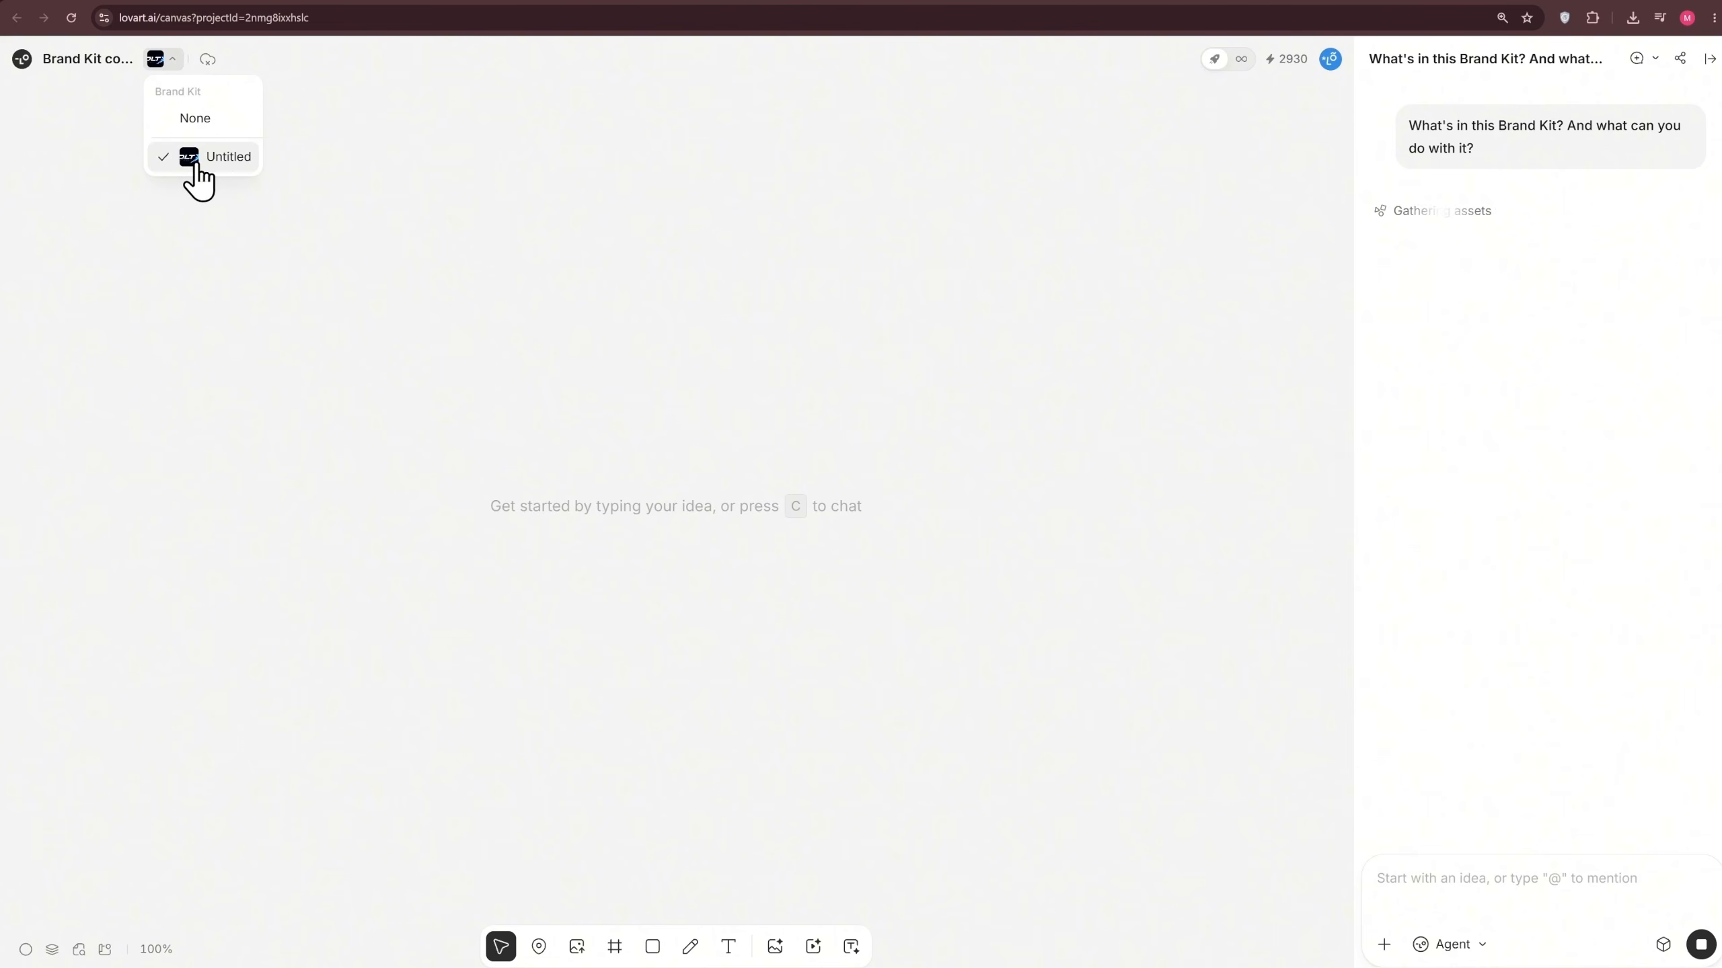
click(1033, 324)
scroll(1510, 653, up, 5)
scroll(1489, 628, down, 5)
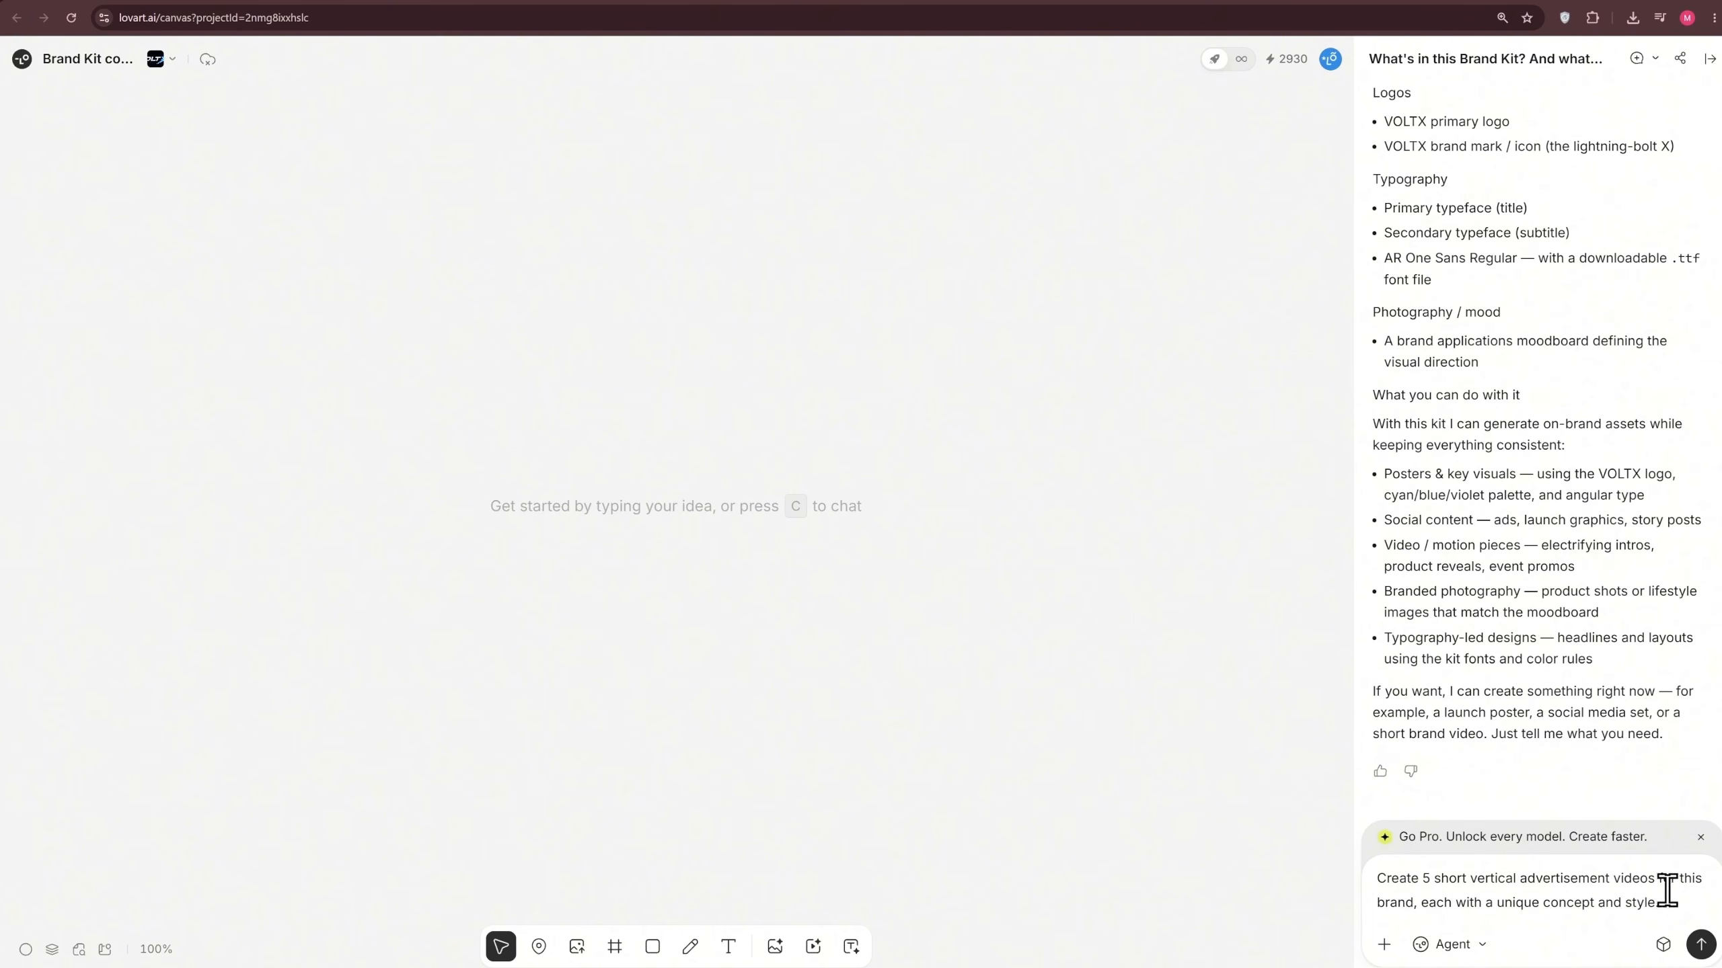
Request 5 short vertical advertisement videos for the brand, each with a unique concept and style, and preview the generated clips
click(1701, 945)
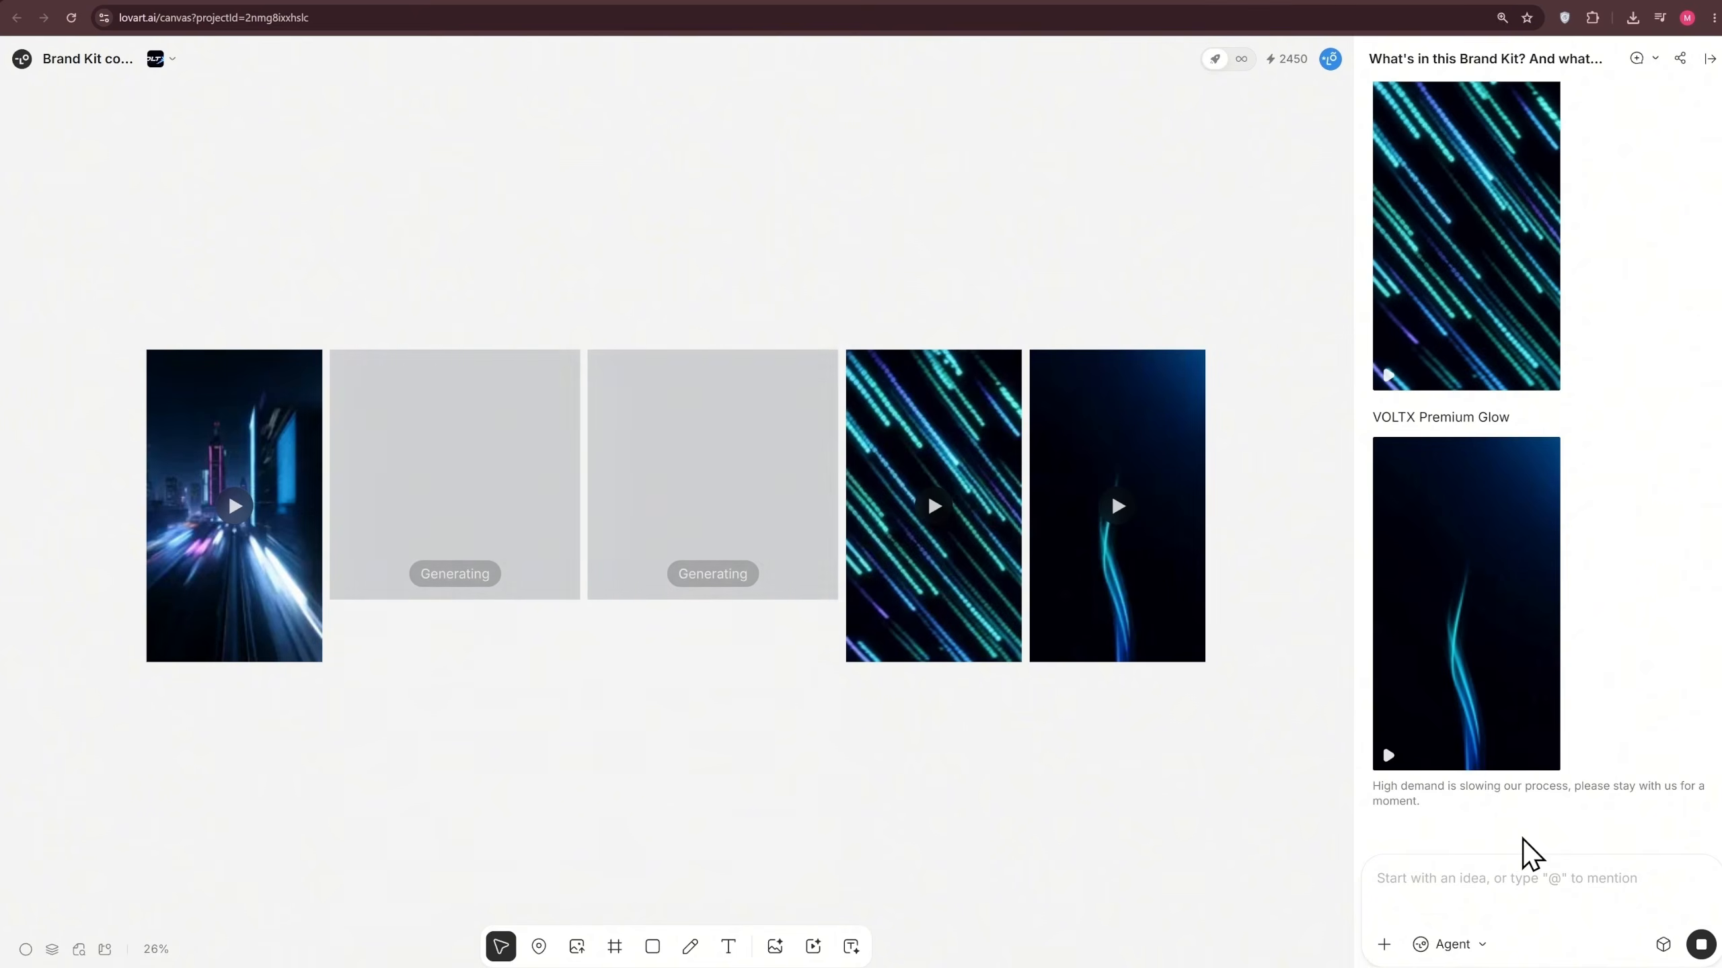
scroll(1111, 385, up, 6)
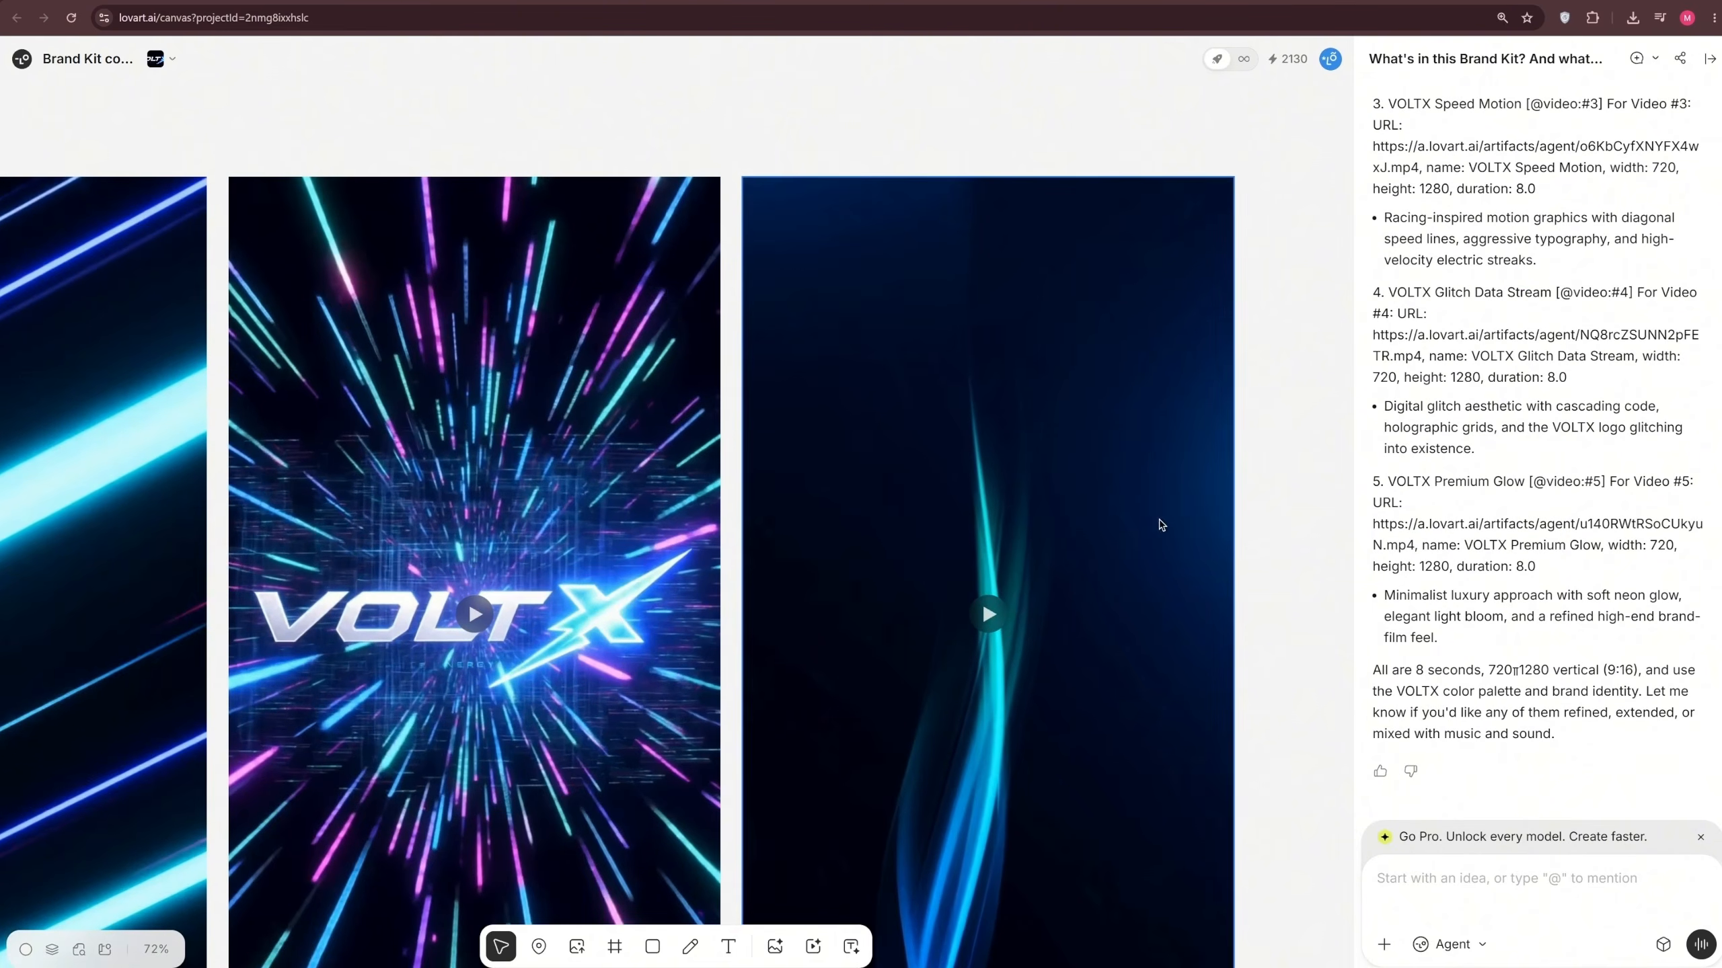
drag(1280, 526, 1274, 417)
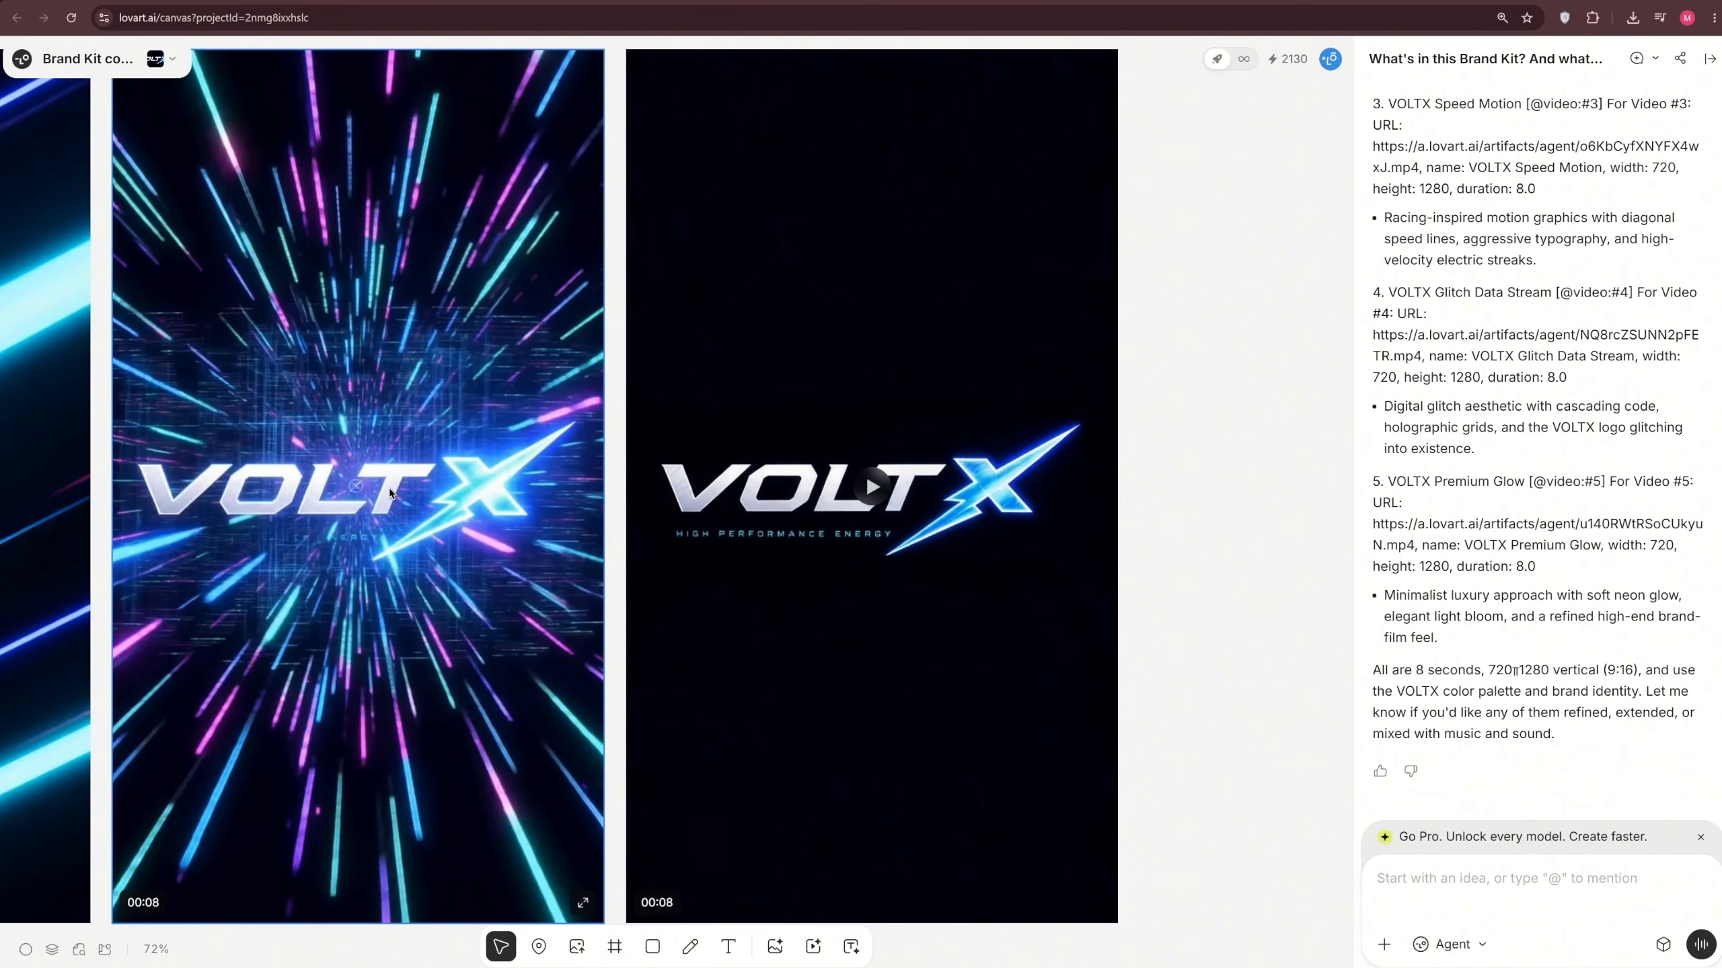
scroll(389, 493, down, 5)
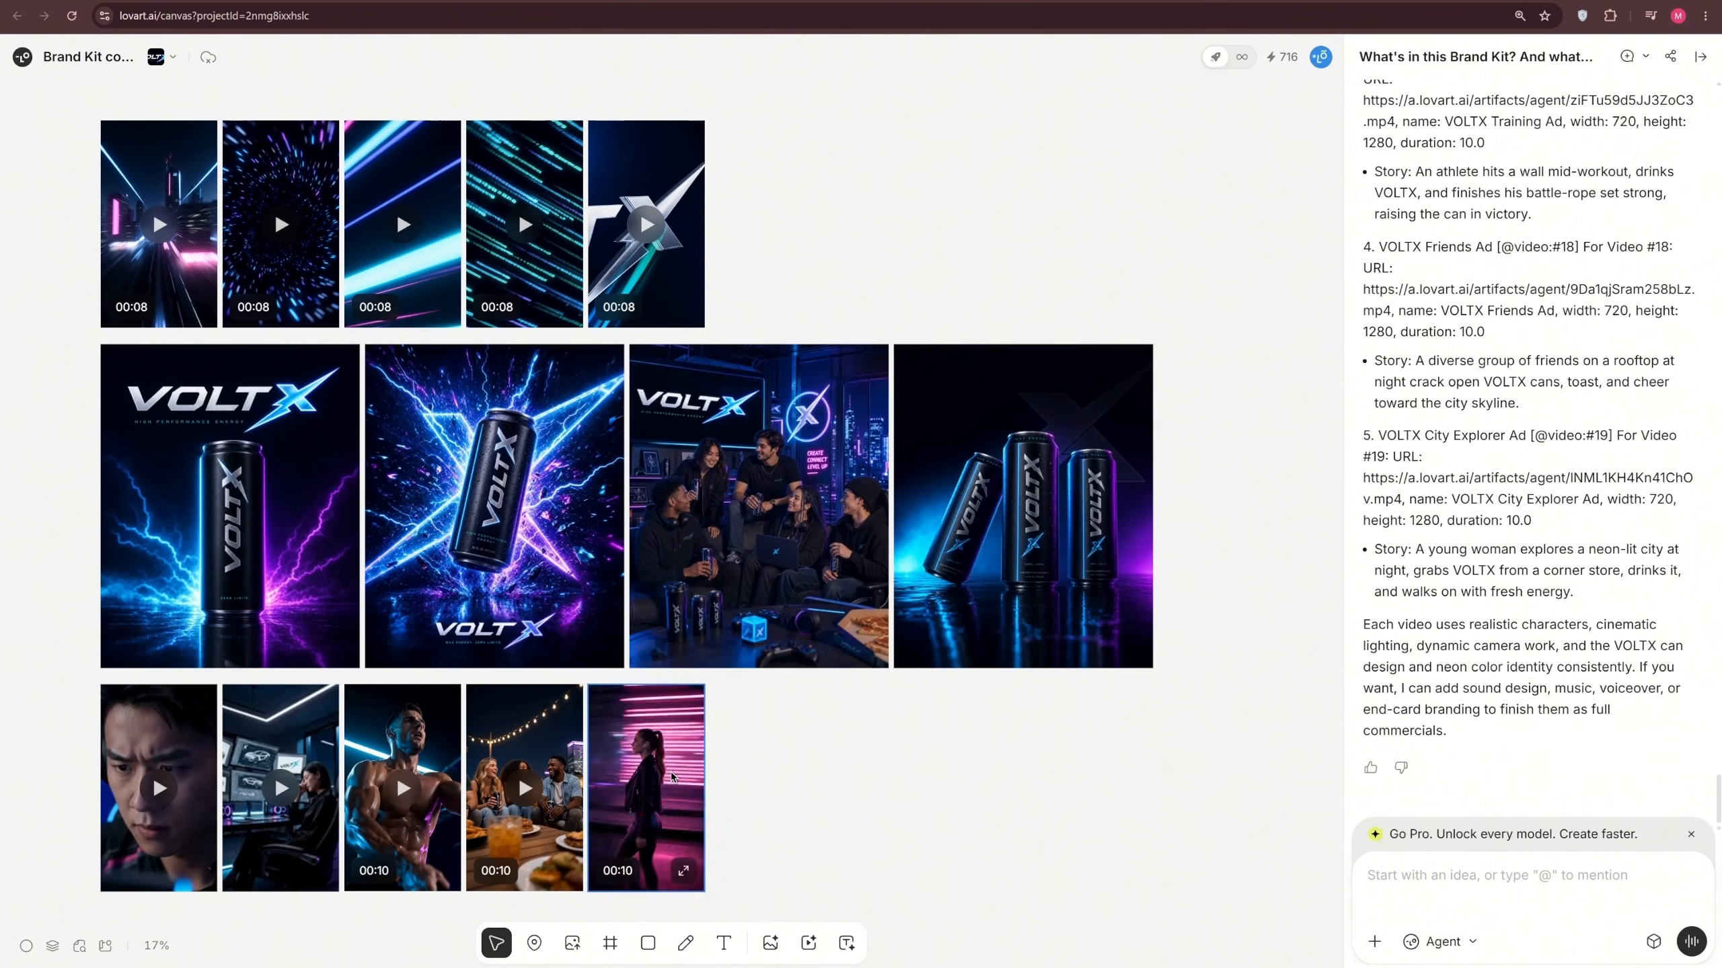
Examine the row of character-driven VoltX video ads on the canvas, previewing the city explorer and training ads
scroll(673, 777, up, 5)
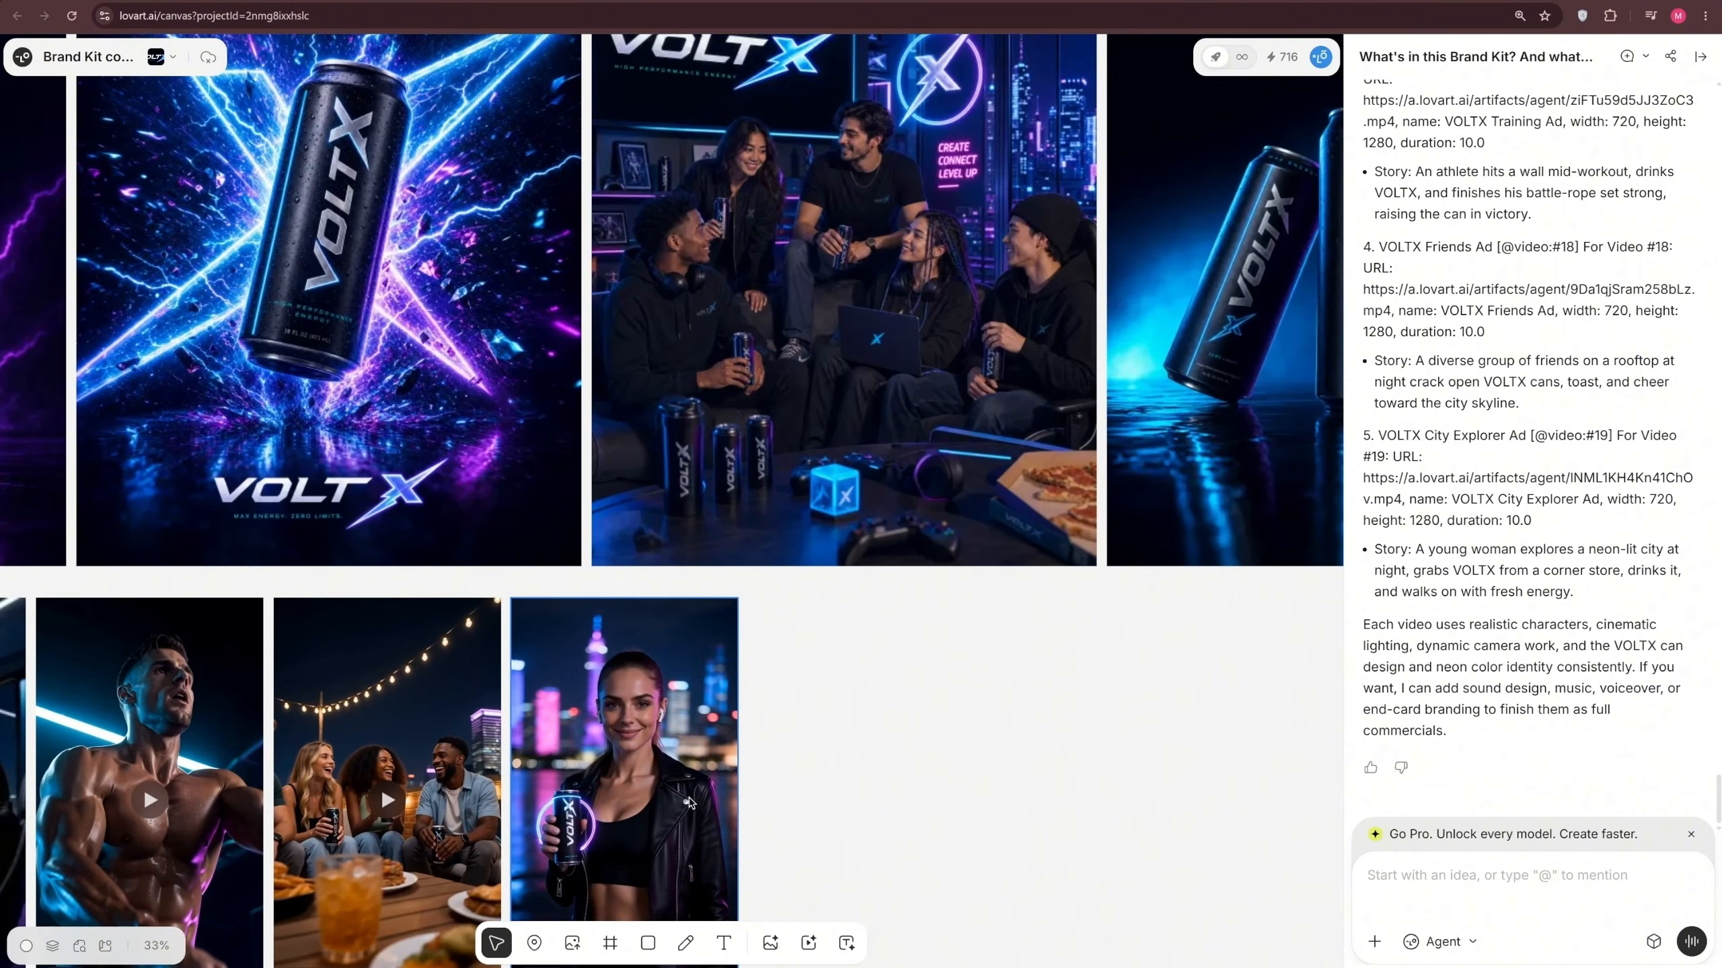
scroll(959, 554, up, 2)
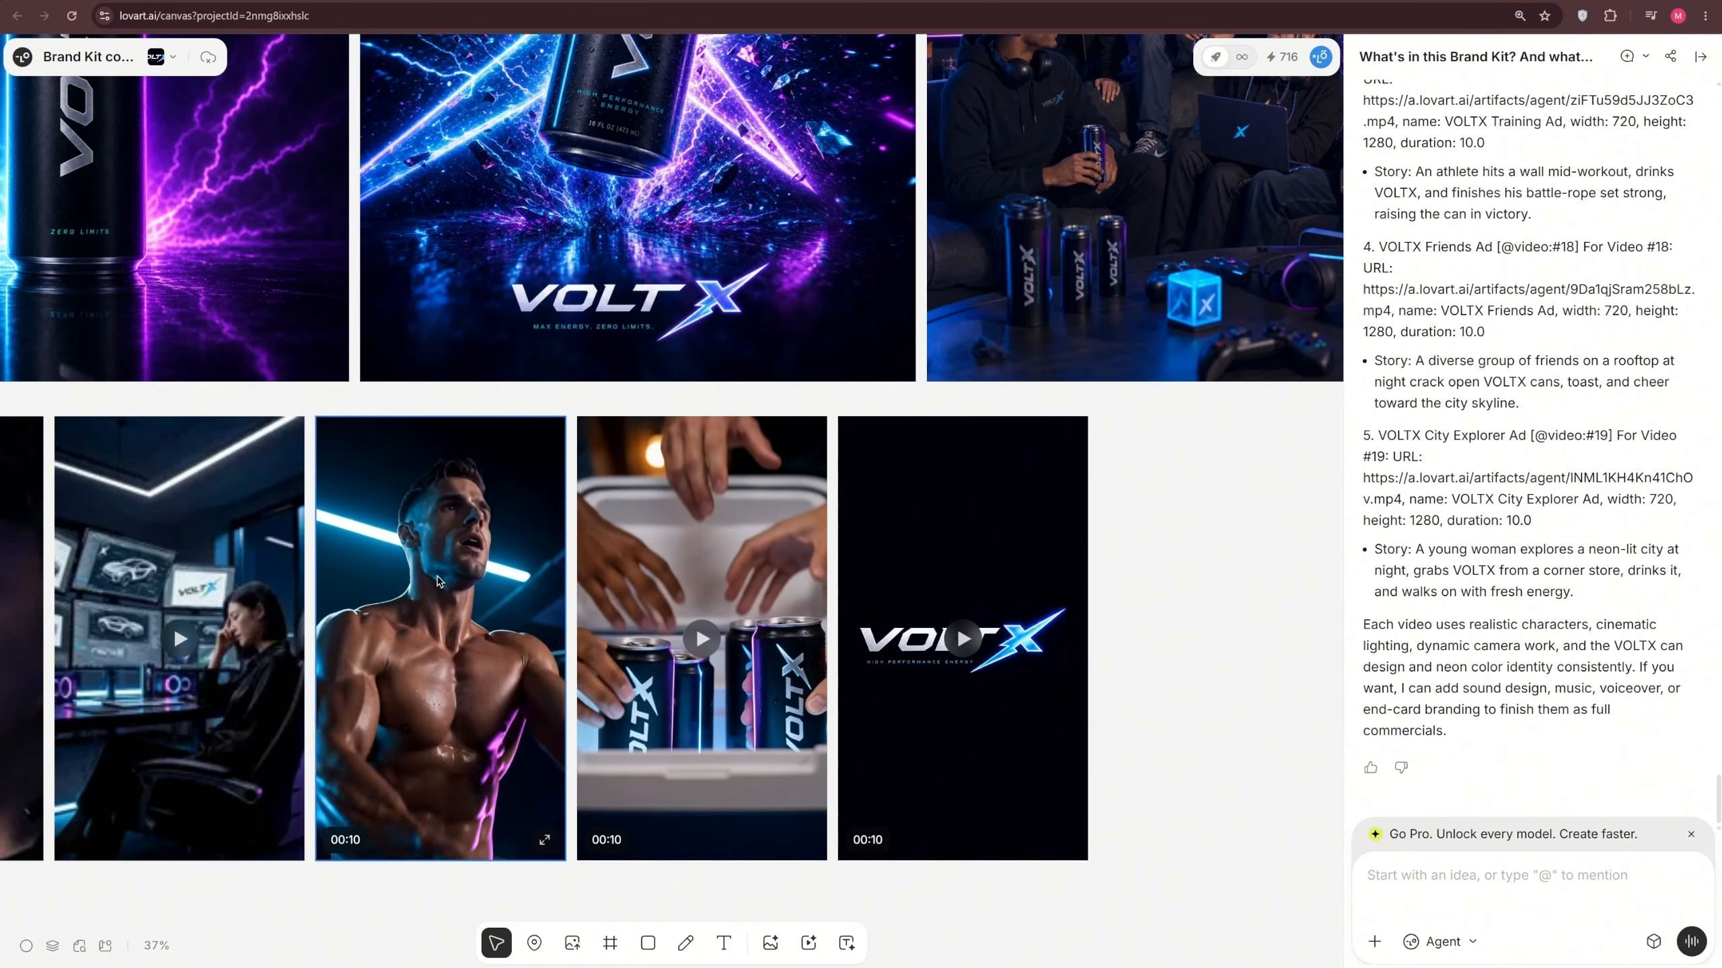
drag(437, 580, 751, 534)
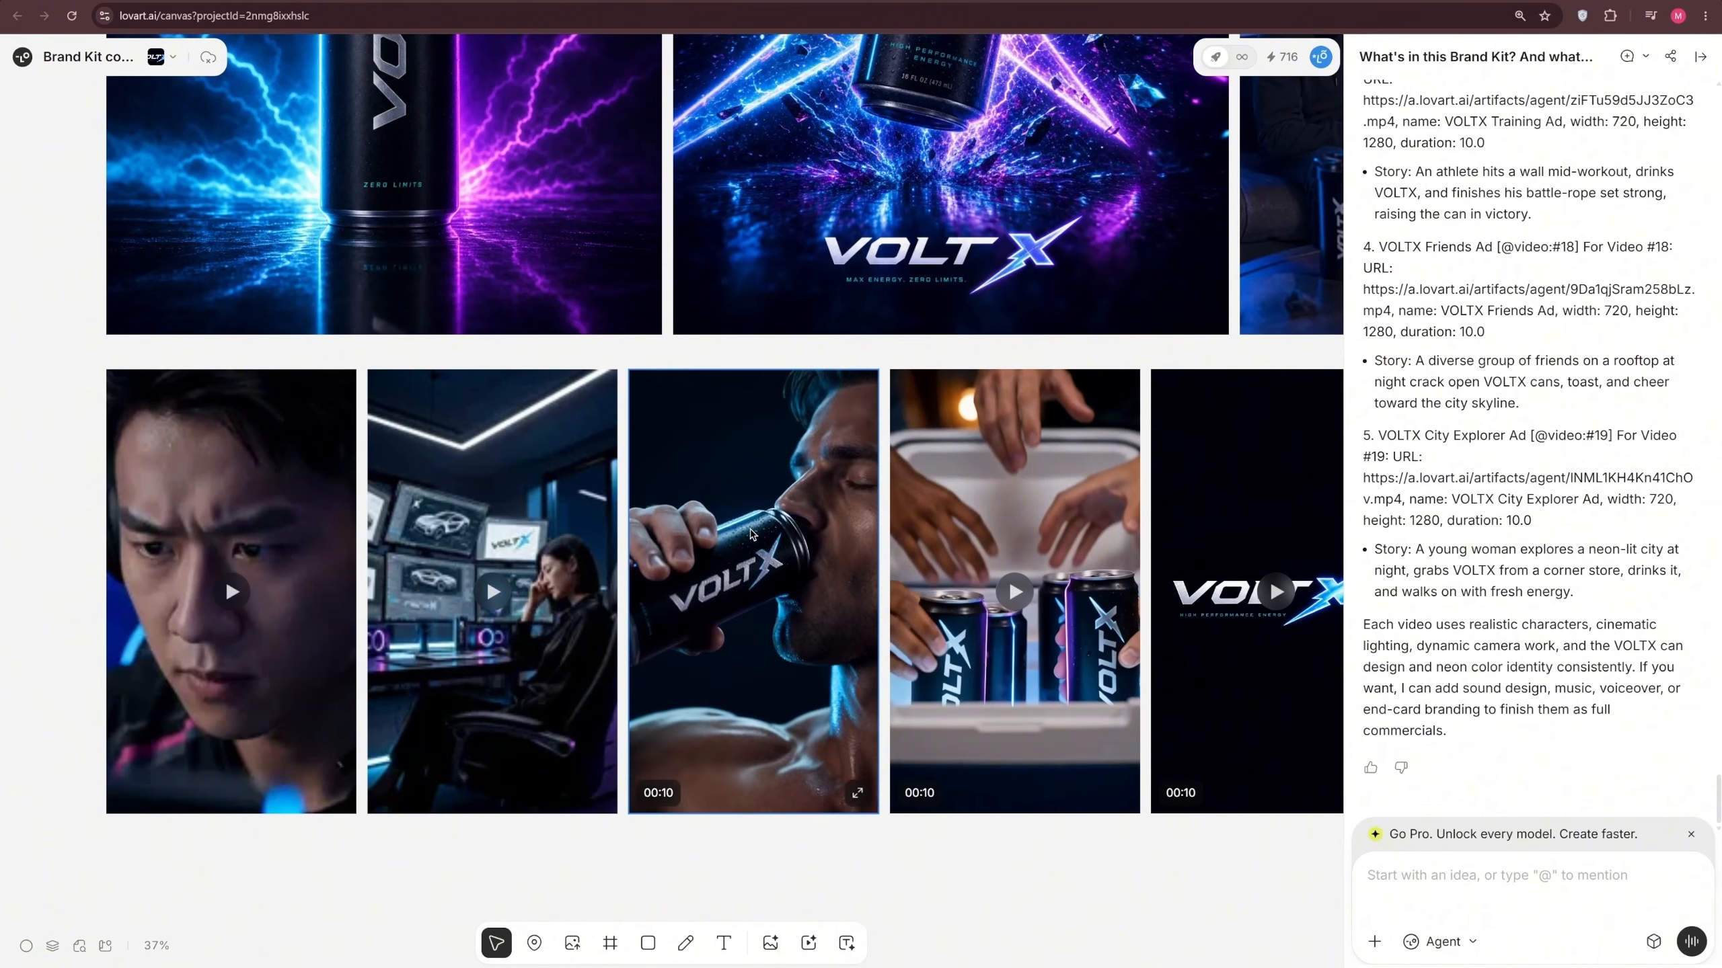